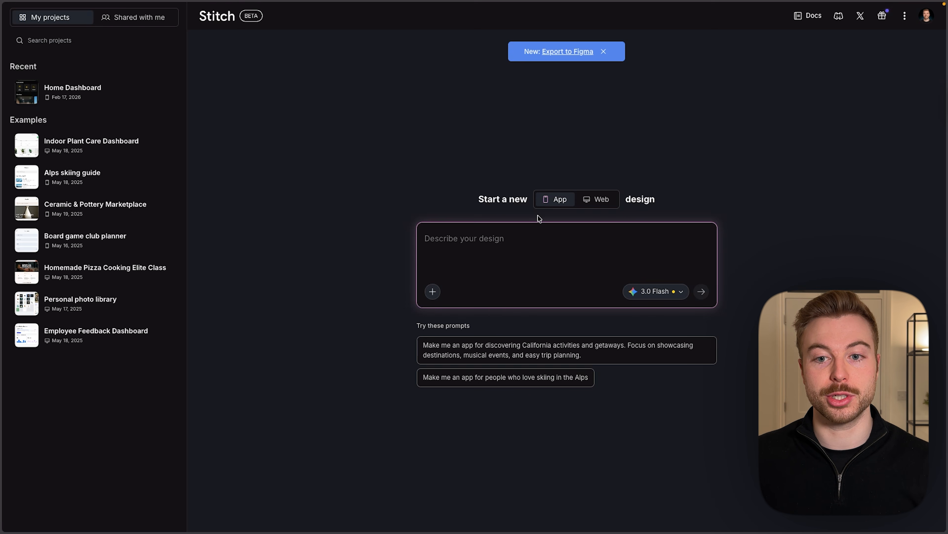
# - Set the new design type to Web, review the available models and select 3 Flash
pyautogui.click(611, 201)
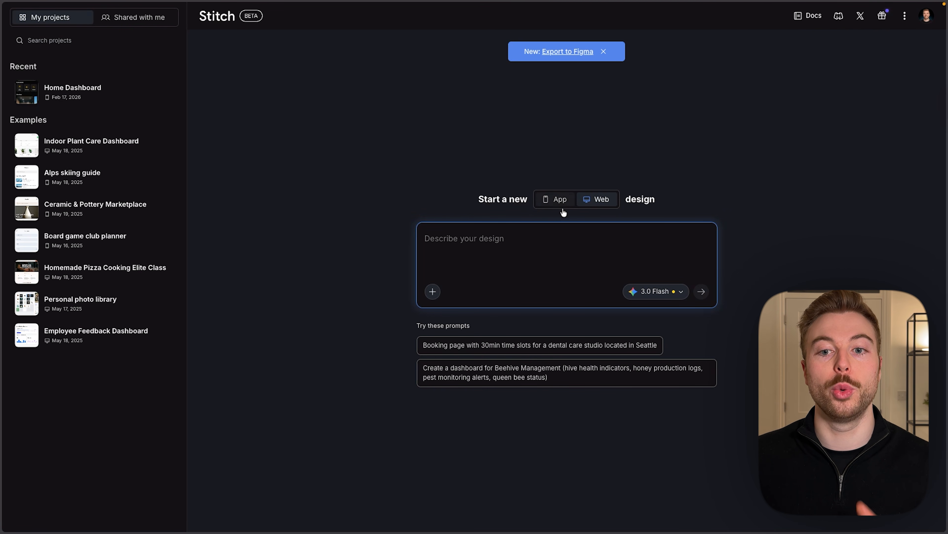
pyautogui.click(649, 297)
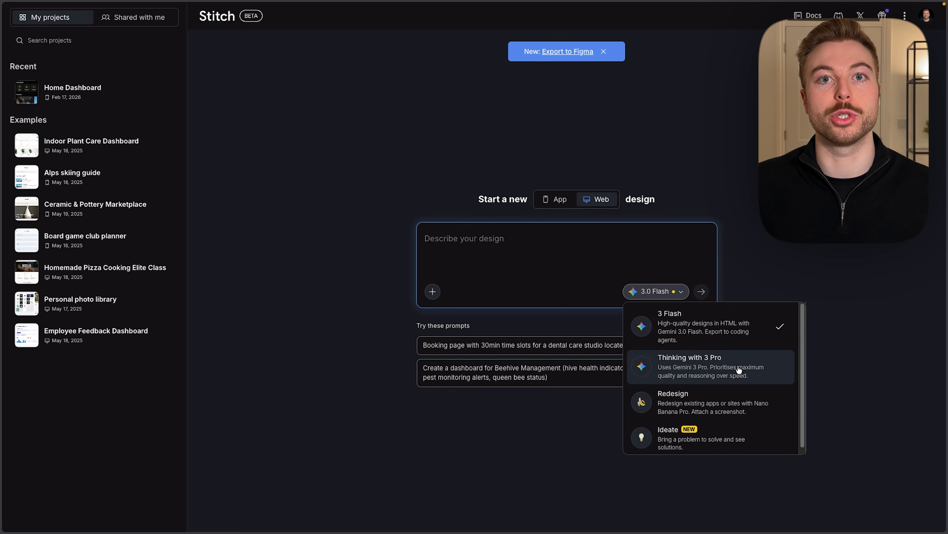
pyautogui.scroll(-1, 697, 399)
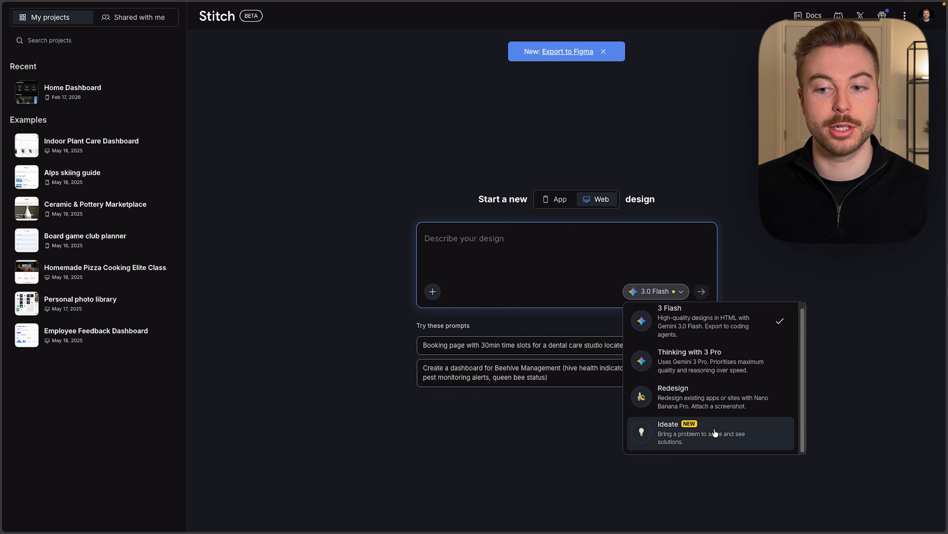
pyautogui.click(683, 322)
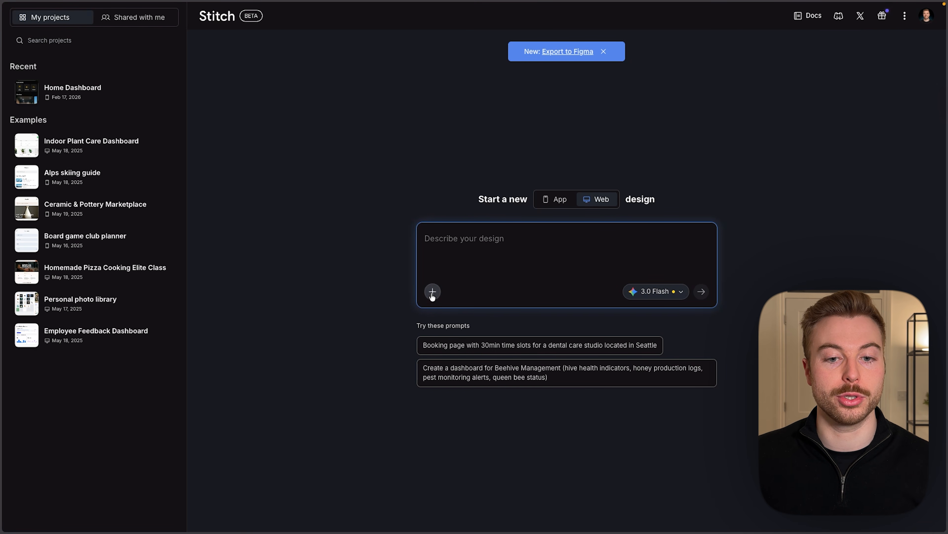
# - Review the Third Space website and attach its URL, thirdspace.london, as a reference for the new design
pyautogui.click(432, 291)
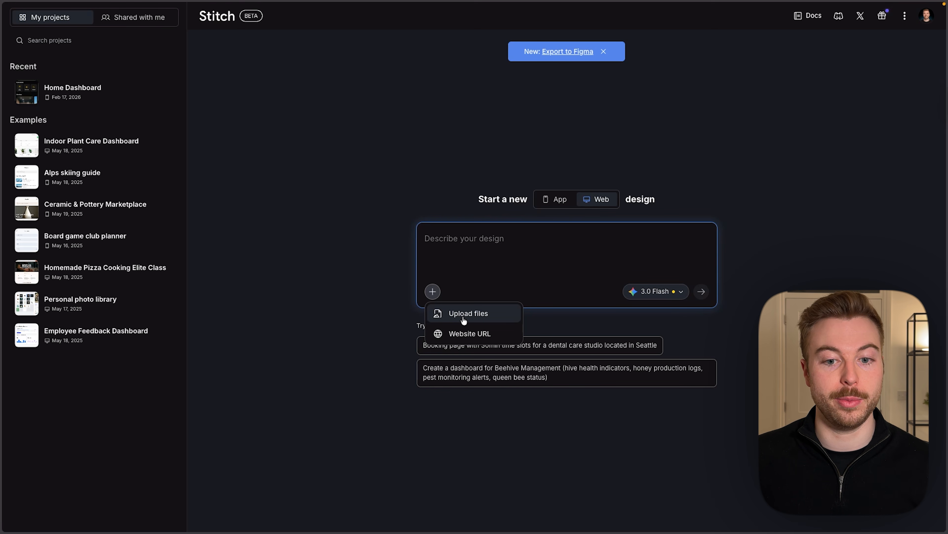
pyautogui.click(468, 336)
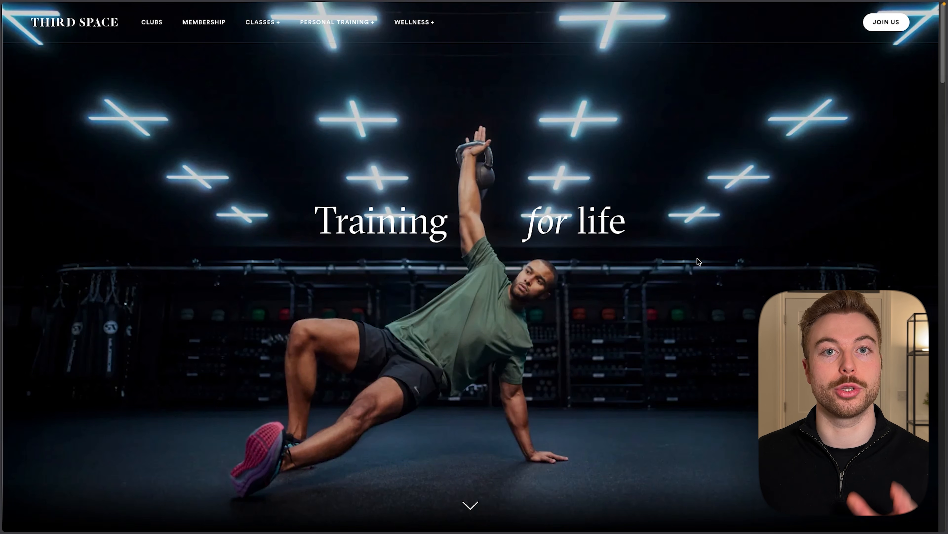
pyautogui.scroll(-15, 698, 262)
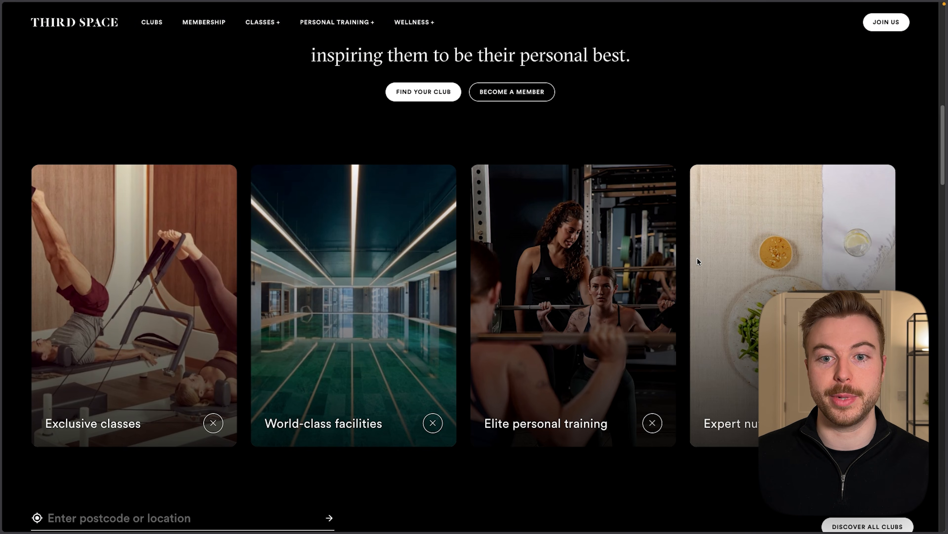
pyautogui.scroll(-12, 697, 258)
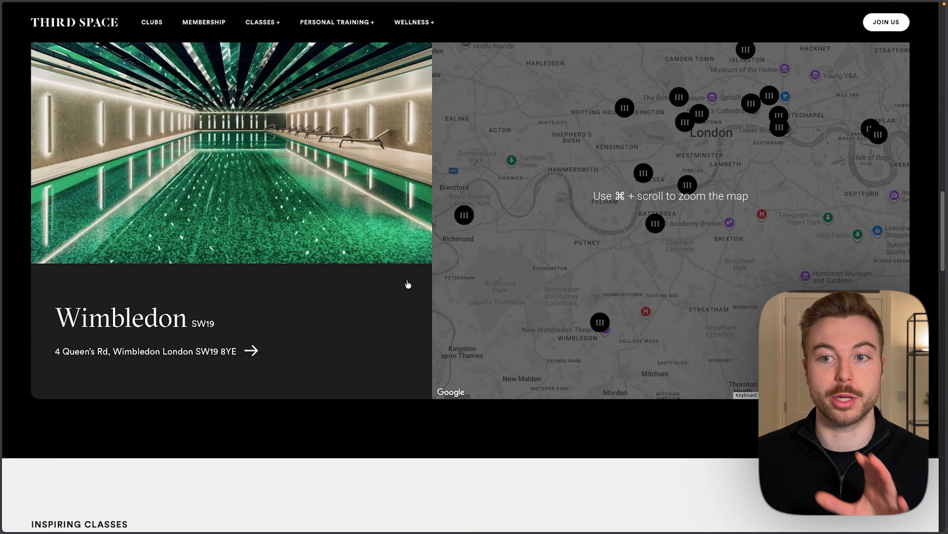
pyautogui.scroll(-15, 405, 282)
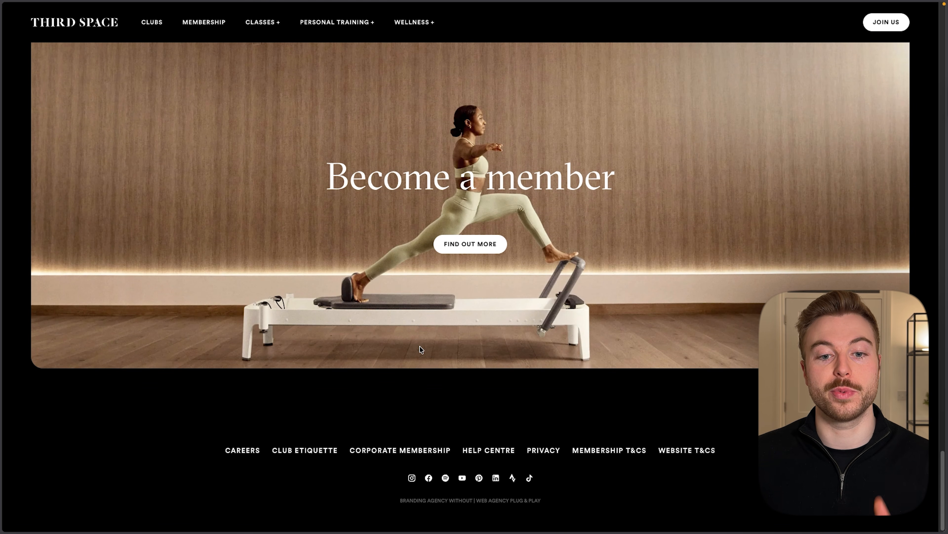
pyautogui.scroll(20, 419, 346)
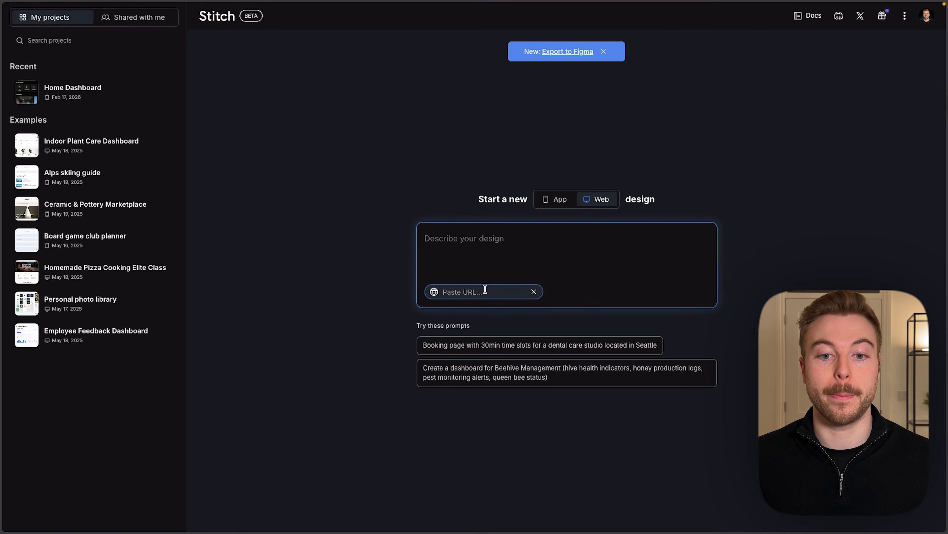
pyautogui.hotkey('ctrl', 'v')
pyautogui.press('Return')
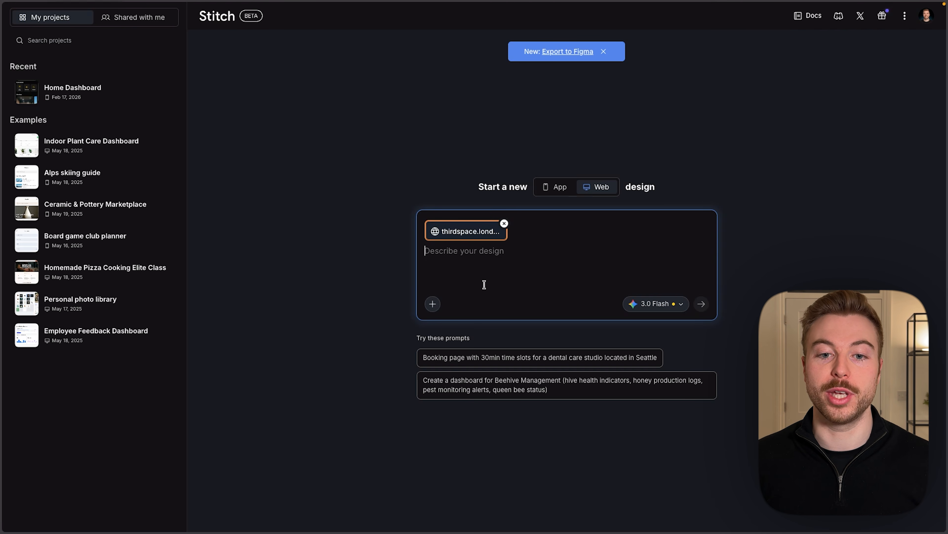
# - Generate an App design from the prompt for a 3-page Third Space mobile app with homepage, club selector and membership checkout
pyautogui.hotkey('ctrl', 'v')
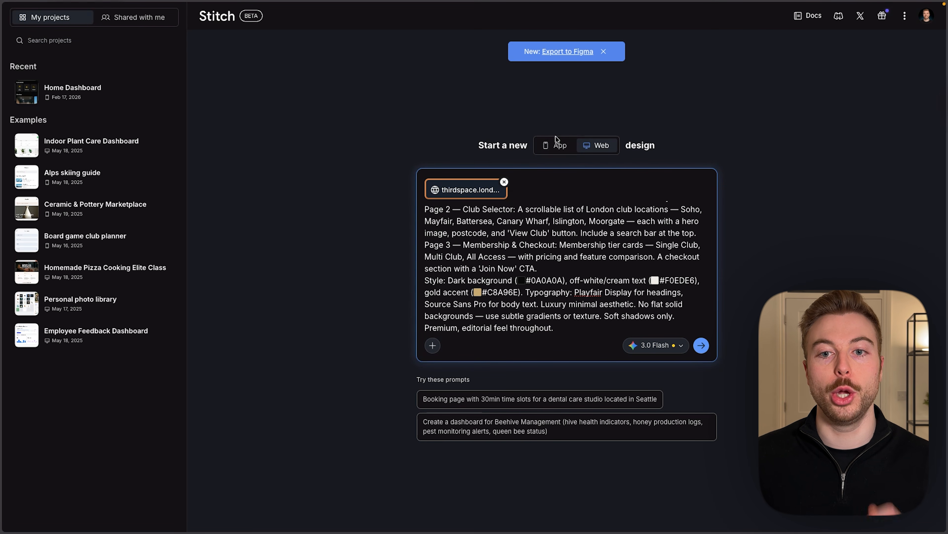
pyautogui.click(555, 145)
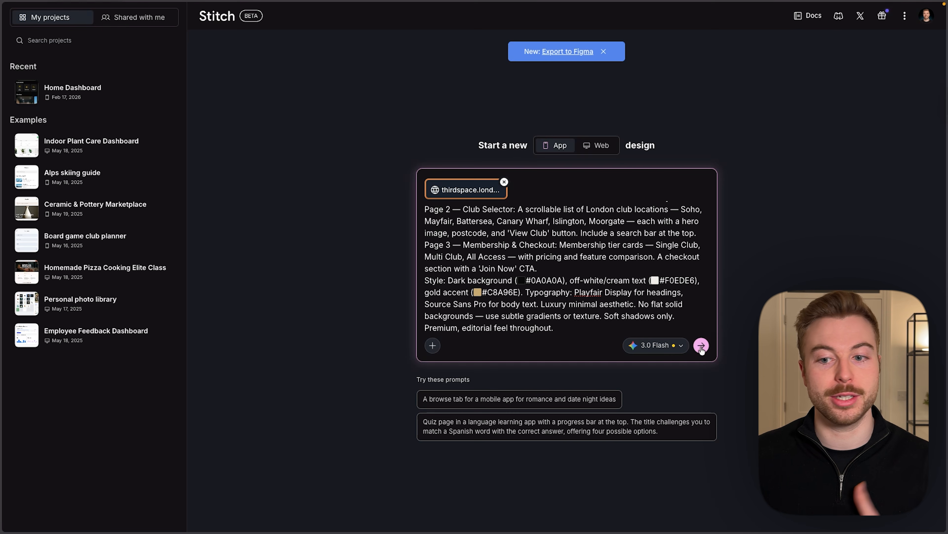
pyautogui.press('Return')
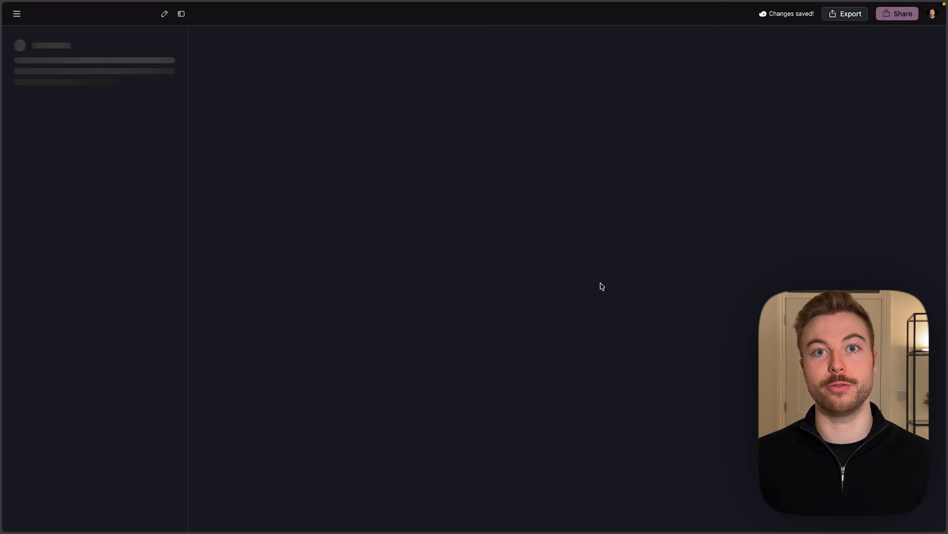
pyautogui.scroll(3, 34, 286)
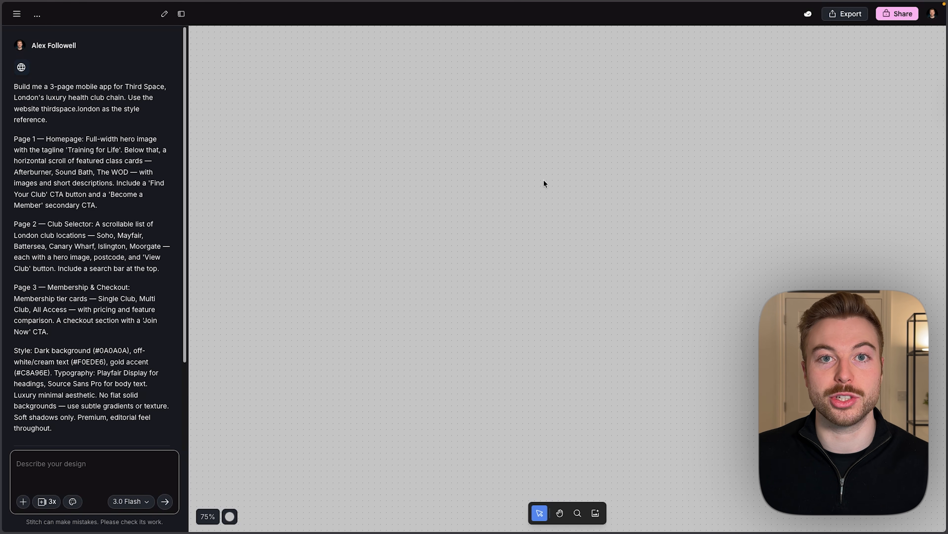
pyautogui.scroll(-3, 123, 240)
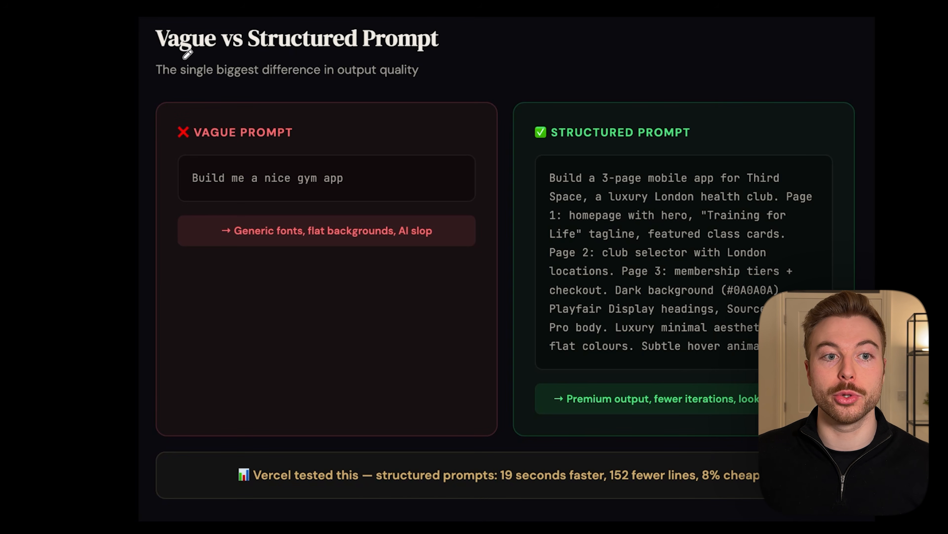
pyautogui.moveTo(256, 50); pyautogui.dragTo(440, 44)
pyautogui.moveTo(149, 45); pyautogui.dragTo(198, 27)
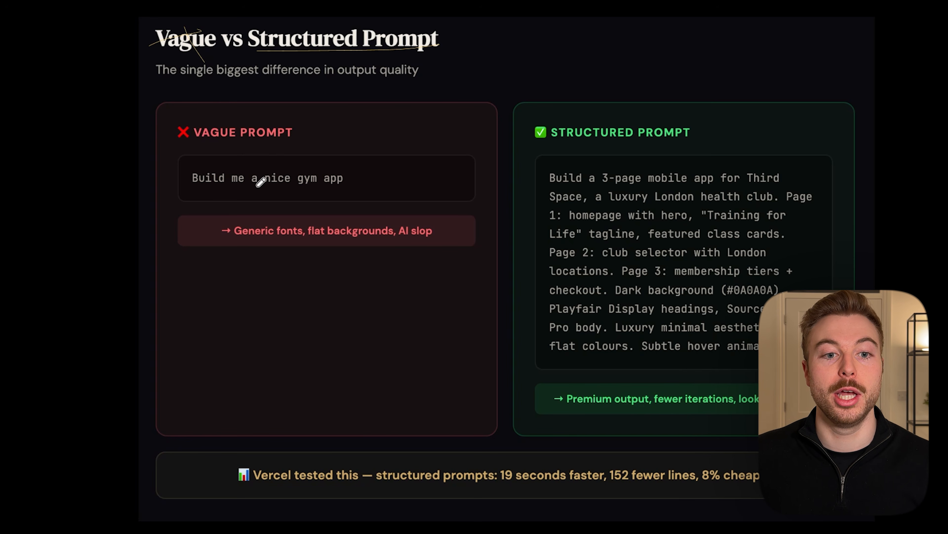
pyautogui.moveTo(257, 187); pyautogui.dragTo(352, 184)
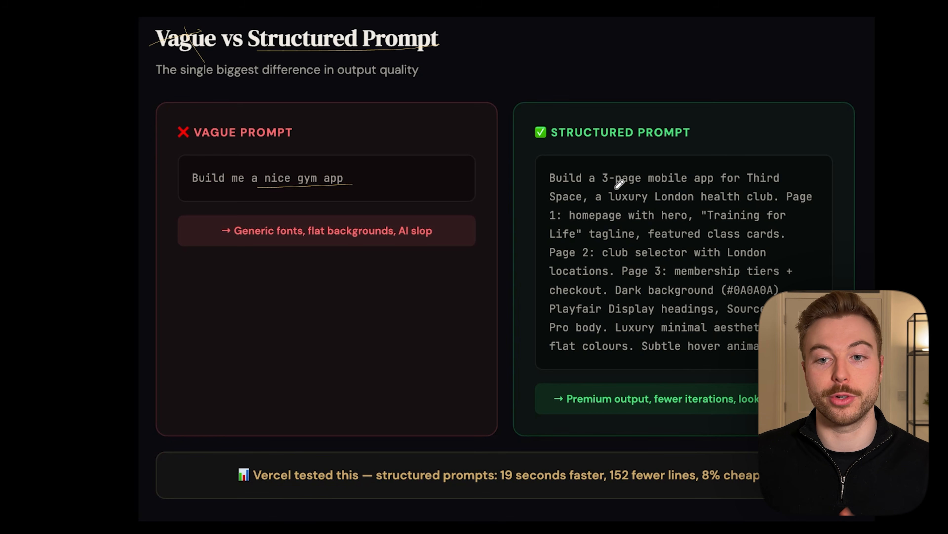
pyautogui.moveTo(603, 186); pyautogui.dragTo(717, 185)
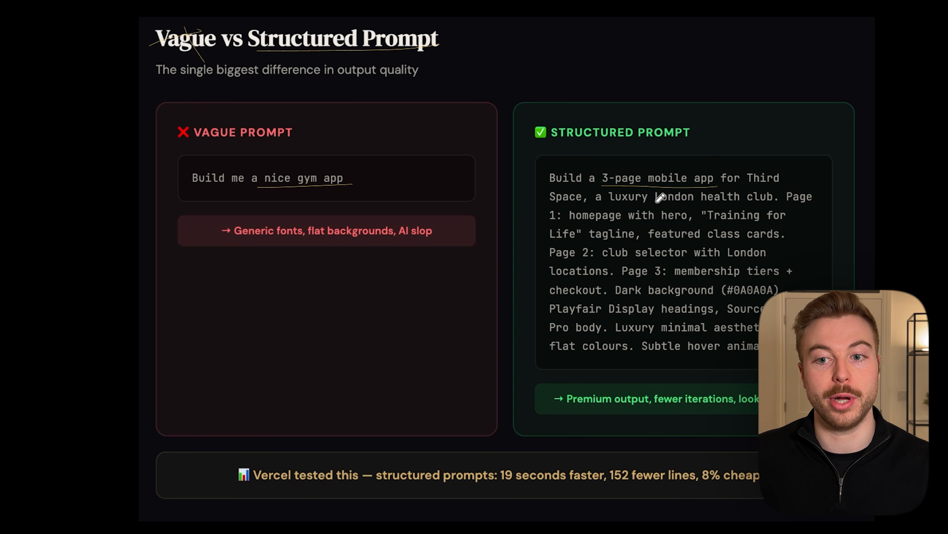
pyautogui.moveTo(620, 201); pyautogui.dragTo(788, 197)
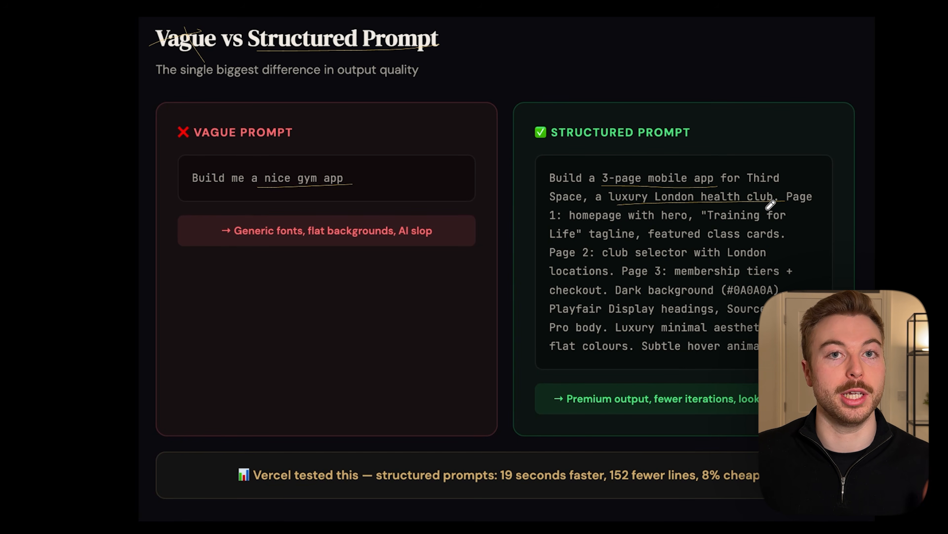
pyautogui.moveTo(565, 224)
pyautogui.mouseDown()
pyautogui.moveTo(726, 219)
pyautogui.moveTo(553, 234)
pyautogui.mouseUp()
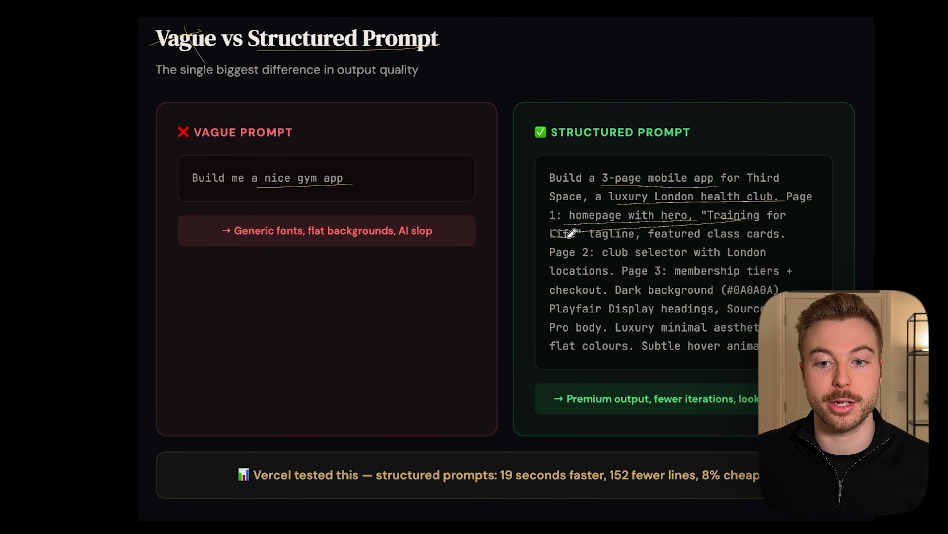
pyautogui.moveTo(604, 258)
pyautogui.mouseDown()
pyautogui.moveTo(694, 258)
pyautogui.moveTo(744, 277)
pyautogui.moveTo(786, 276)
pyautogui.mouseUp()
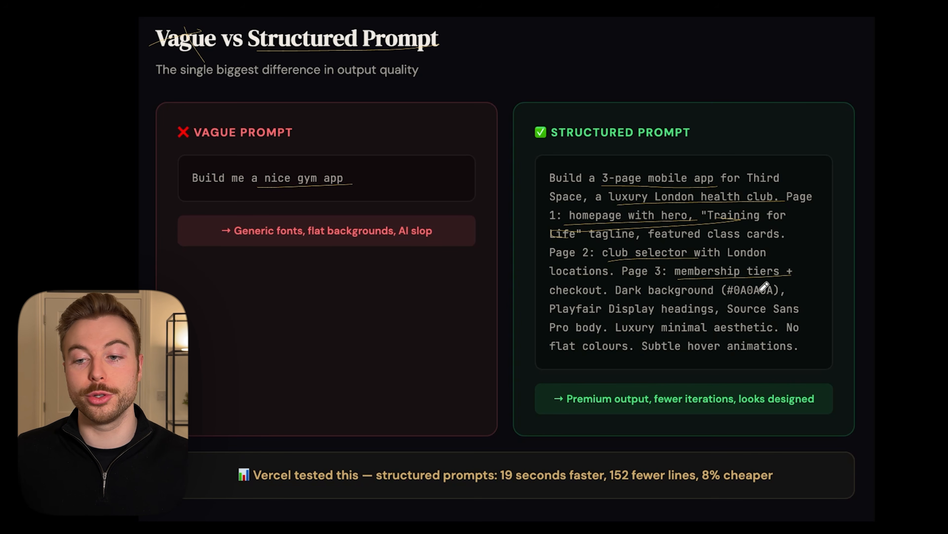
pyautogui.moveTo(726, 296); pyautogui.dragTo(786, 294)
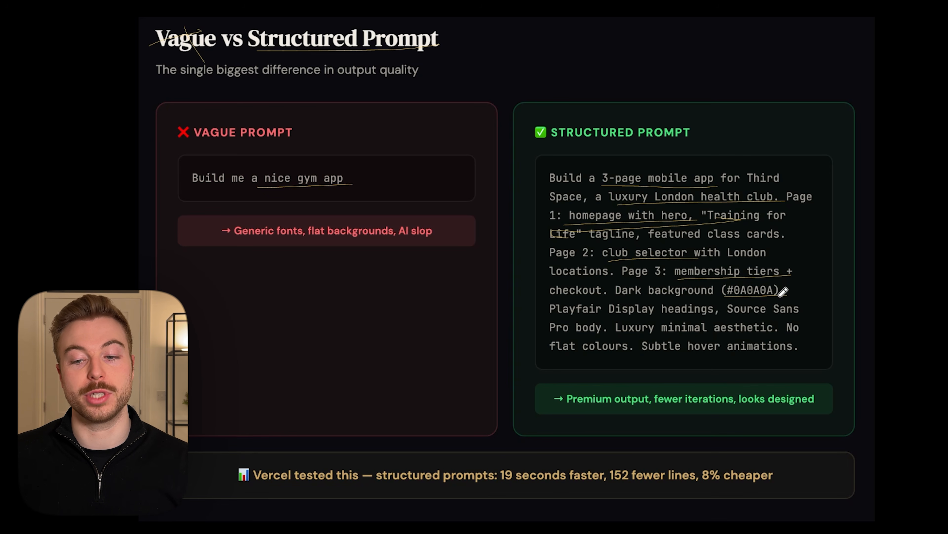
pyautogui.moveTo(617, 331); pyautogui.dragTo(771, 328)
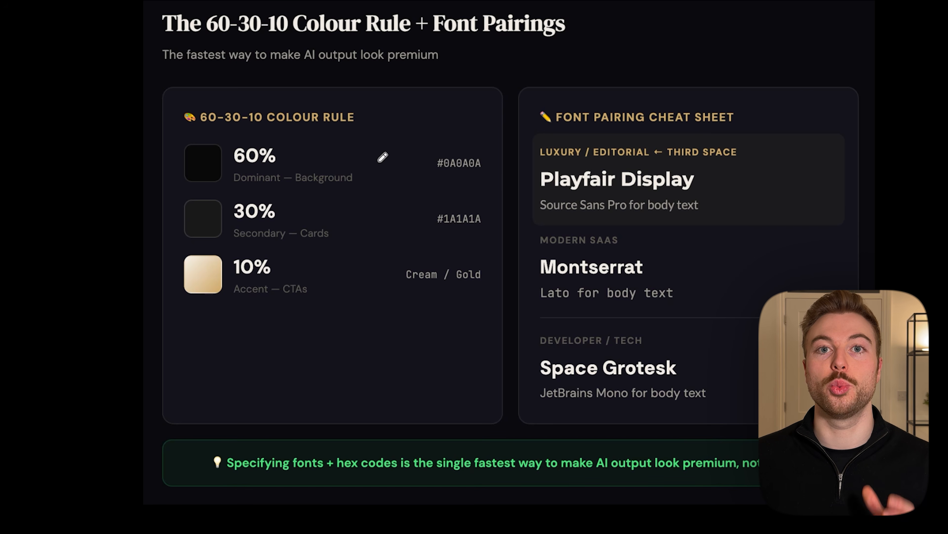
pyautogui.moveTo(211, 30); pyautogui.dragTo(420, 29)
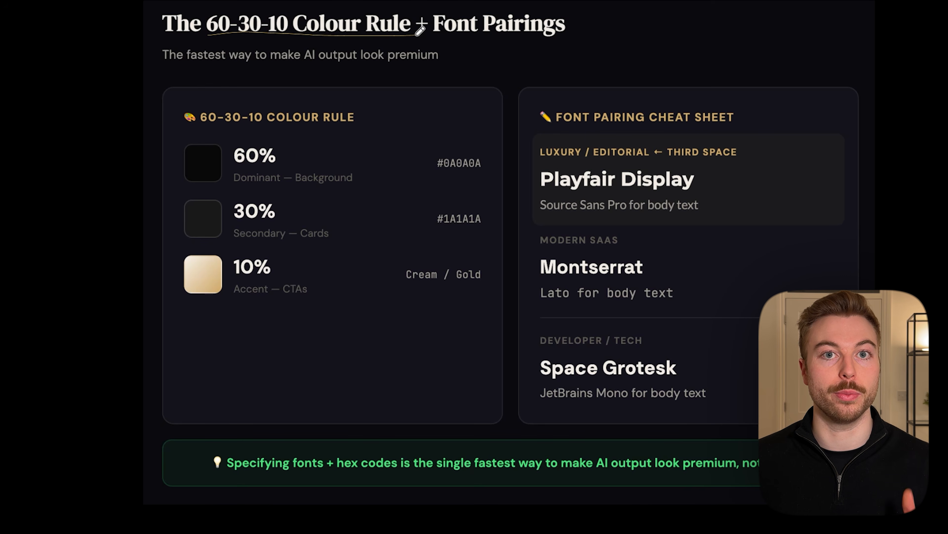
pyautogui.moveTo(149, 168); pyautogui.dragTo(172, 165)
pyautogui.moveTo(146, 213)
pyautogui.mouseDown()
pyautogui.moveTo(157, 206)
pyautogui.moveTo(171, 221)
pyautogui.mouseUp()
pyautogui.moveTo(136, 273)
pyautogui.mouseDown()
pyautogui.moveTo(169, 266)
pyautogui.moveTo(181, 284)
pyautogui.mouseUp()
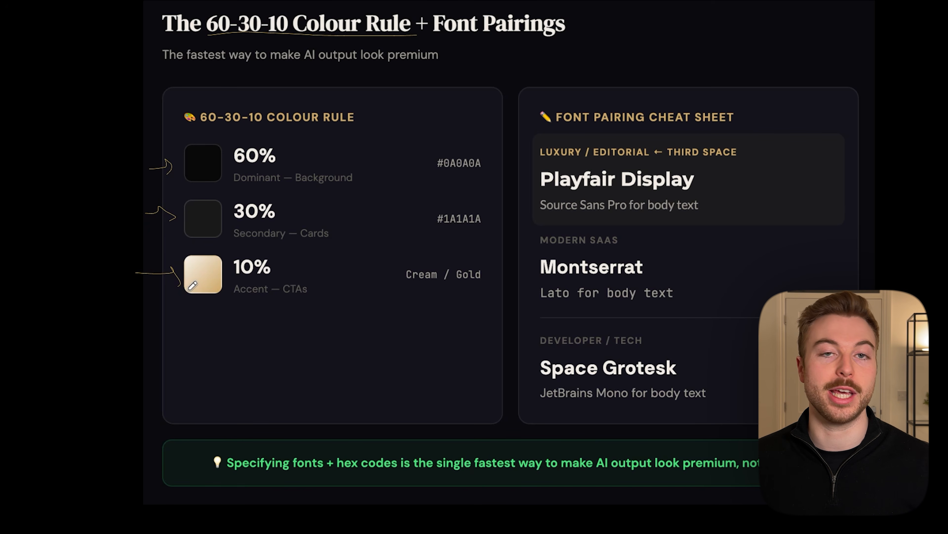
pyautogui.scroll(-1, 192, 285)
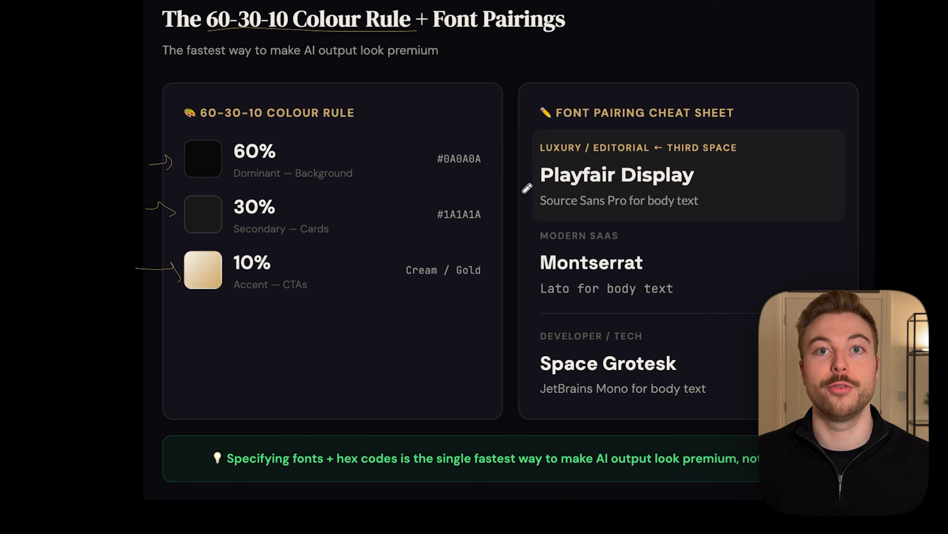
pyautogui.moveTo(502, 167)
pyautogui.mouseDown()
pyautogui.moveTo(521, 160)
pyautogui.moveTo(540, 176)
pyautogui.mouseUp()
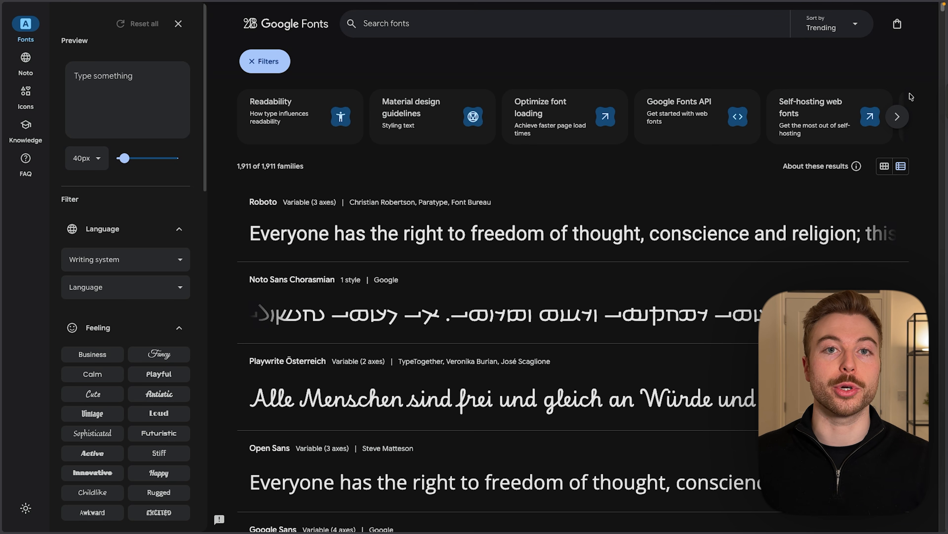
# - Browse the font families on Google Fonts and filter them by the Business feeling
pyautogui.scroll(-6, 912, 96)
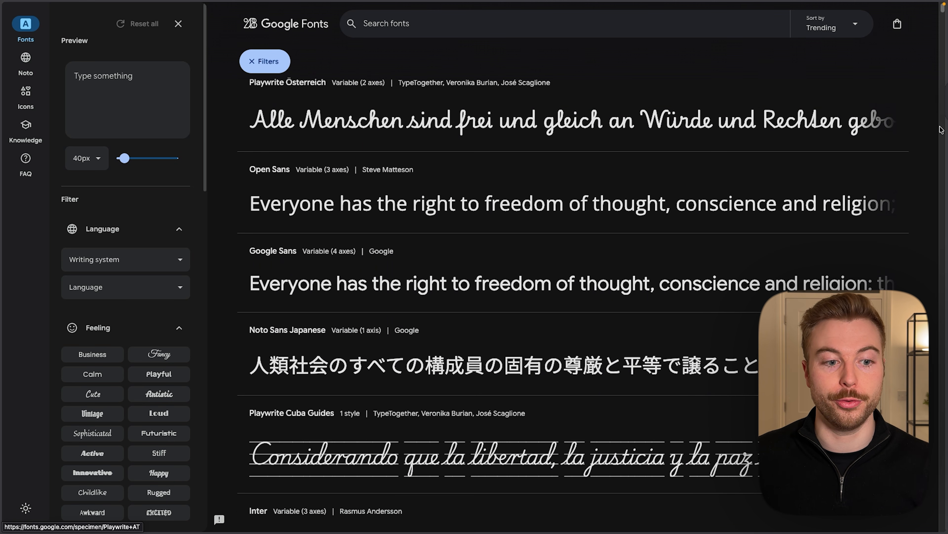
pyautogui.scroll(-10, 471, 226)
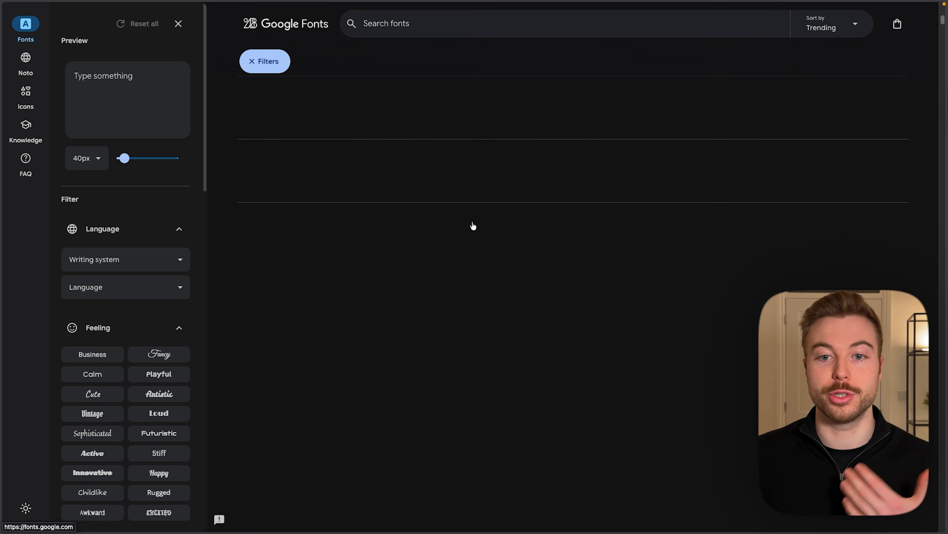
pyautogui.scroll(-8, 473, 225)
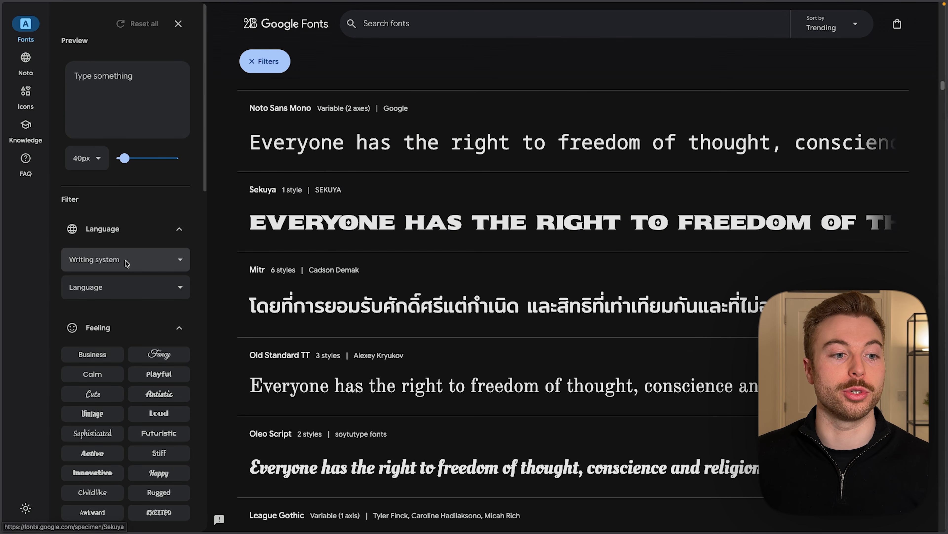
pyautogui.scroll(-2, 123, 265)
pyautogui.click(92, 273)
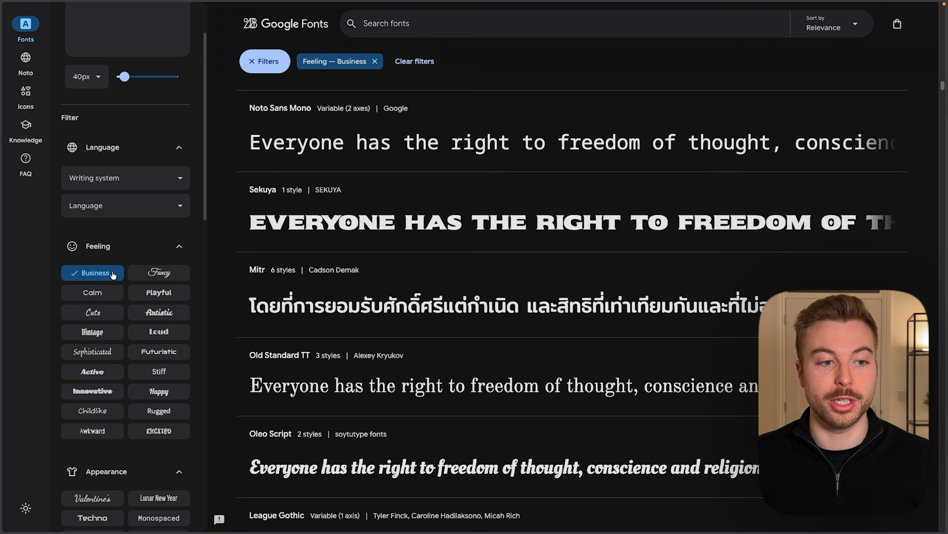
pyautogui.scroll(-5, 374, 271)
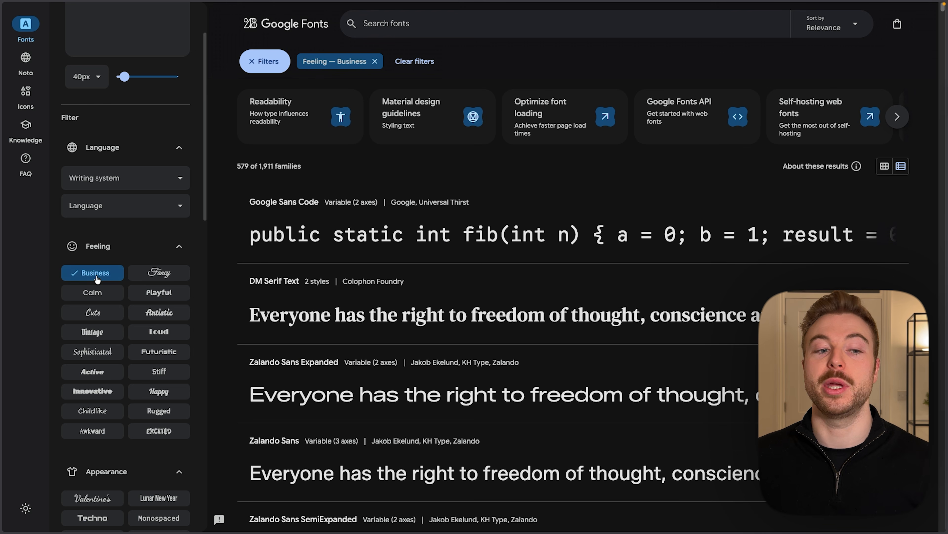
# - Filter the fonts by the Cute feeling and by the Vintage feeling to compare their styles
pyautogui.click(93, 312)
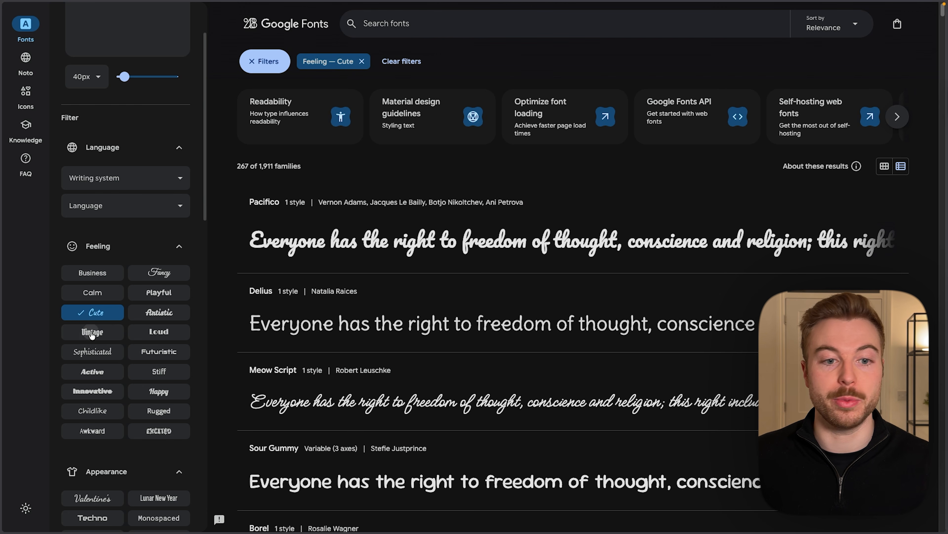
pyautogui.click(90, 332)
pyautogui.scroll(-5, 311, 286)
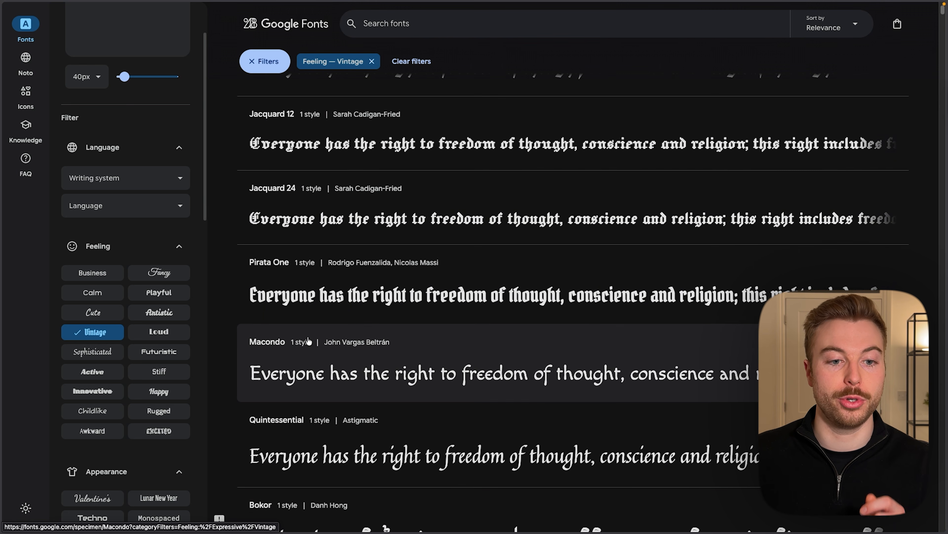
# - Look through more of the Vintage fonts in the filtered Google Fonts list
pyautogui.scroll(-10, 308, 341)
pyautogui.scroll(-7, 308, 340)
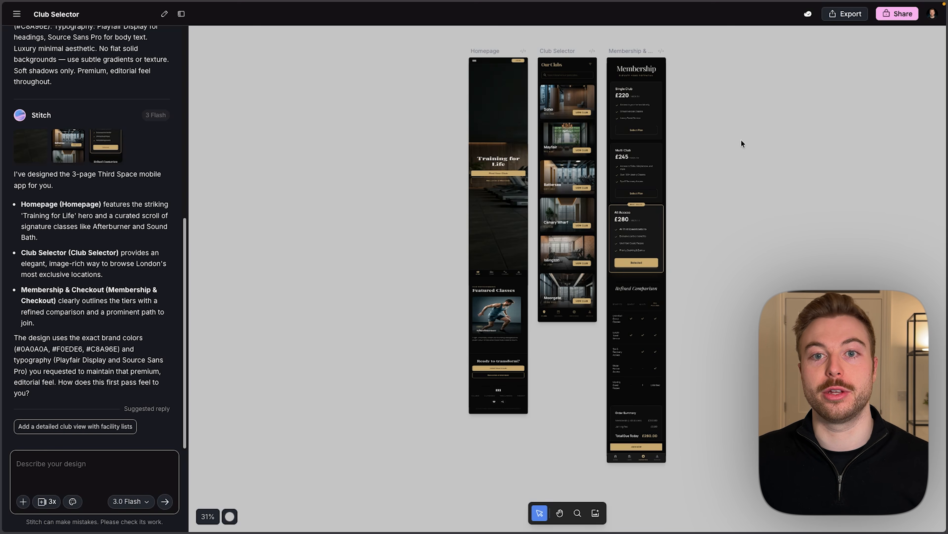
# - Switch to Stitch and inspect the generated Homepage, Club Selector and Membership & Checkout screens
pyautogui.scroll(5, 518, 104)
pyautogui.scroll(-6, 517, 124)
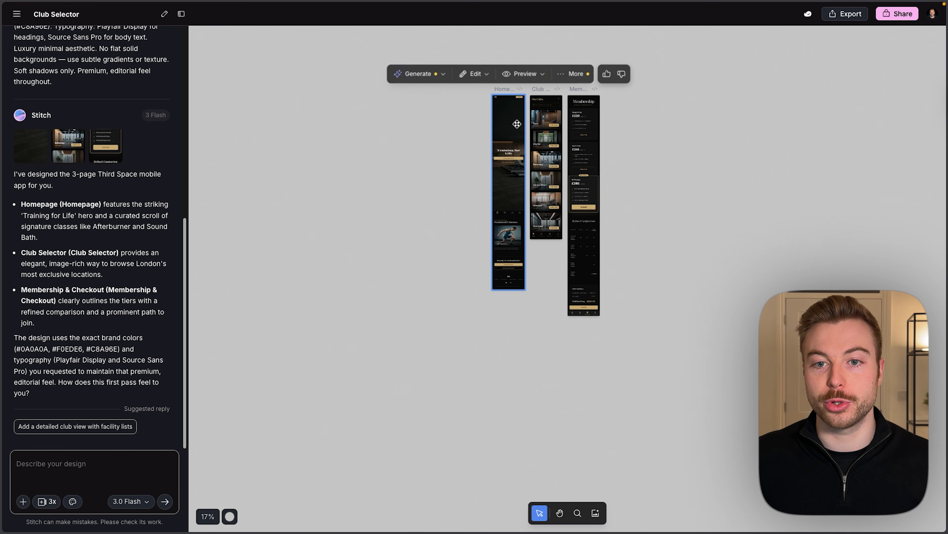
pyautogui.scroll(3, 512, 117)
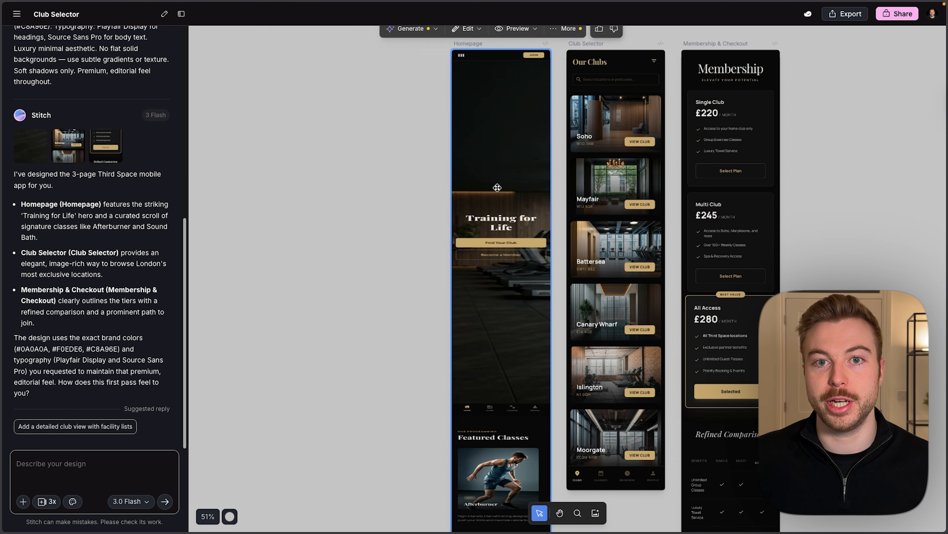
pyautogui.moveTo(787, 180); pyautogui.dragTo(661, 166)
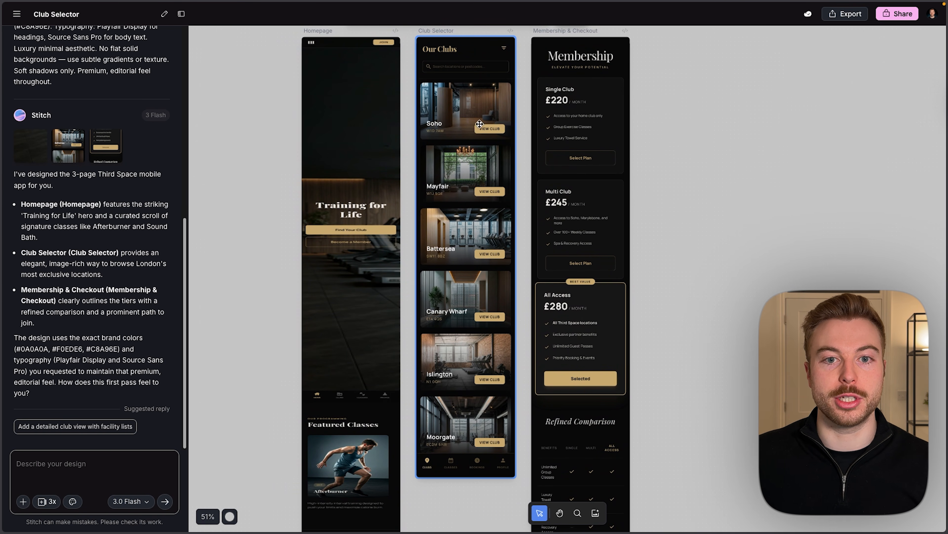
pyautogui.scroll(1, 457, 229)
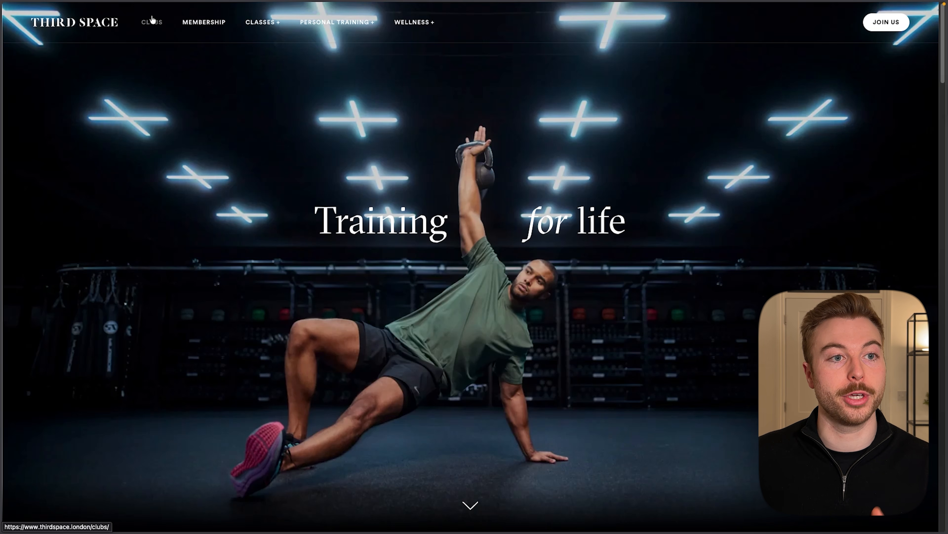
# - Switch to the Third Space website, open its Clubs page and check the individual club locations on the London map
pyautogui.click(152, 21)
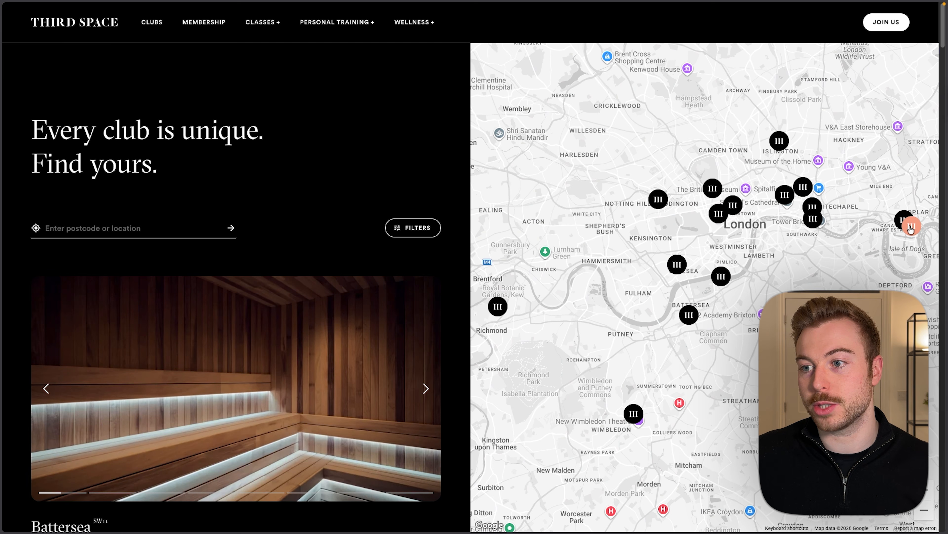
pyautogui.click(911, 228)
pyautogui.moveTo(722, 212)
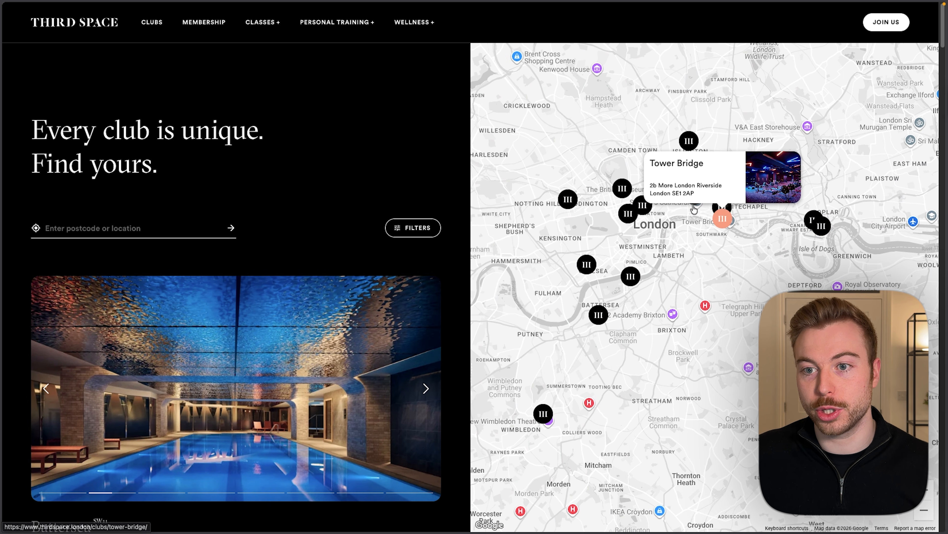
pyautogui.moveTo(628, 214)
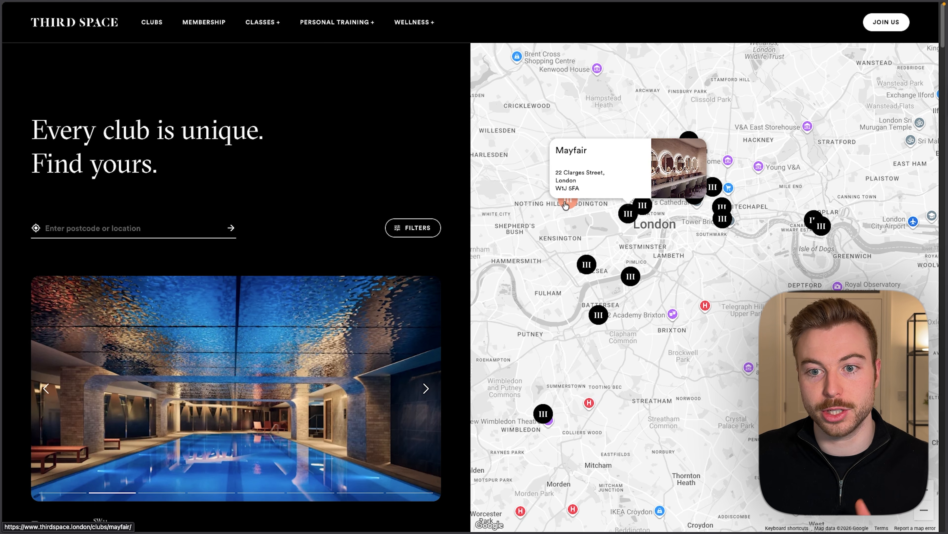
pyautogui.moveTo(694, 142)
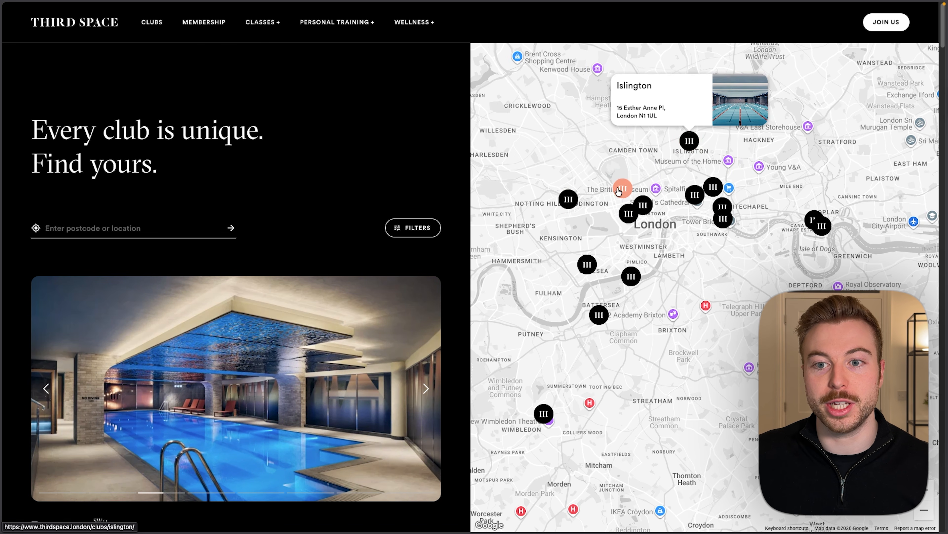
pyautogui.moveTo(621, 192)
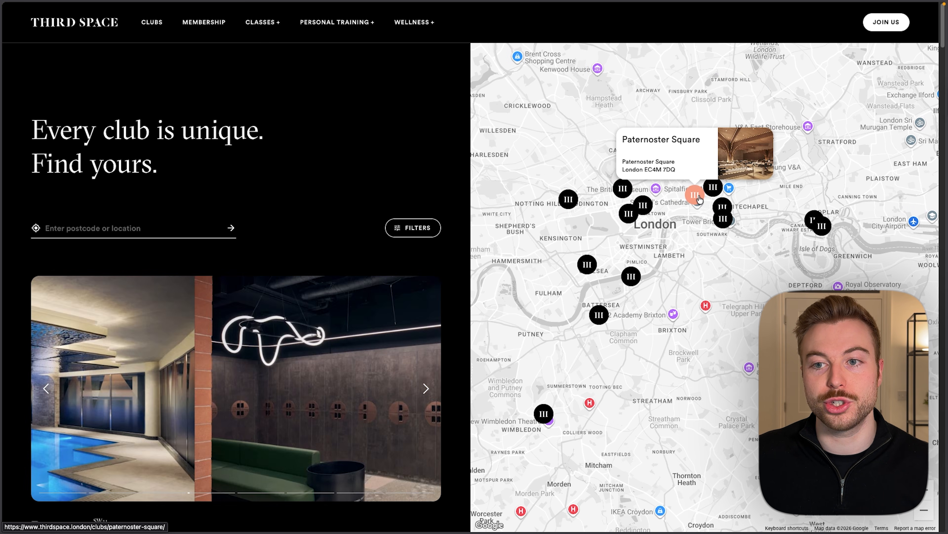
pyautogui.moveTo(638, 276)
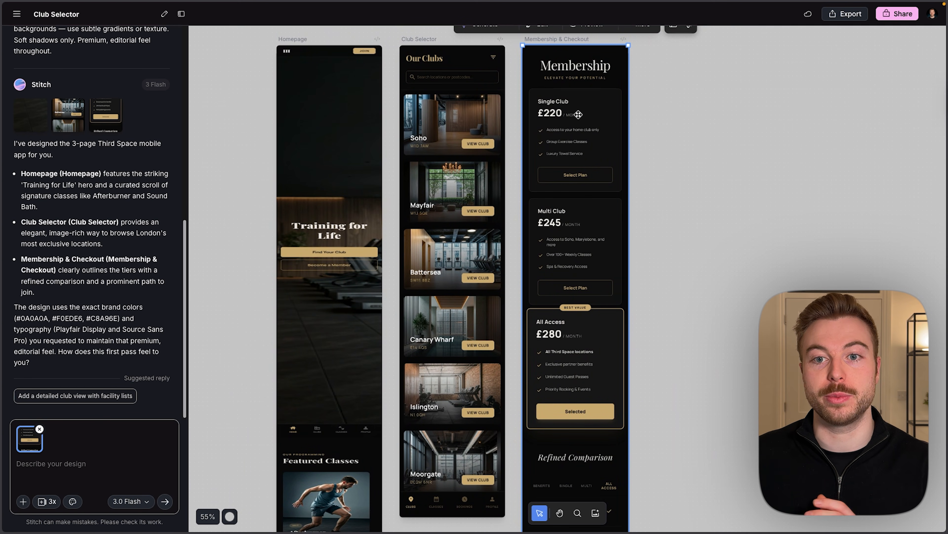
# - Return to Stitch and examine the Membership & Checkout screen from the plan cards through the comparison table to the order summary
pyautogui.scroll(5, 595, 111)
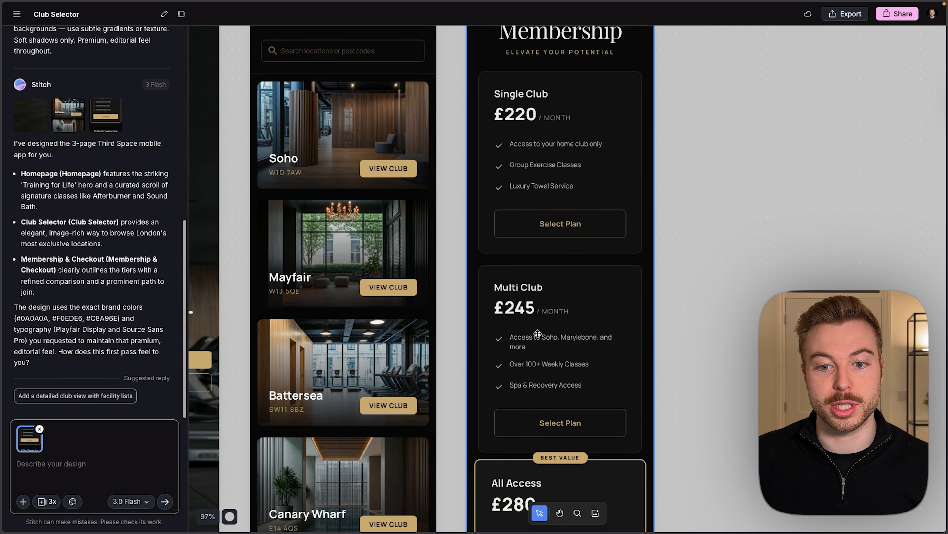
pyautogui.scroll(-10, 537, 333)
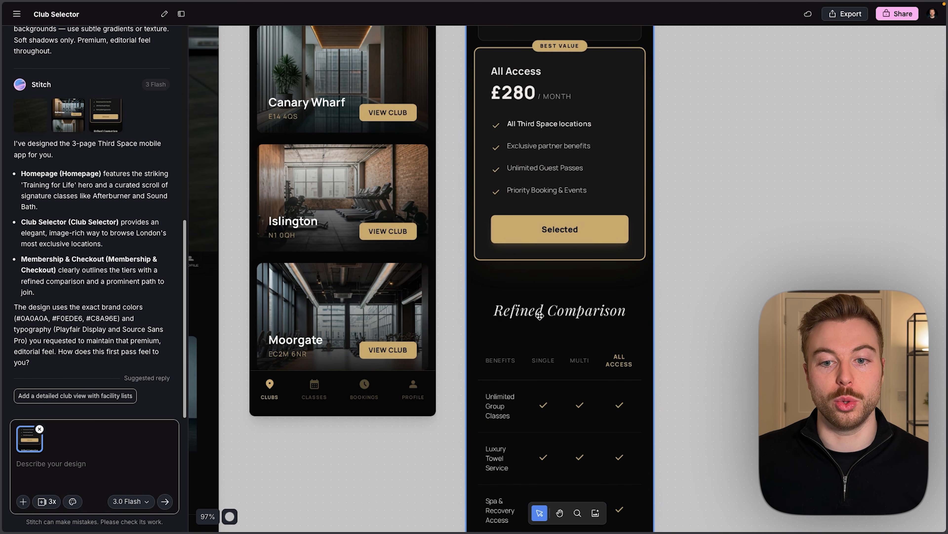
pyautogui.scroll(-7, 537, 306)
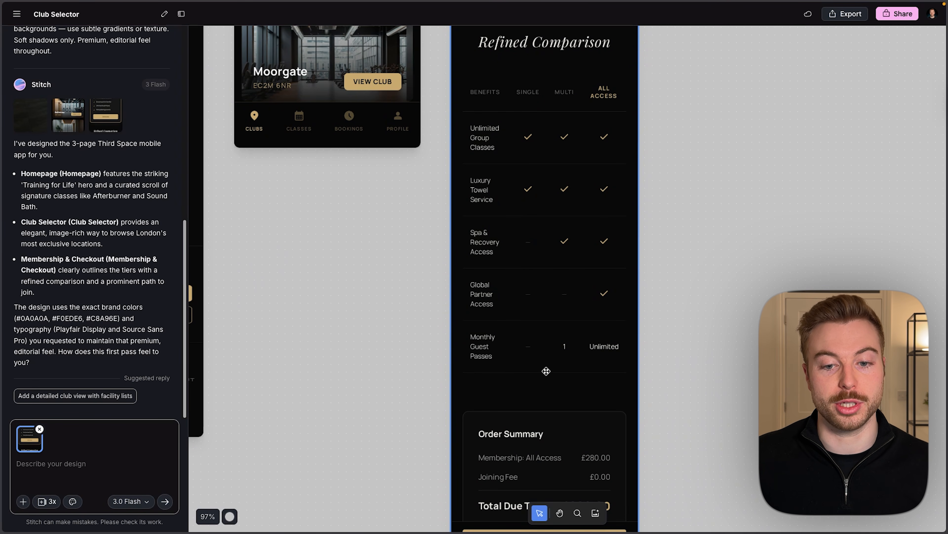
pyautogui.scroll(-7, 536, 237)
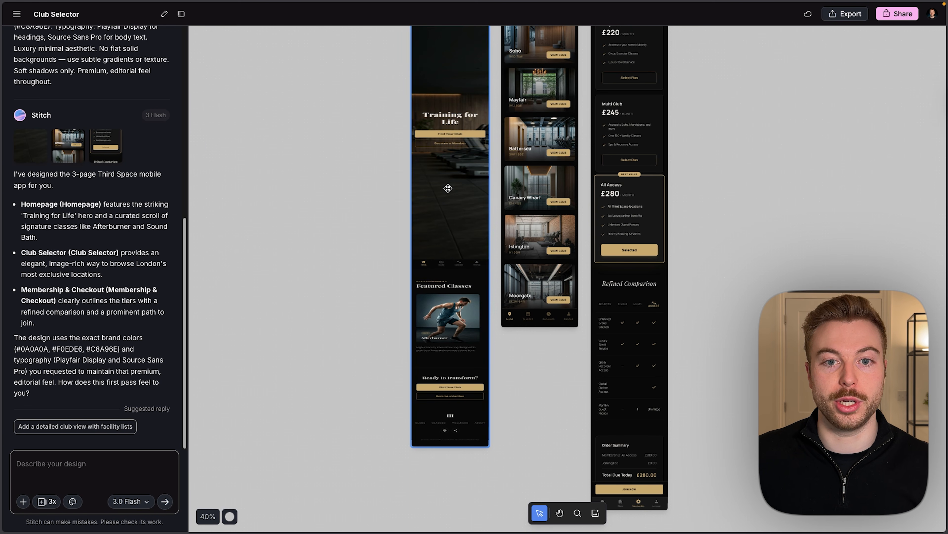
# - Set the Homepage screen to the Mobile preview size and inspect its hero section
pyautogui.click(448, 188)
pyautogui.click(93, 429)
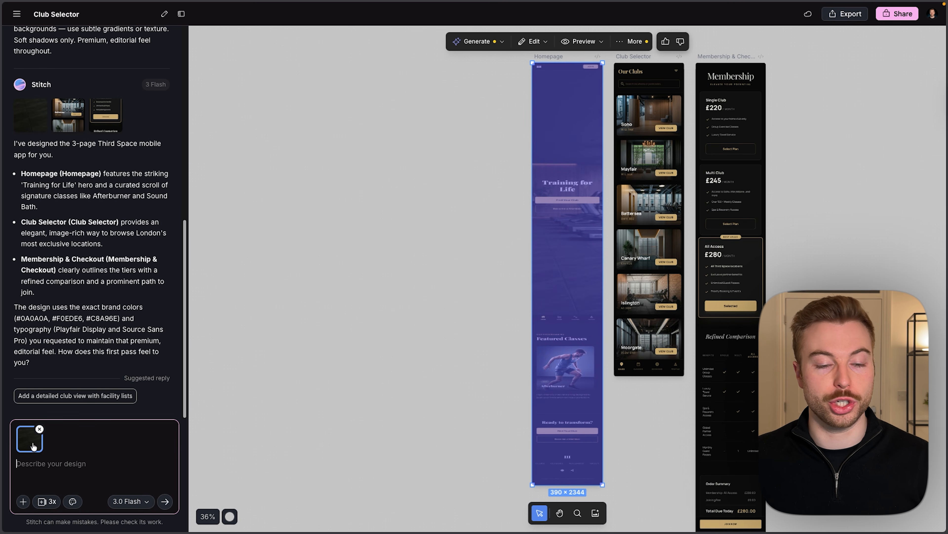
pyautogui.moveTo(34, 446)
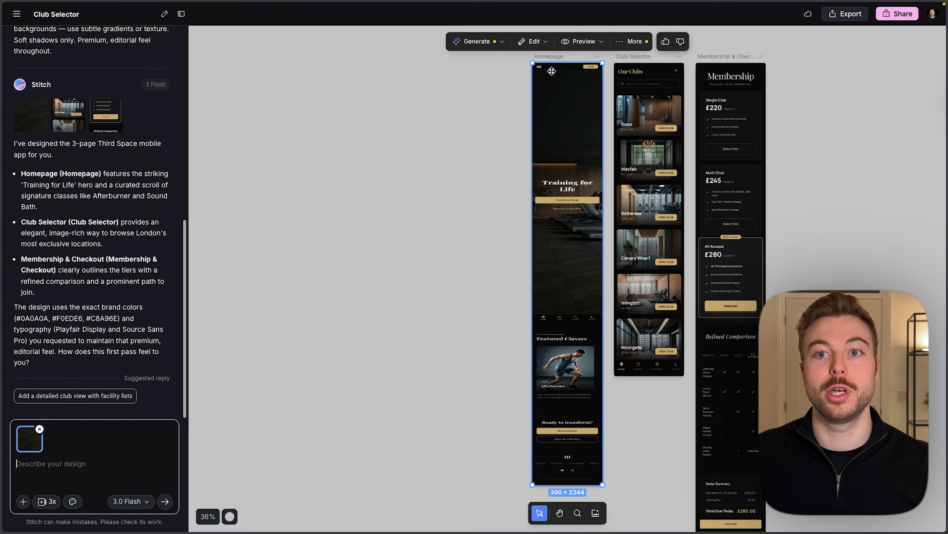
pyautogui.click(582, 41)
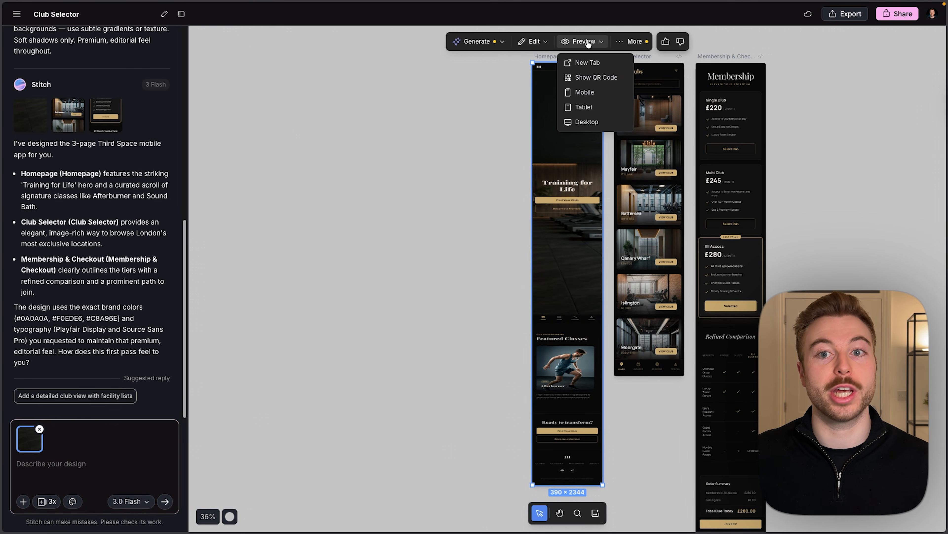
pyautogui.click(594, 93)
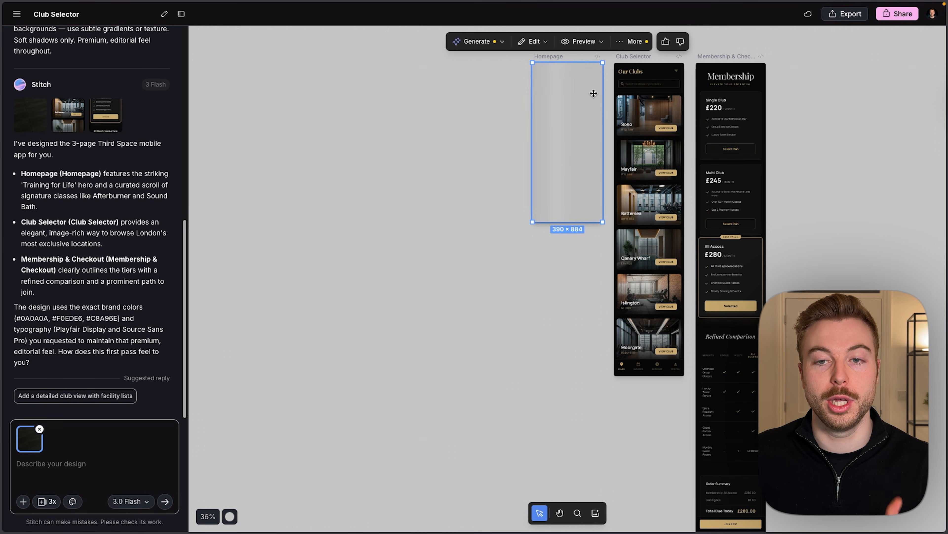
pyautogui.scroll(10, 578, 143)
pyautogui.scroll(-9, 578, 143)
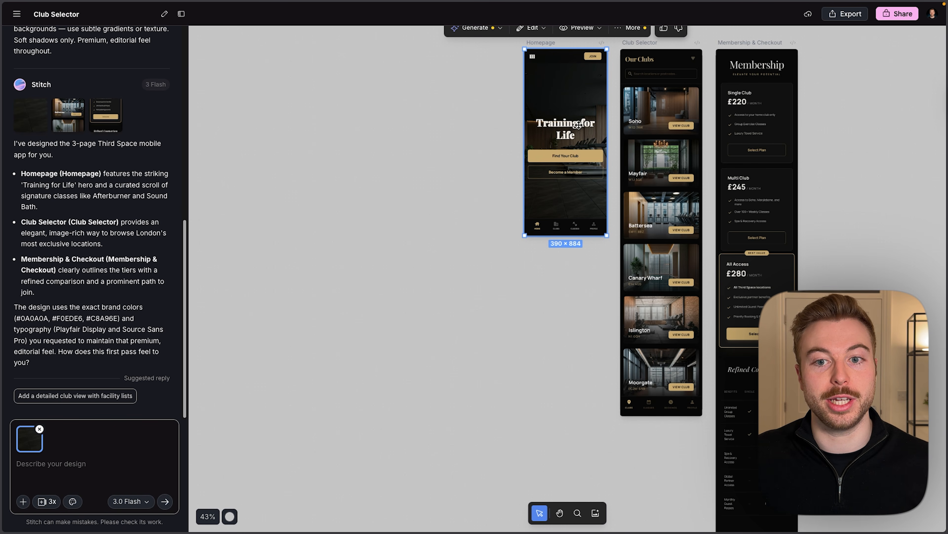
pyautogui.scroll(4, 578, 142)
pyautogui.scroll(-8, 568, 175)
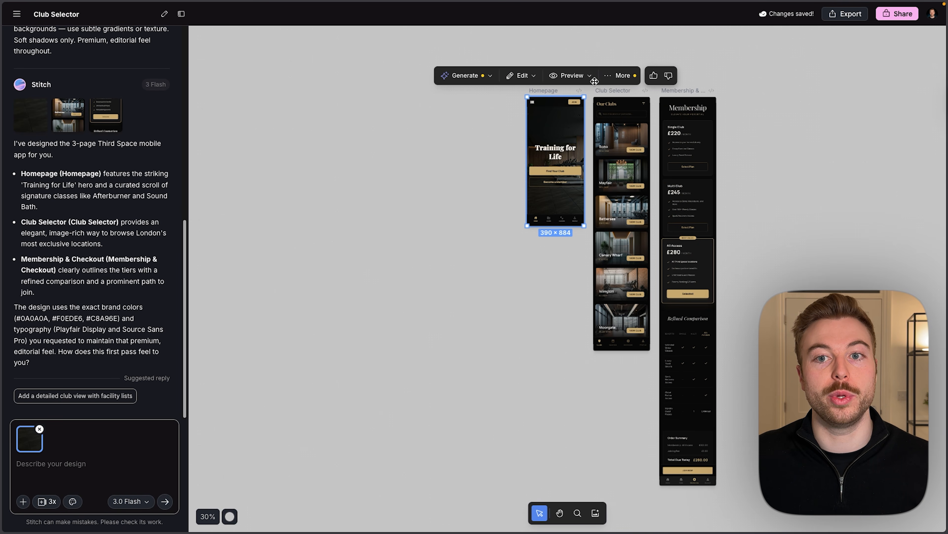
# - Preview the Homepage in a new tab and look through the whole page down to its footer
pyautogui.click(589, 77)
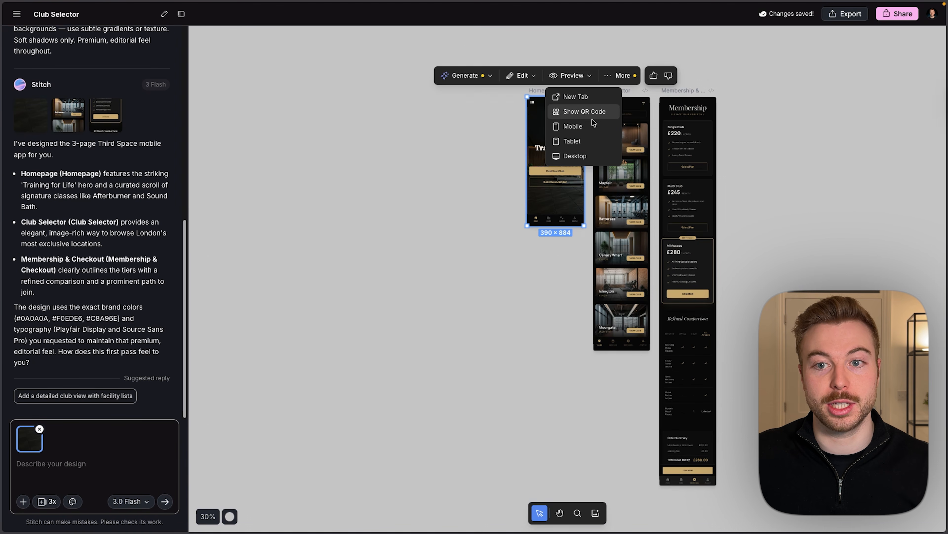
pyautogui.click(586, 99)
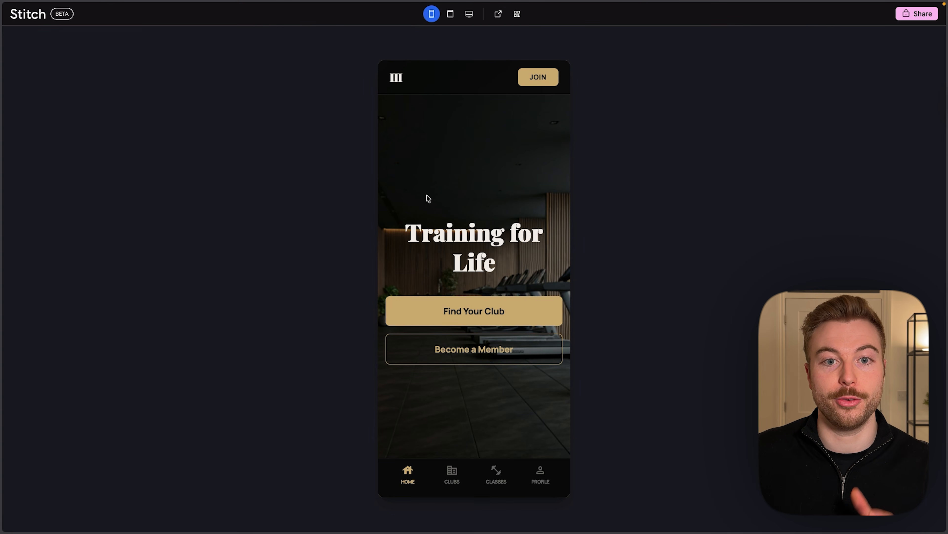
pyautogui.scroll(-15, 428, 199)
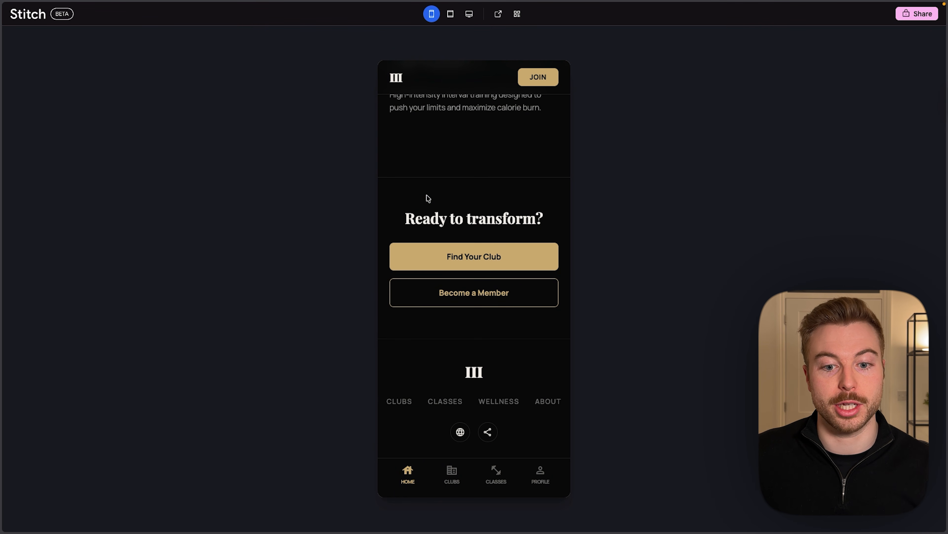
pyautogui.scroll(15, 428, 198)
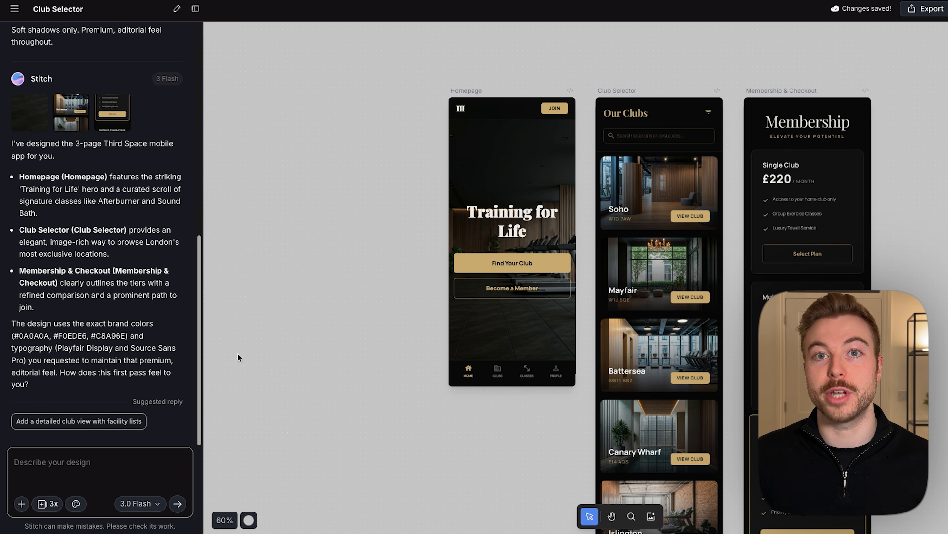
# - Generate the suggested detailed club view with facility lists
pyautogui.click(58, 421)
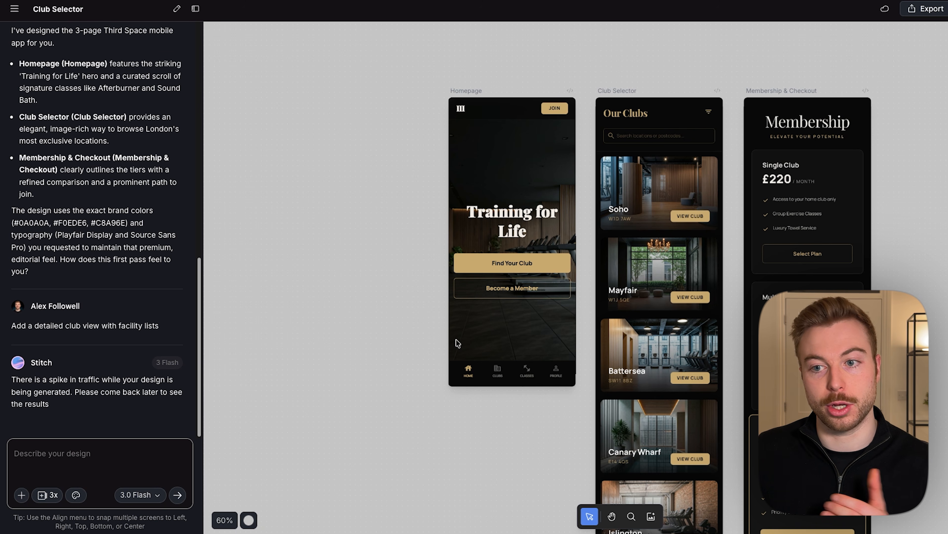
pyautogui.moveTo(915, 260); pyautogui.dragTo(714, 245)
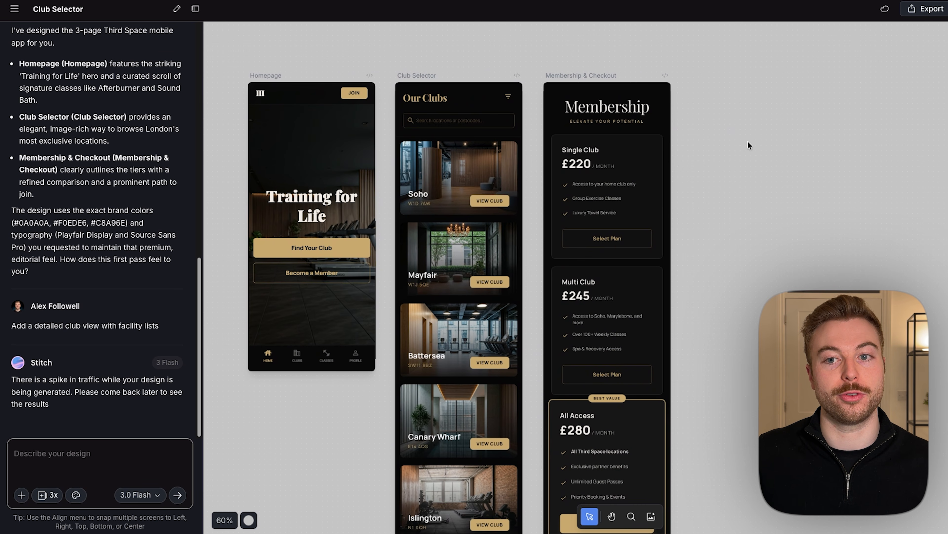
pyautogui.scroll(-5, 740, 147)
pyautogui.scroll(-5, 746, 352)
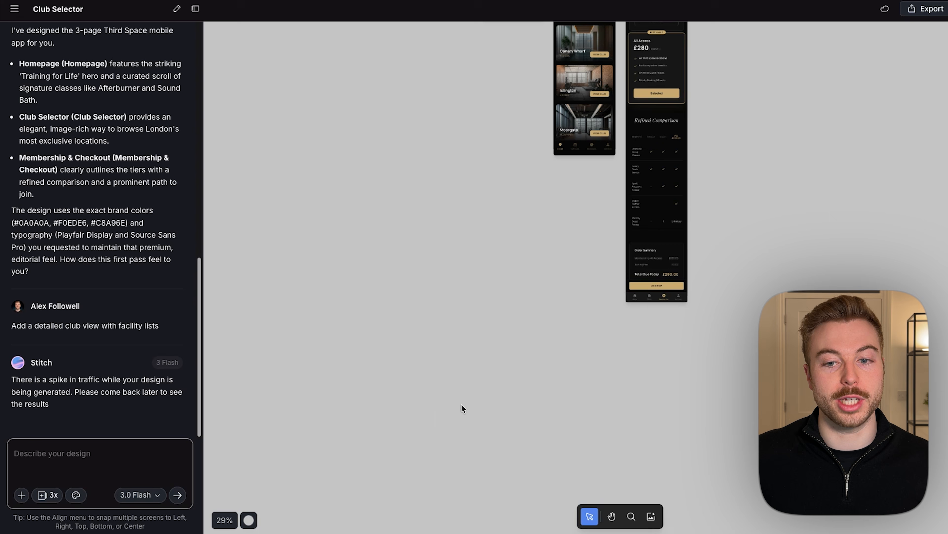
pyautogui.moveTo(750, 167); pyautogui.dragTo(720, 413)
pyautogui.scroll(5, 618, 142)
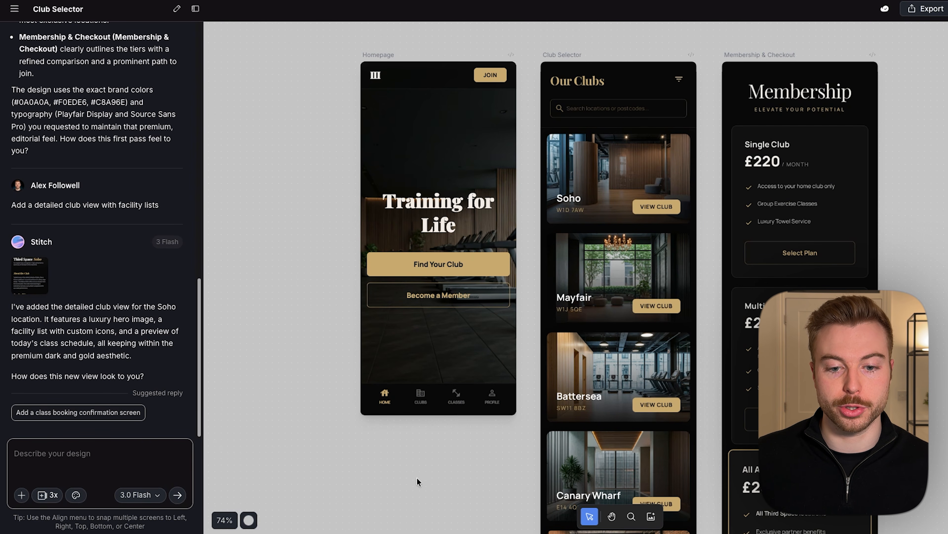
# - Arrange the canvas with the Club Details - Soho screen between Club Selector and Membership & Checkout
pyautogui.scroll(-10, 417, 477)
pyautogui.scroll(-4, 425, 213)
pyautogui.moveTo(524, 130); pyautogui.dragTo(813, 24)
pyautogui.scroll(-5, 594, 183)
pyautogui.moveTo(616, 174); pyautogui.dragTo(466, 315)
pyautogui.moveTo(594, 367); pyautogui.dragTo(647, 380)
pyautogui.moveTo(562, 325); pyautogui.dragTo(546, 100)
pyautogui.moveTo(545, 99); pyautogui.dragTo(555, 291)
pyautogui.moveTo(559, 288); pyautogui.dragTo(466, 122)
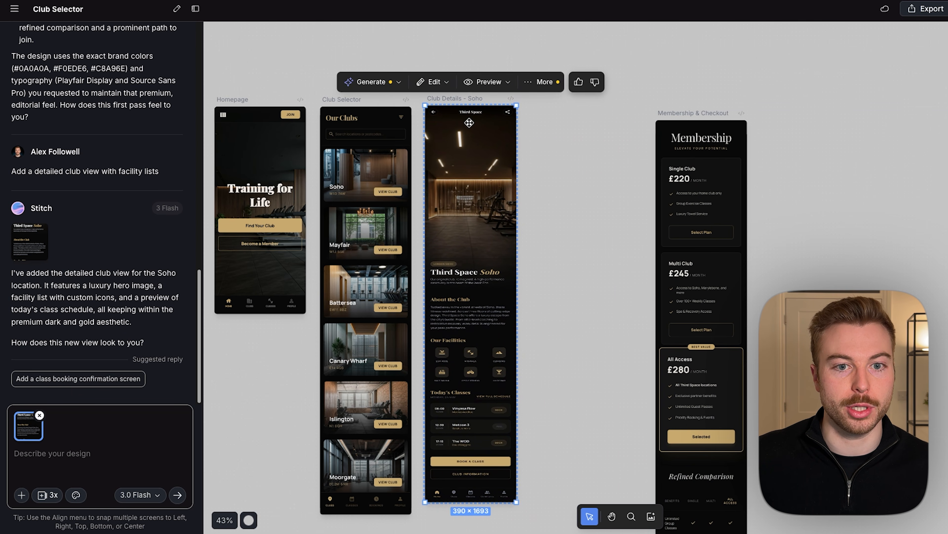
pyautogui.moveTo(683, 137); pyautogui.dragTo(563, 123)
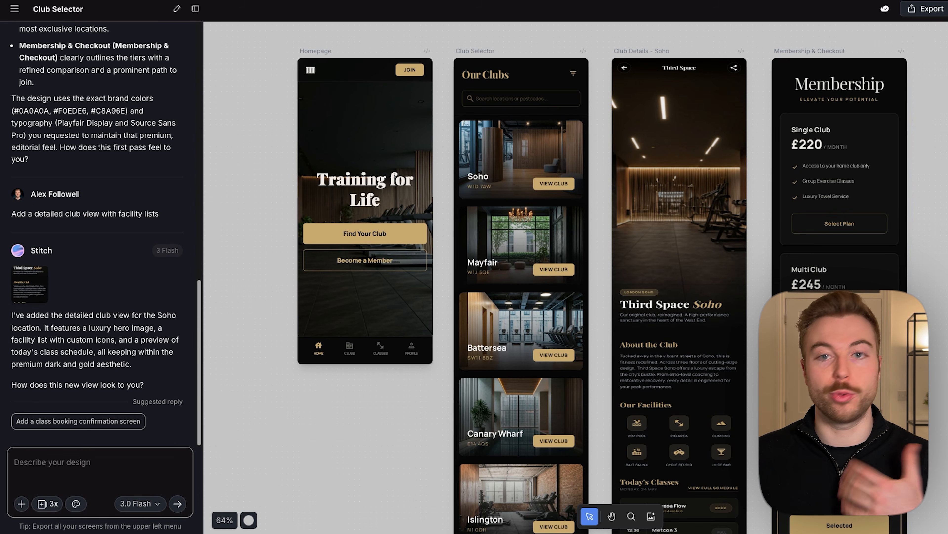
# - Generate three variations of the Membership & Checkout screen with the Explore creative range, varying layout, color scheme, images, text font and text content
pyautogui.click(840, 90)
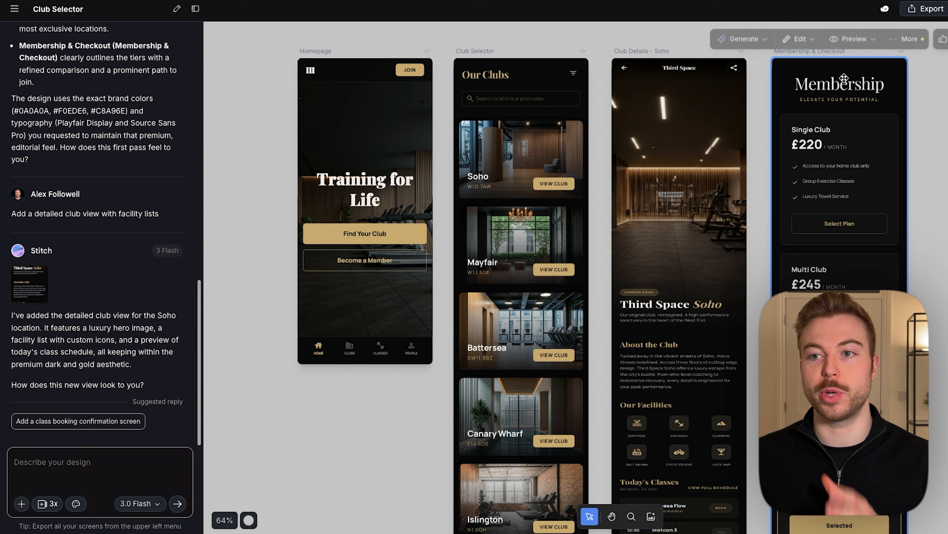
pyautogui.click(850, 36)
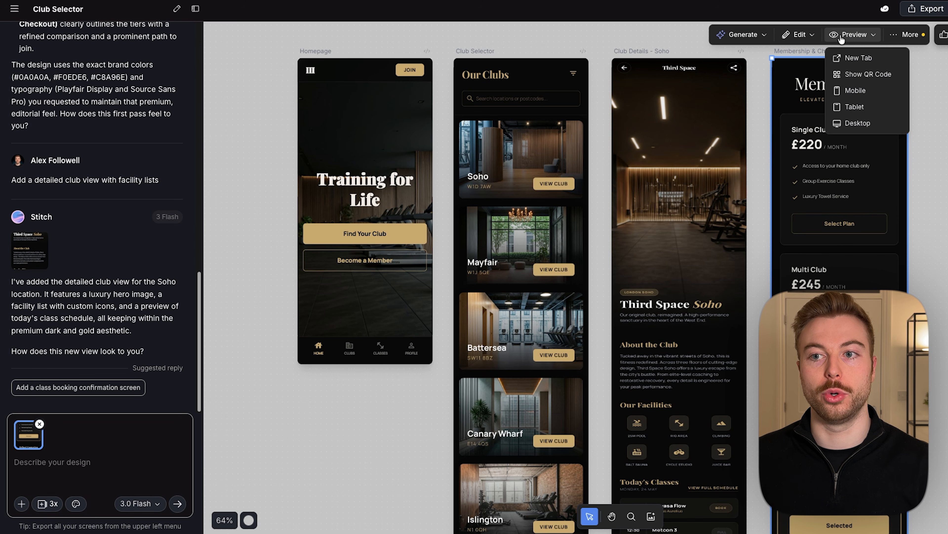
pyautogui.moveTo(815, 39)
pyautogui.click(811, 58)
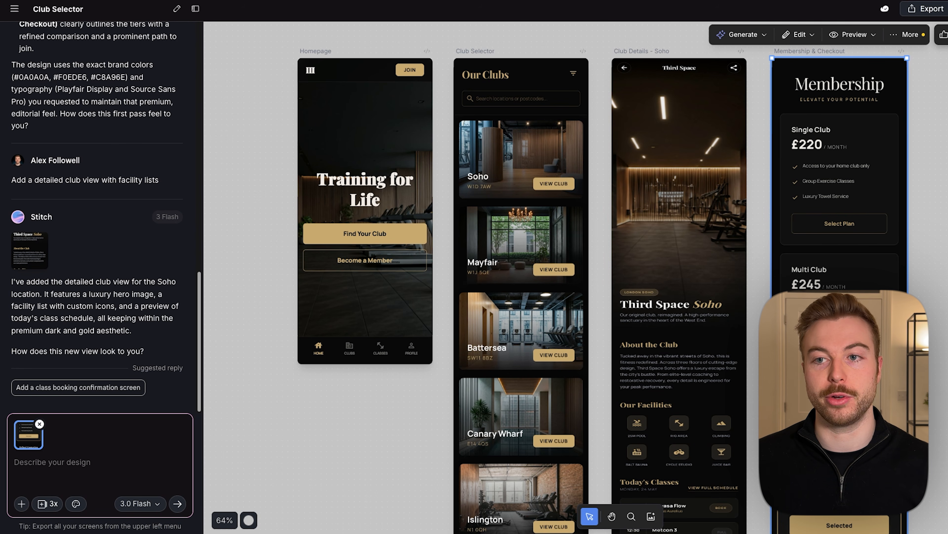
pyautogui.click(737, 38)
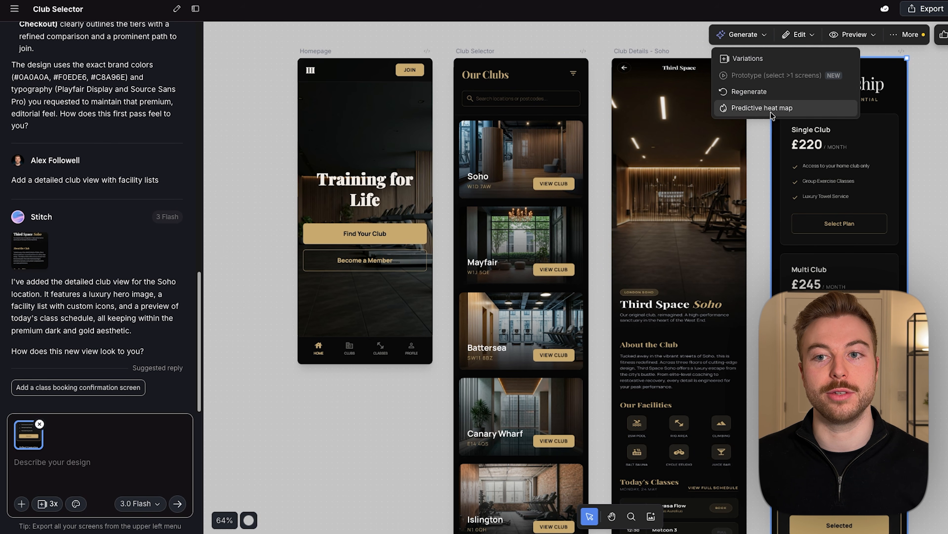
pyautogui.click(738, 59)
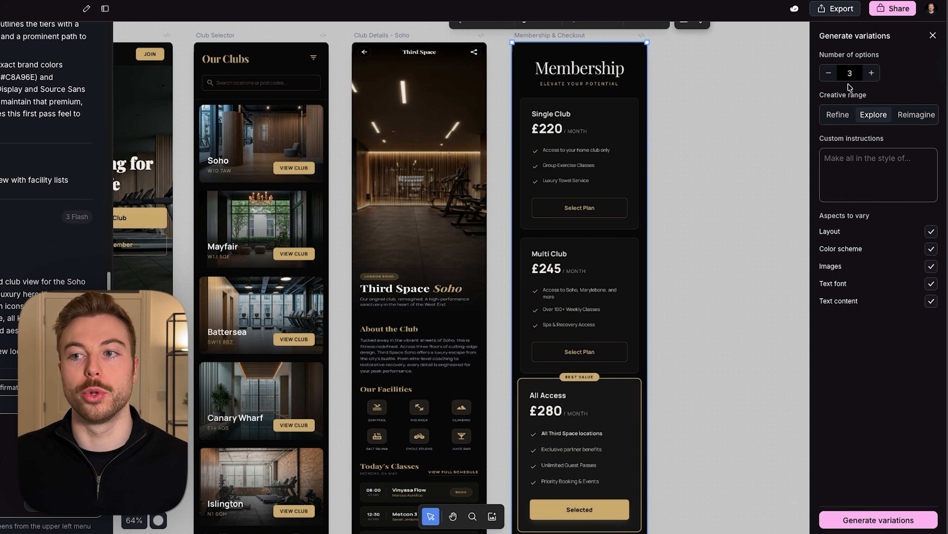
pyautogui.click(900, 520)
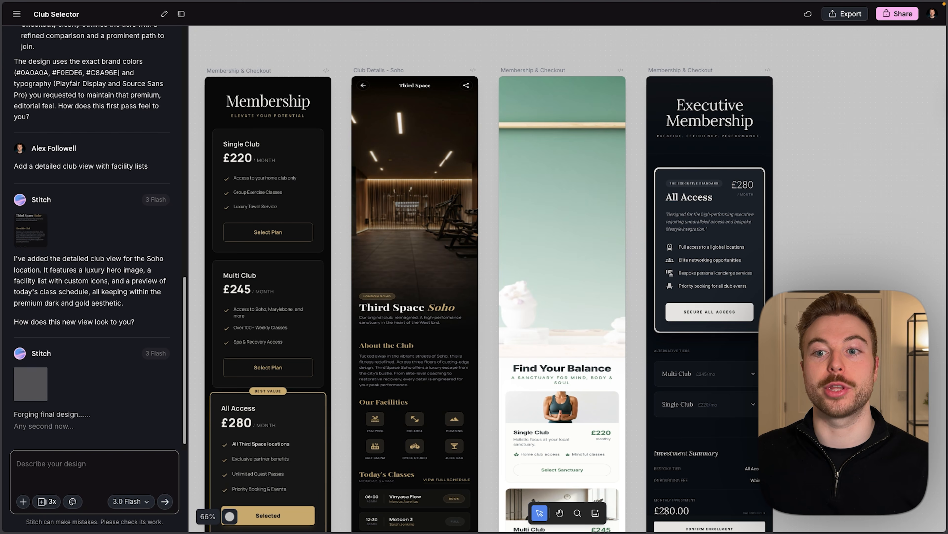
# - Review the generated Membership & Checkout variations and delete them from the canvas
pyautogui.scroll(-5, 808, 225)
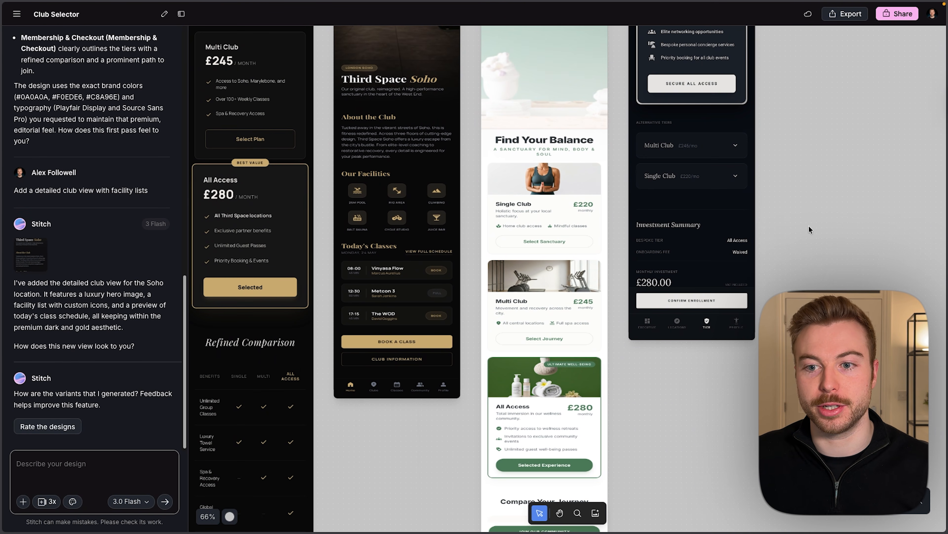
pyautogui.scroll(-5, 795, 164)
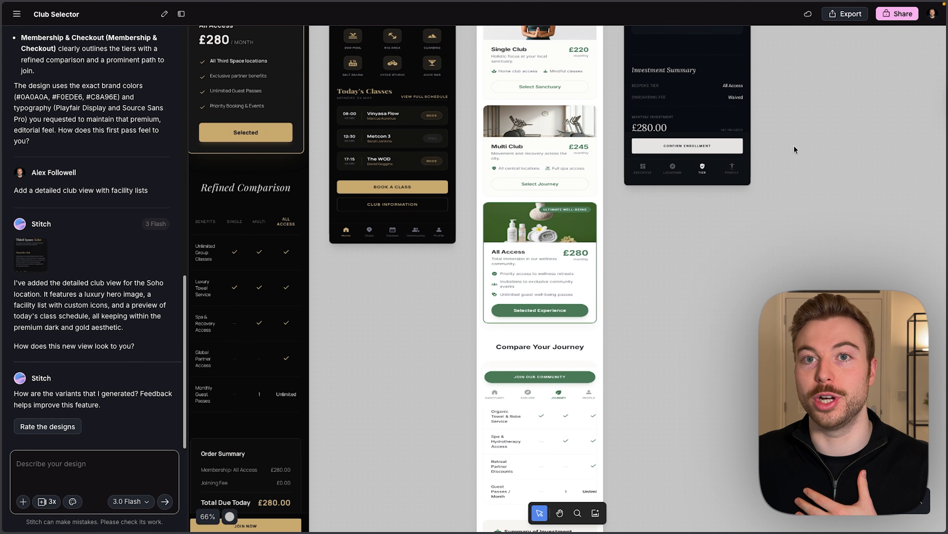
pyautogui.click(485, 373)
pyautogui.scroll(5, 484, 374)
pyautogui.scroll(5, 485, 374)
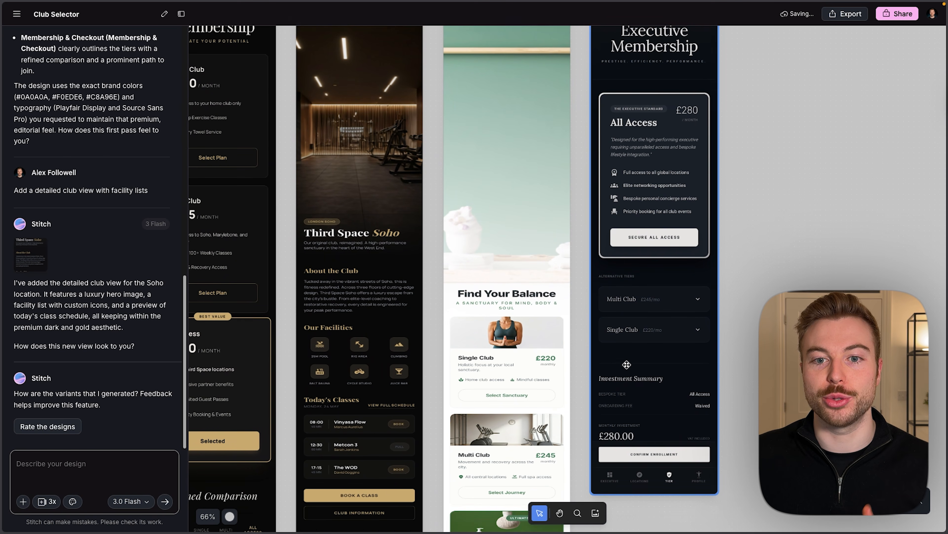
pyautogui.moveTo(877, 127); pyautogui.dragTo(484, 214)
pyautogui.press('Delete')
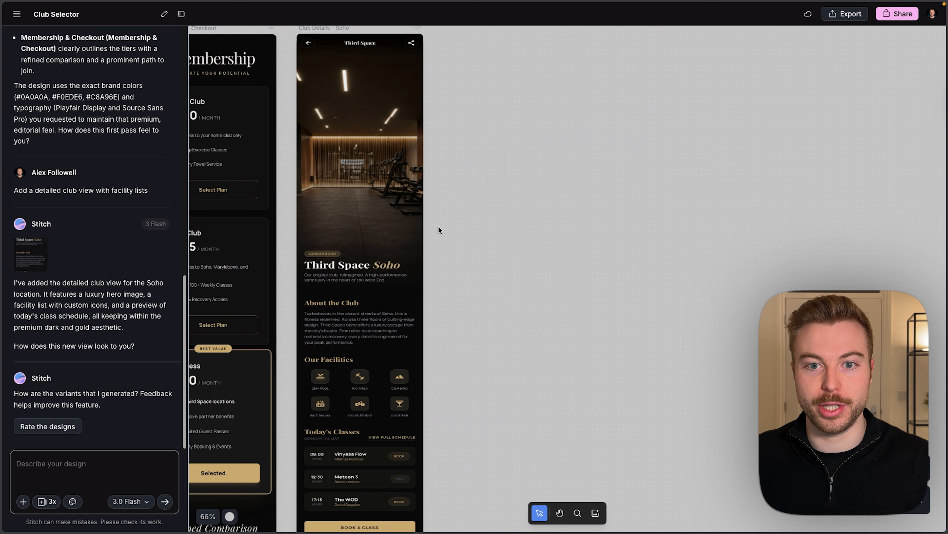
pyautogui.hscroll(-5, 523, 227)
pyautogui.scroll(-4, 590, 228)
pyautogui.hscroll(-2, 577, 246)
pyautogui.click(480, 175)
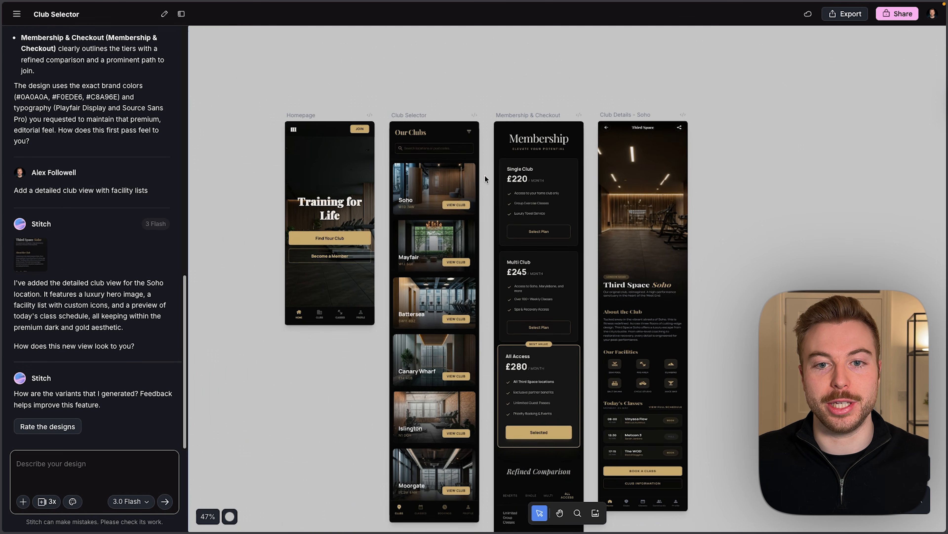
pyautogui.scroll(5, 485, 175)
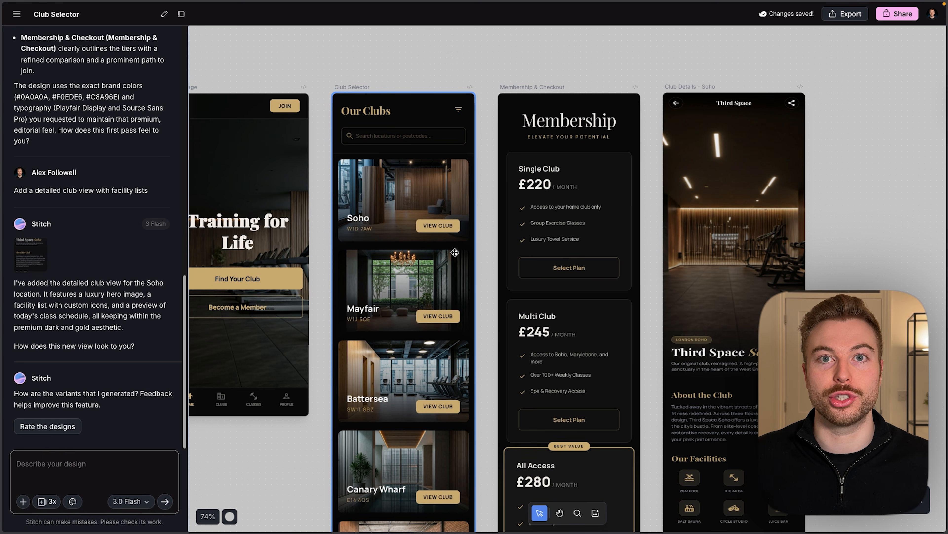
pyautogui.hscroll(-2, 456, 220)
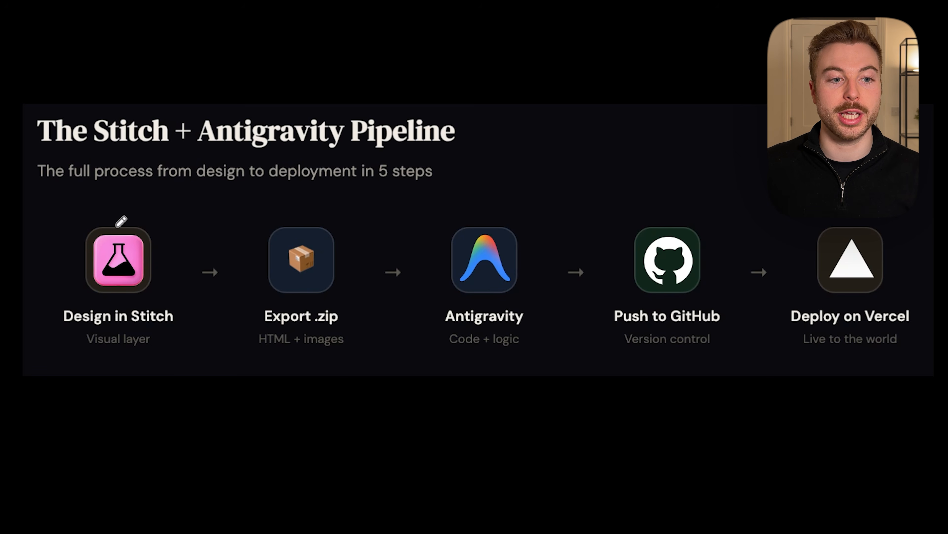
pyautogui.moveTo(116, 224); pyautogui.dragTo(122, 217)
pyautogui.moveTo(262, 213); pyautogui.dragTo(312, 224)
pyautogui.moveTo(125, 226)
pyautogui.mouseDown()
pyautogui.moveTo(347, 191)
pyautogui.moveTo(462, 205)
pyautogui.moveTo(504, 220)
pyautogui.mouseUp()
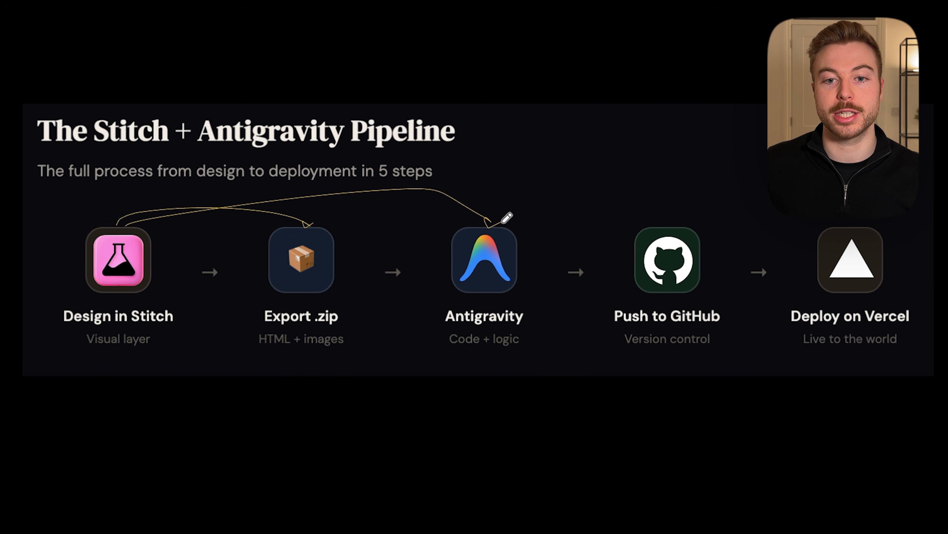
pyautogui.moveTo(441, 361); pyautogui.dragTo(519, 357)
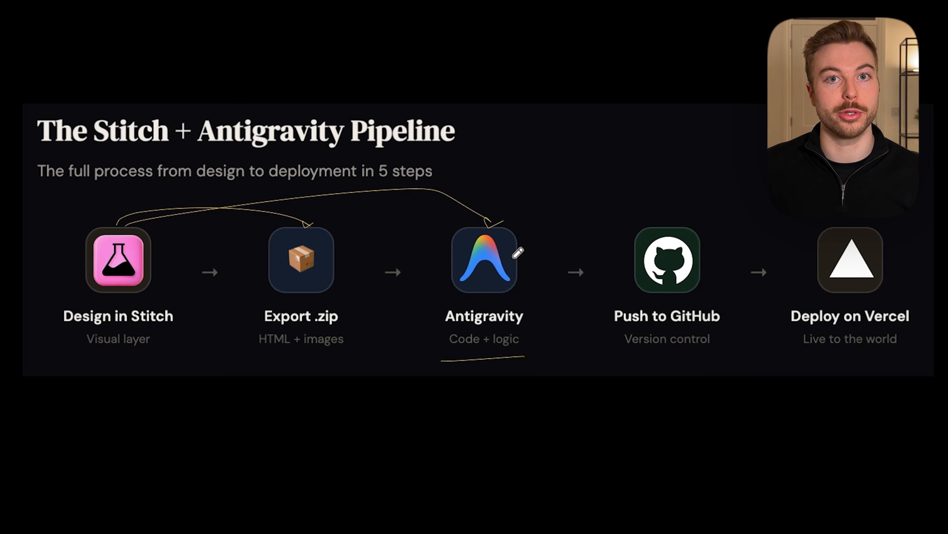
pyautogui.moveTo(523, 245)
pyautogui.mouseDown()
pyautogui.moveTo(646, 206)
pyautogui.moveTo(654, 212)
pyautogui.moveTo(647, 217)
pyautogui.mouseUp()
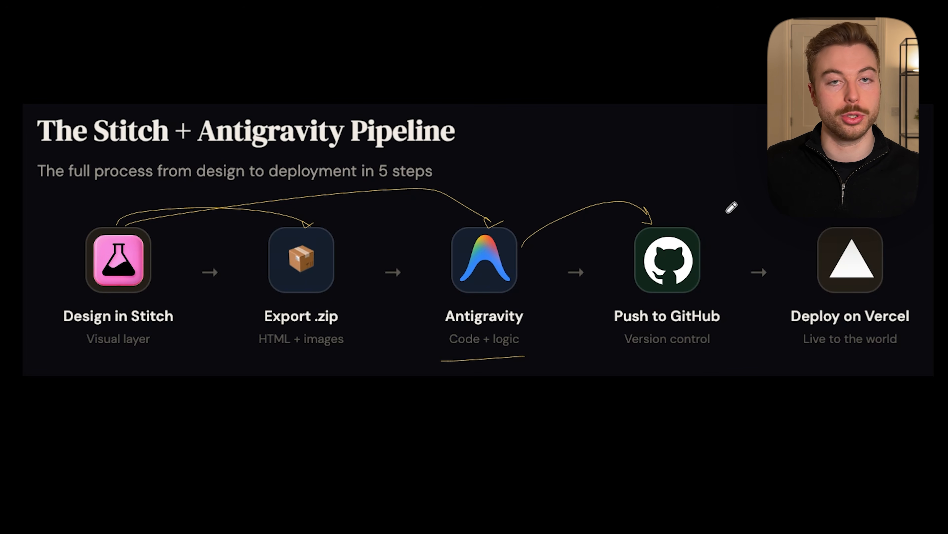
pyautogui.moveTo(671, 226); pyautogui.dragTo(764, 194)
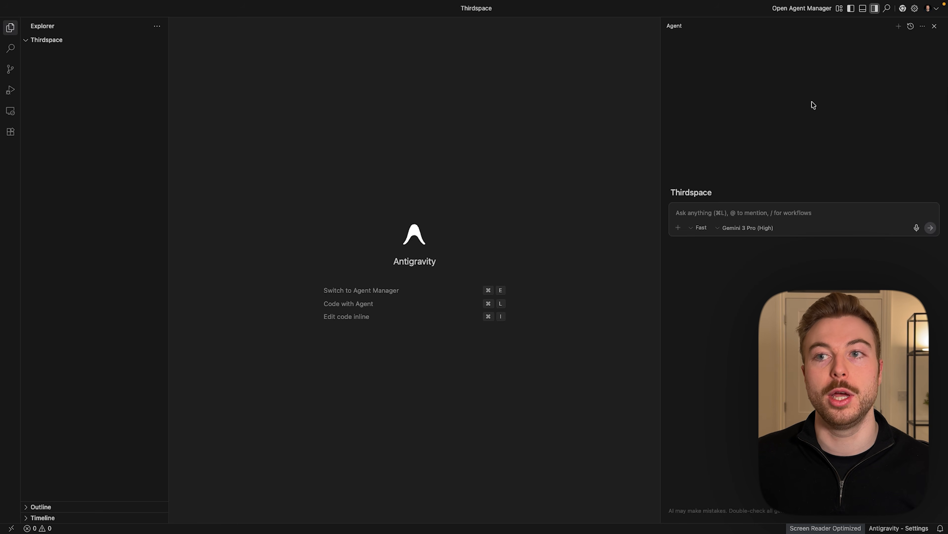
# - Open the MCP server store from the Antigravity agent options
pyautogui.click(920, 30)
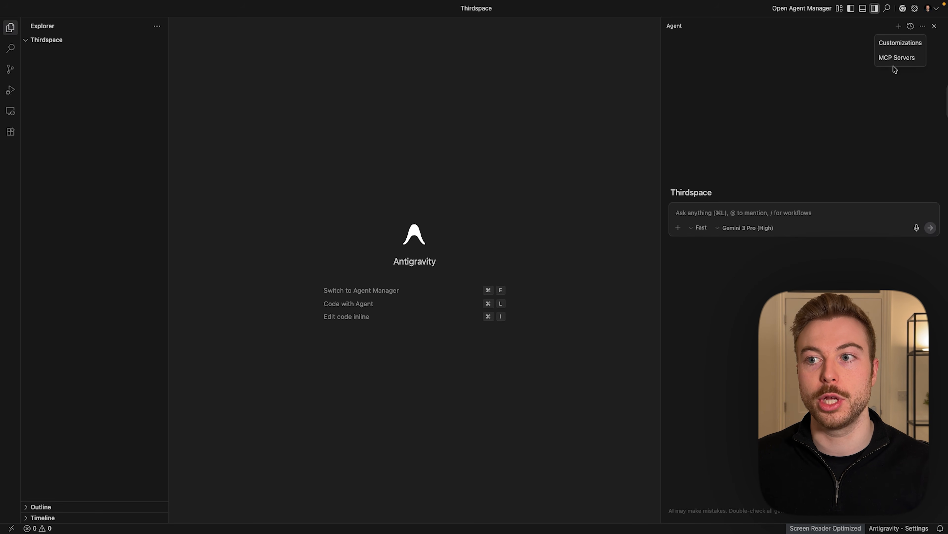
pyautogui.click(894, 60)
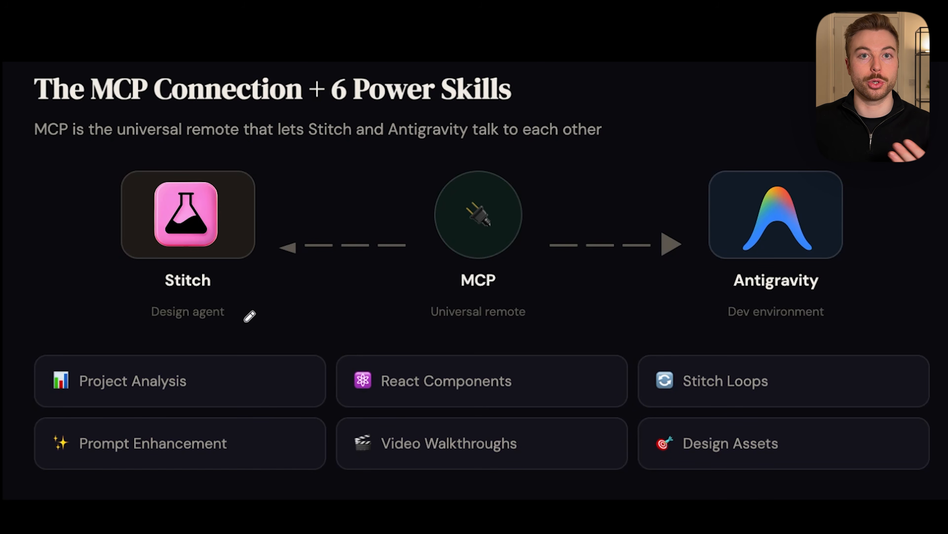
pyautogui.moveTo(506, 162)
pyautogui.mouseDown()
pyautogui.moveTo(441, 175)
pyautogui.moveTo(352, 170)
pyautogui.moveTo(283, 187)
pyautogui.moveTo(278, 211)
pyautogui.mouseUp()
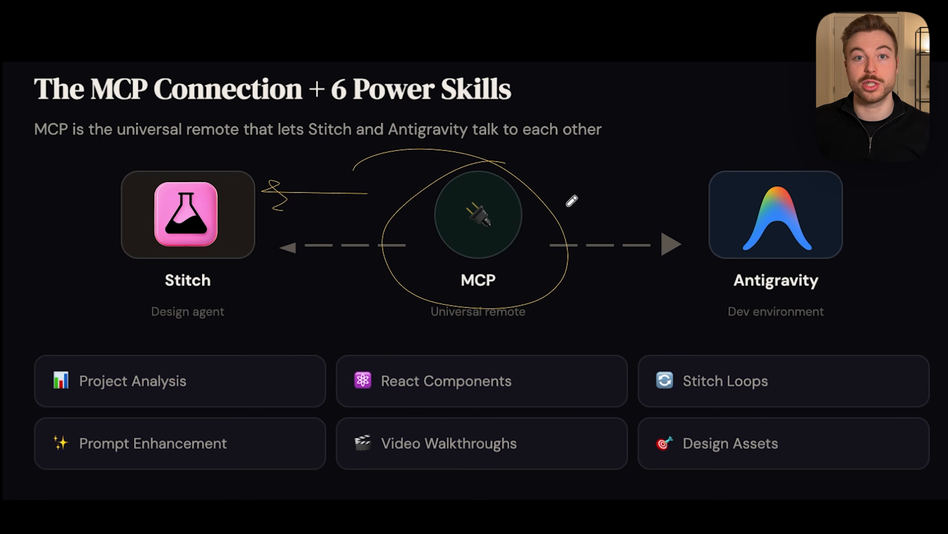
pyautogui.moveTo(567, 202)
pyautogui.mouseDown()
pyautogui.moveTo(696, 202)
pyautogui.moveTo(662, 227)
pyautogui.mouseUp()
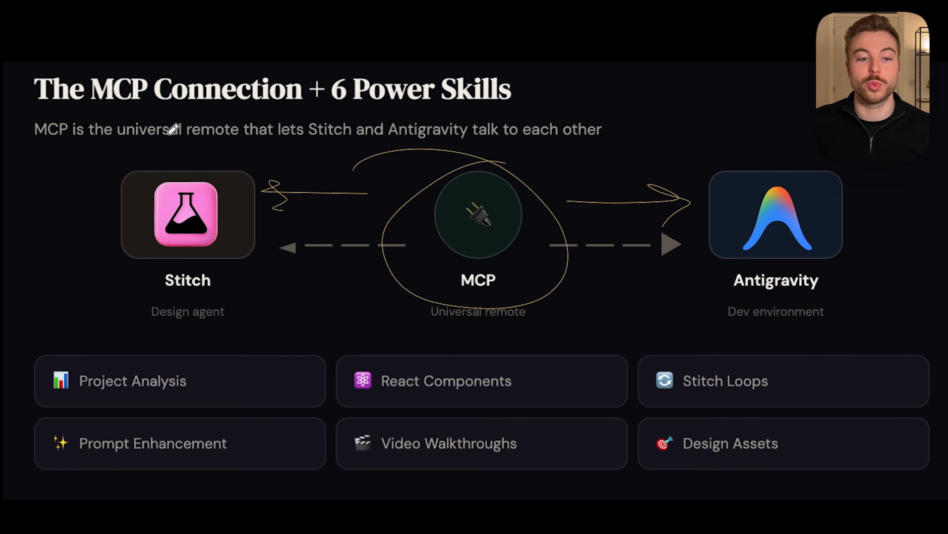
pyautogui.moveTo(726, 265); pyautogui.dragTo(838, 256)
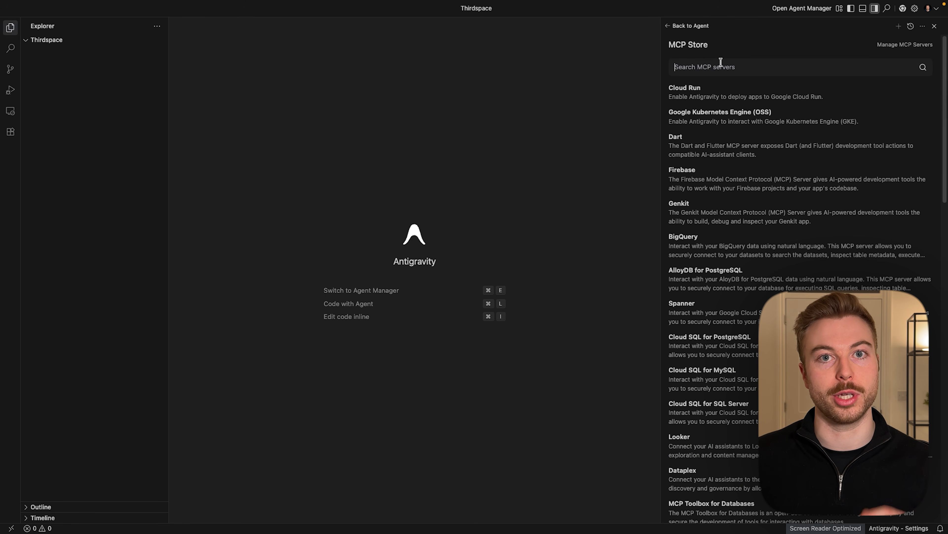
# - Search the MCP store for "stitch" and start installing the Stitch MCP server
pyautogui.click(720, 62)
pyautogui.write('stitch')
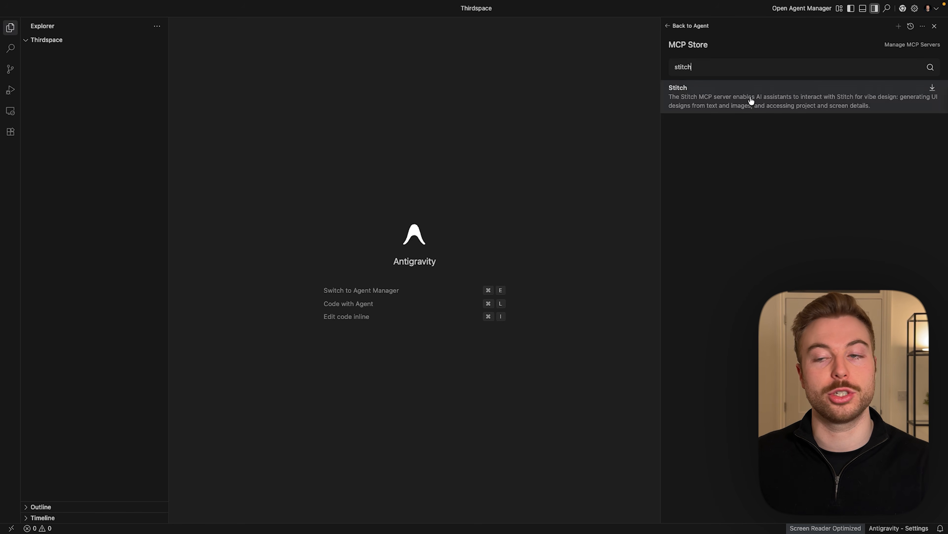
pyautogui.click(751, 100)
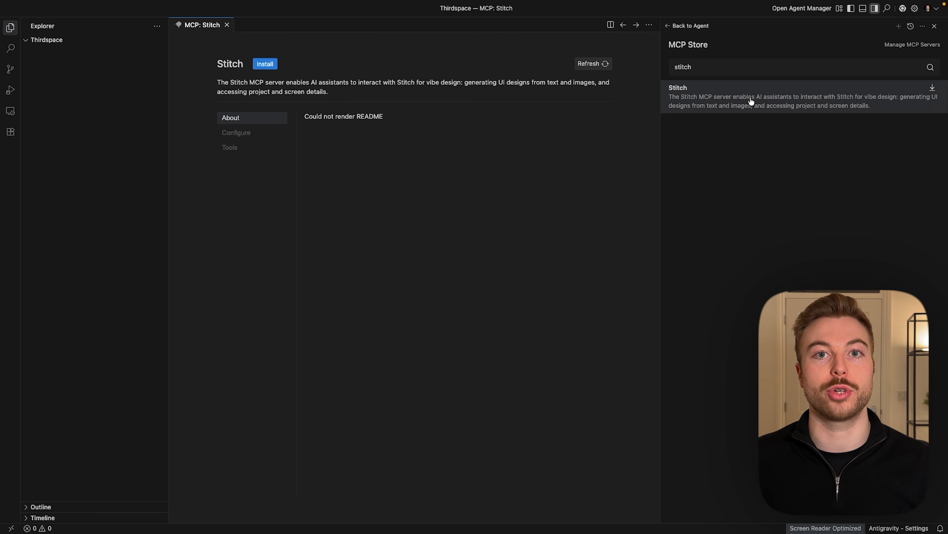
pyautogui.click(272, 66)
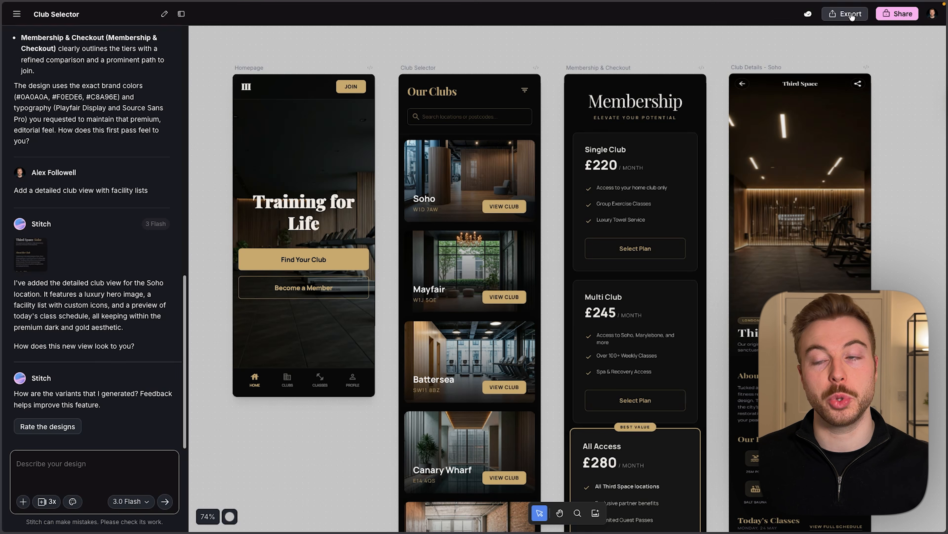
# - Switch to Stitch, choose MCP as the project's export format and open the MCP client setup
pyautogui.click(890, 18)
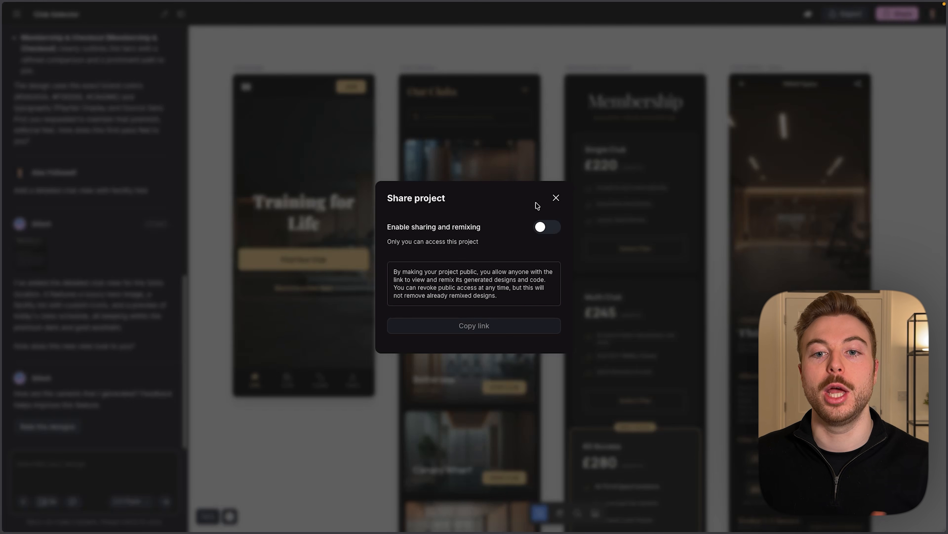
pyautogui.click(556, 198)
pyautogui.click(850, 16)
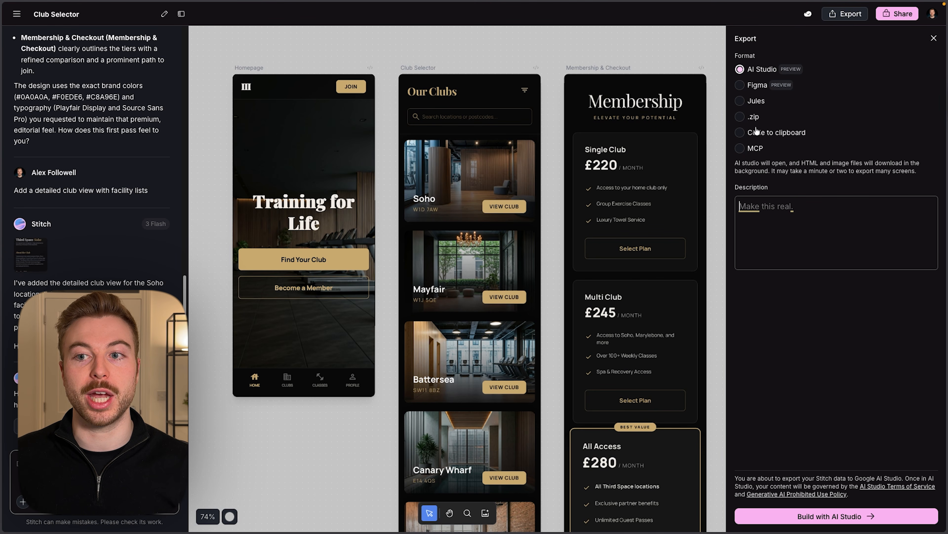
pyautogui.click(741, 119)
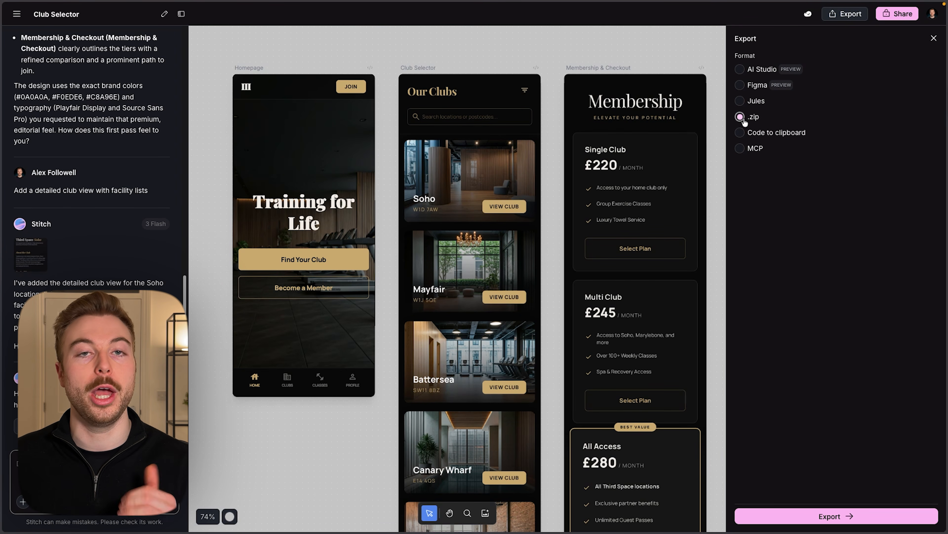
pyautogui.click(748, 150)
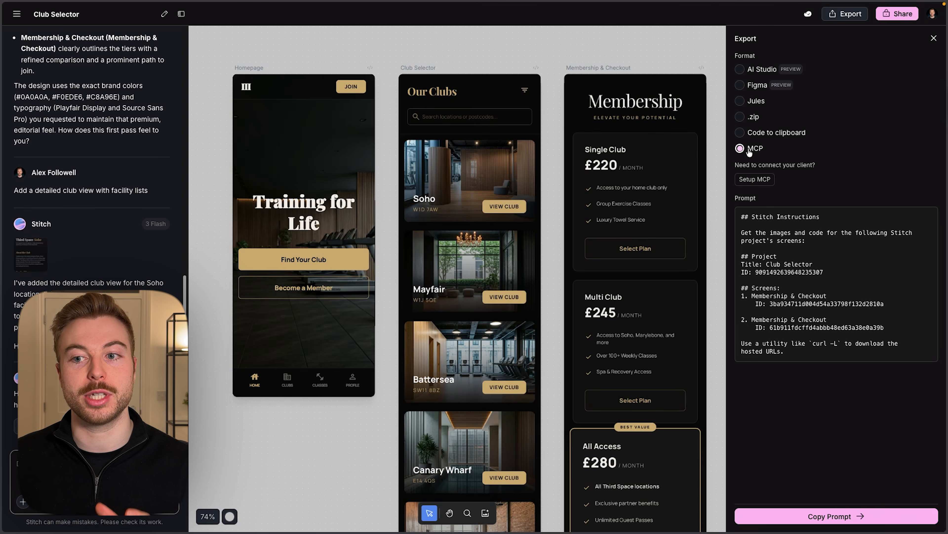
pyautogui.click(758, 180)
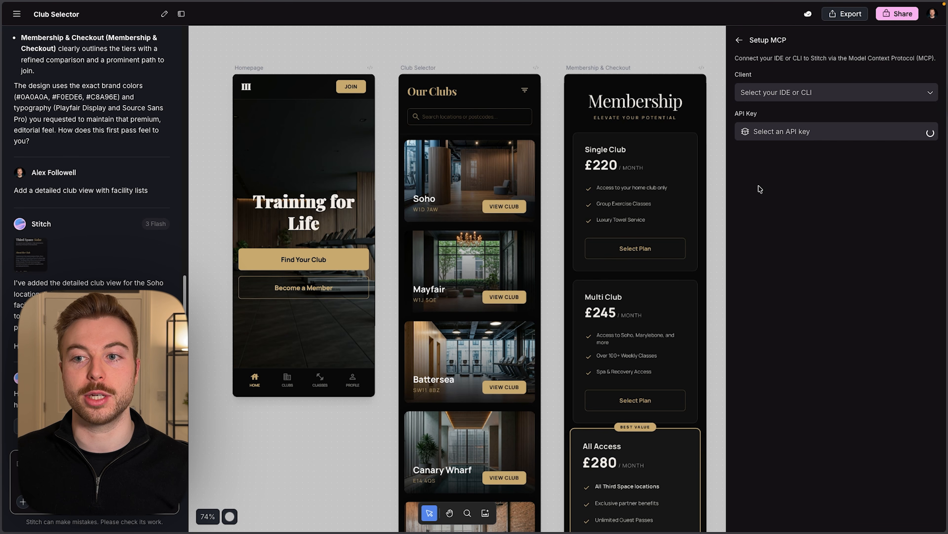
# - Select Antigravity as the MCP client and create an API key for it
pyautogui.click(781, 95)
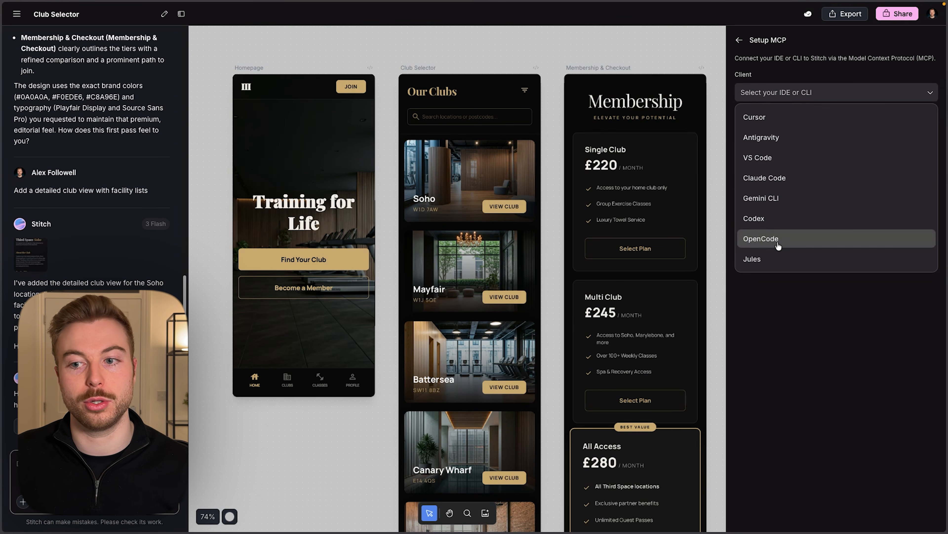
pyautogui.click(784, 139)
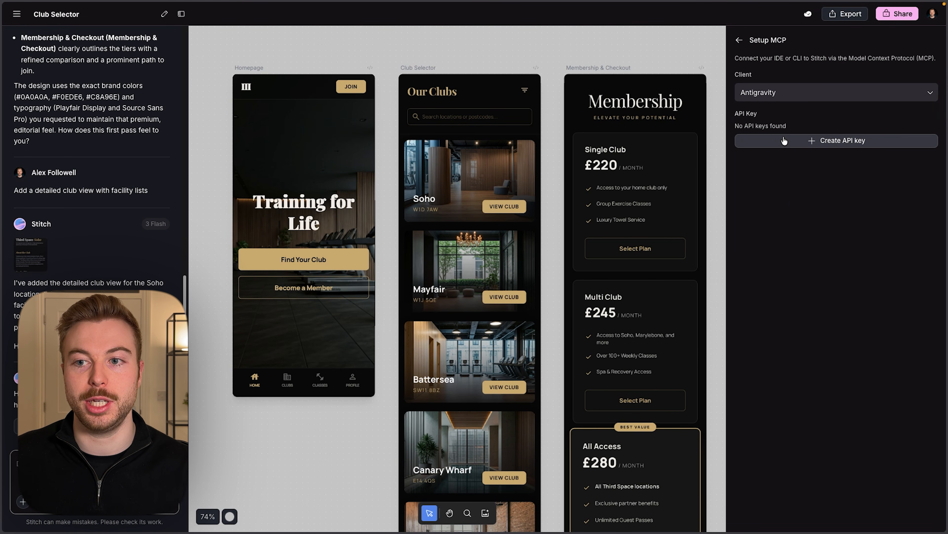
pyautogui.click(784, 141)
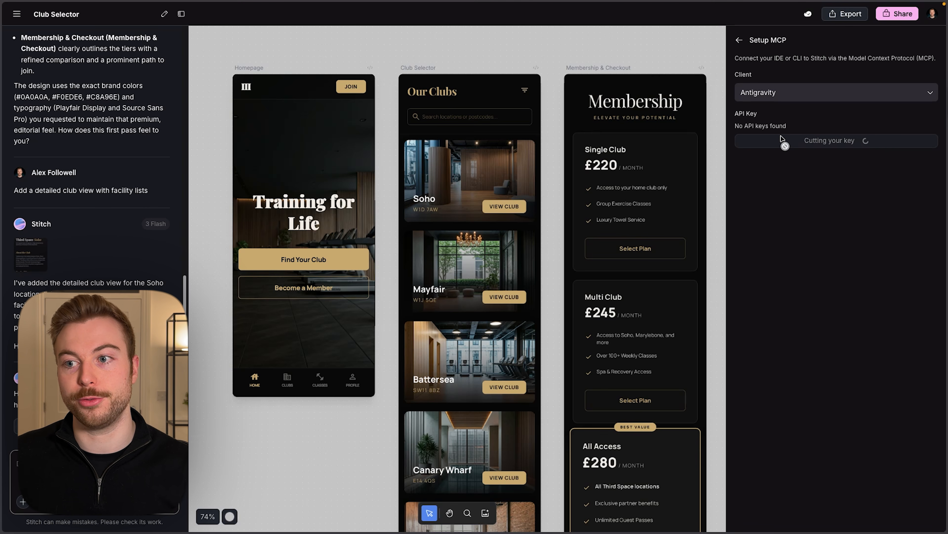
# - Copy the MCP configuration from Stitch into Antigravity's Stitch API Key field, trim it to the API key alone and save
pyautogui.click(927, 171)
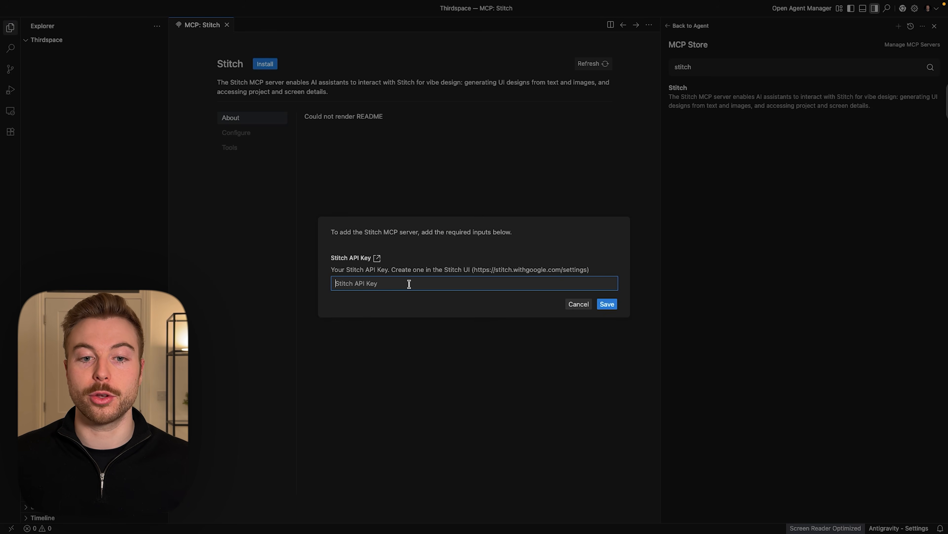
pyautogui.press('super+v')
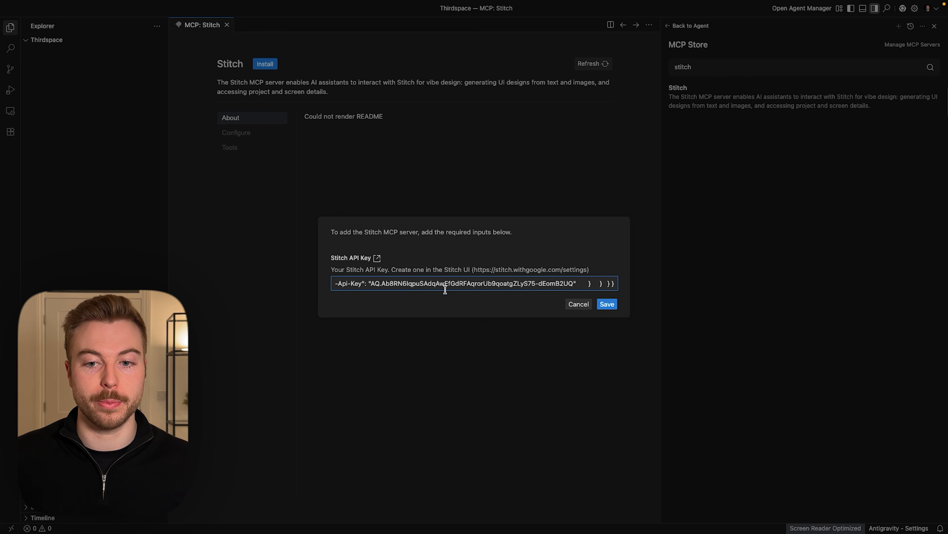
pyautogui.moveTo(410, 282); pyautogui.dragTo(363, 280)
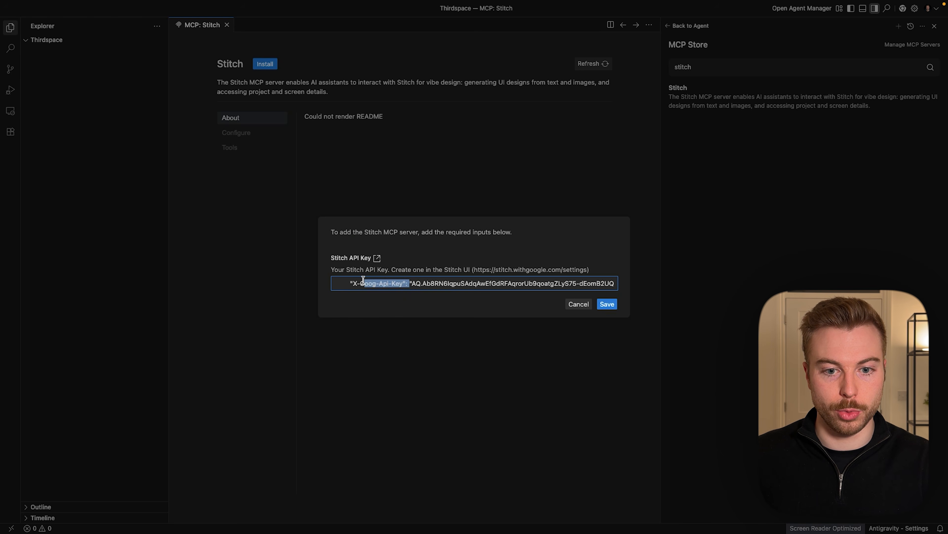
pyautogui.press('BackSpace')
pyautogui.press('BackSpace')
pyautogui.press('BackSpace')
pyautogui.click(414, 283)
pyautogui.press('BackSpace')
pyautogui.press('BackSpace')
pyautogui.press('BackSpace')
pyautogui.press('BackSpace')
pyautogui.press('BackSpace')
pyautogui.press('BackSpace')
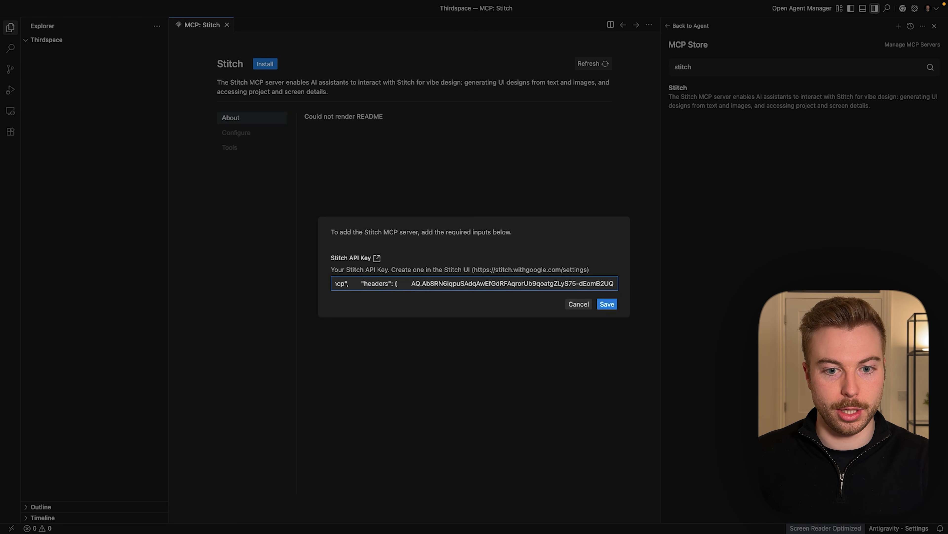
pyautogui.press('super+BackSpace')
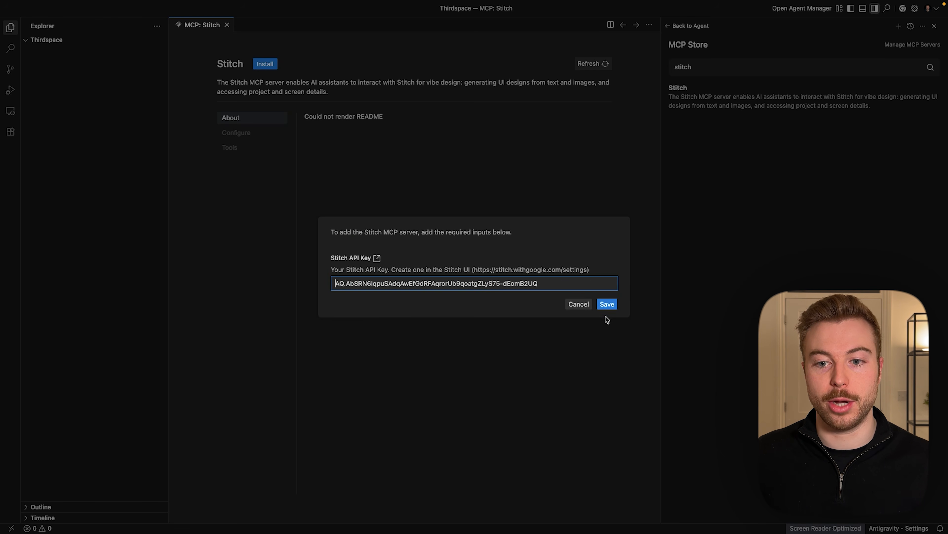
pyautogui.click(610, 305)
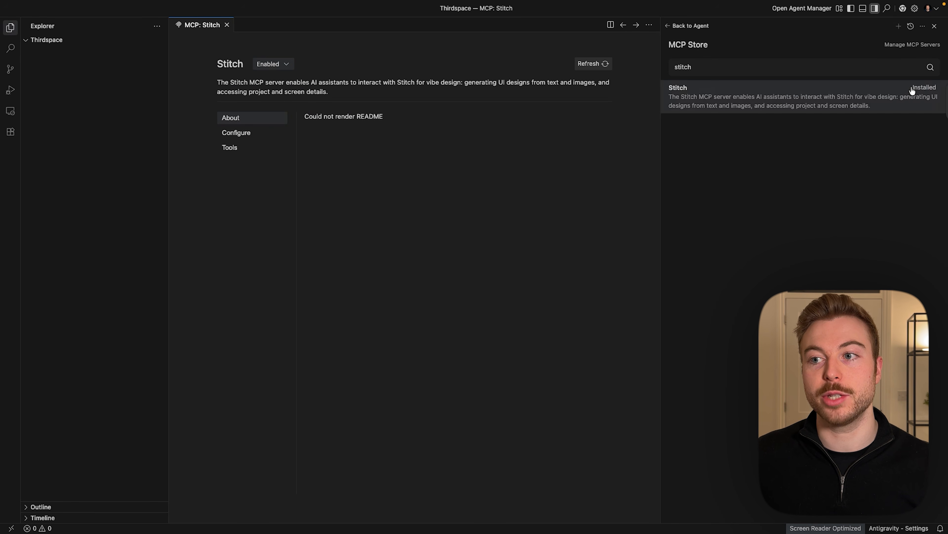
# - Review the installed Stitch MCP server's configuration and tool list, and close its page
pyautogui.click(247, 134)
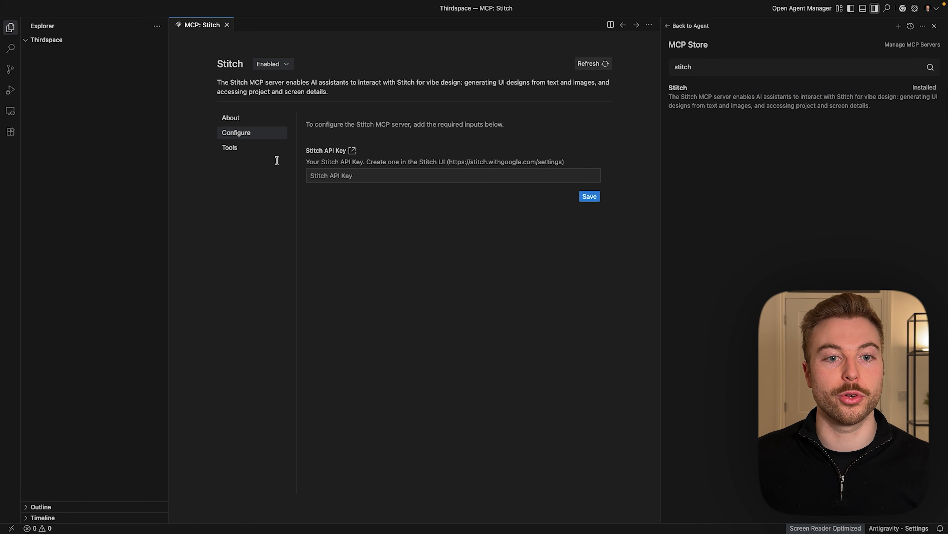
pyautogui.click(254, 148)
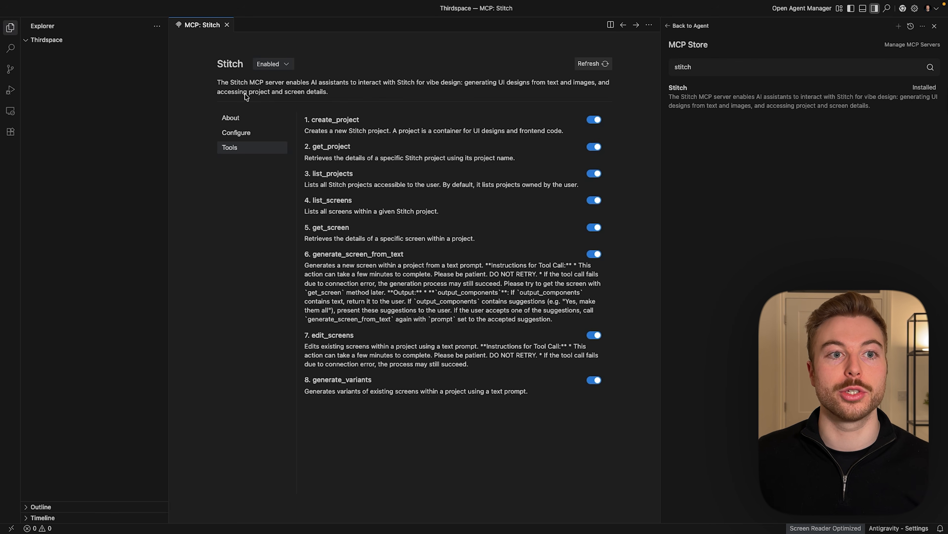
pyautogui.click(227, 25)
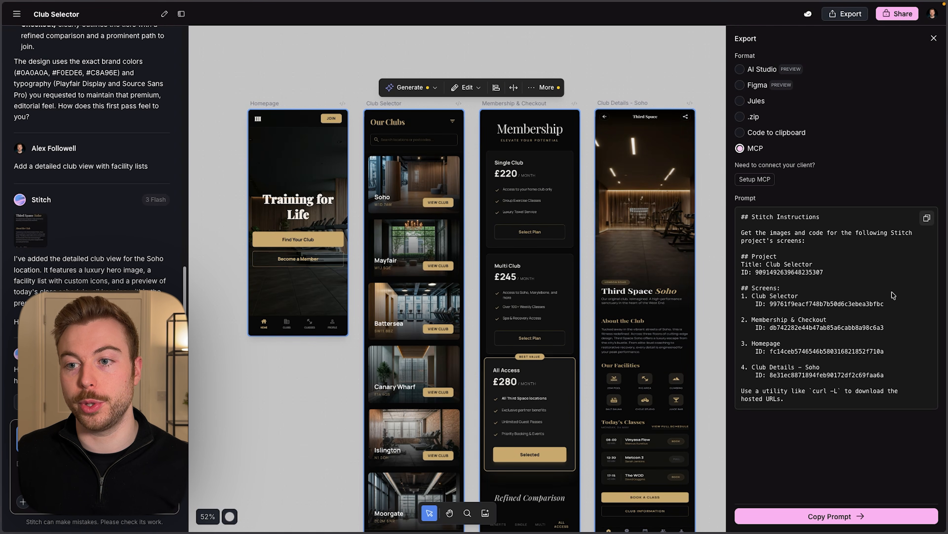
# - Select all four Stitch screens, copy their MCP export prompt and send it to the Antigravity agent
pyautogui.moveTo(679, 70); pyautogui.dragTo(272, 158)
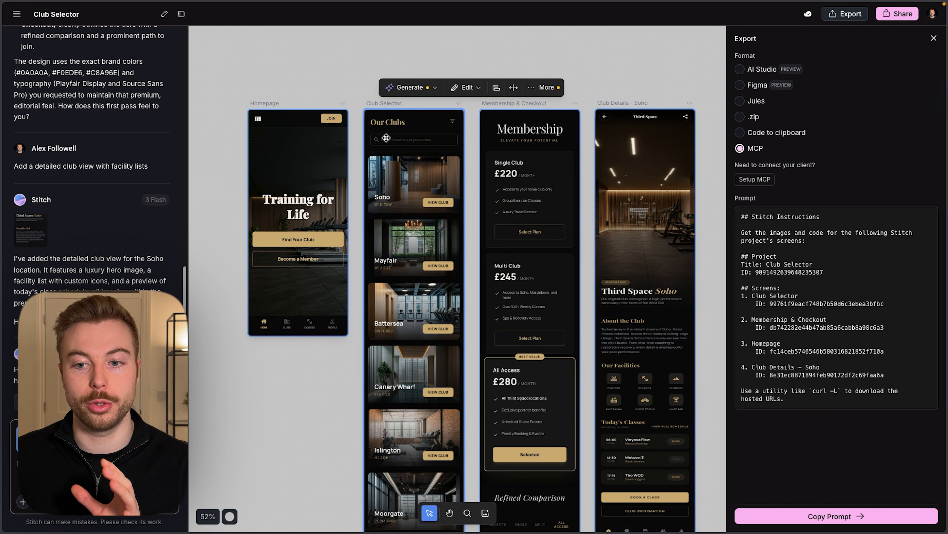
pyautogui.click(926, 218)
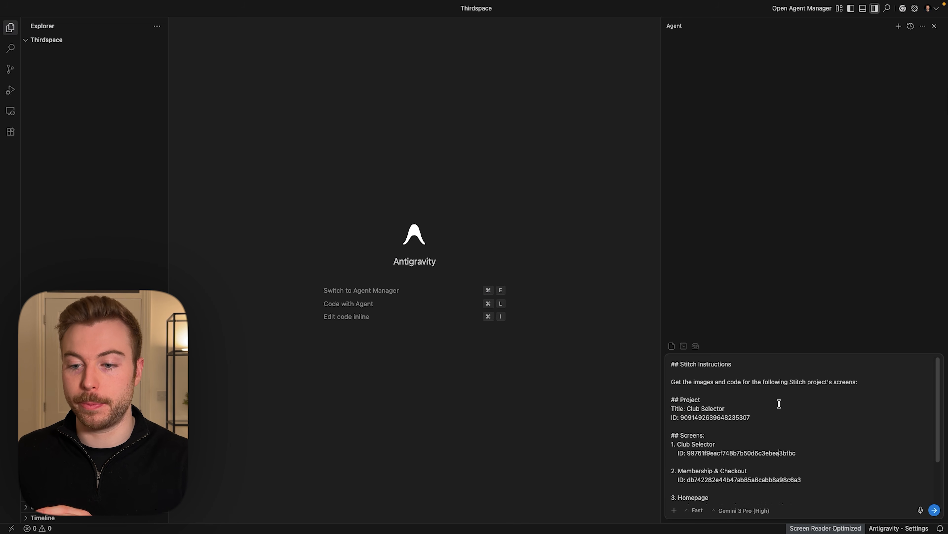
pyautogui.scroll(-3, 779, 403)
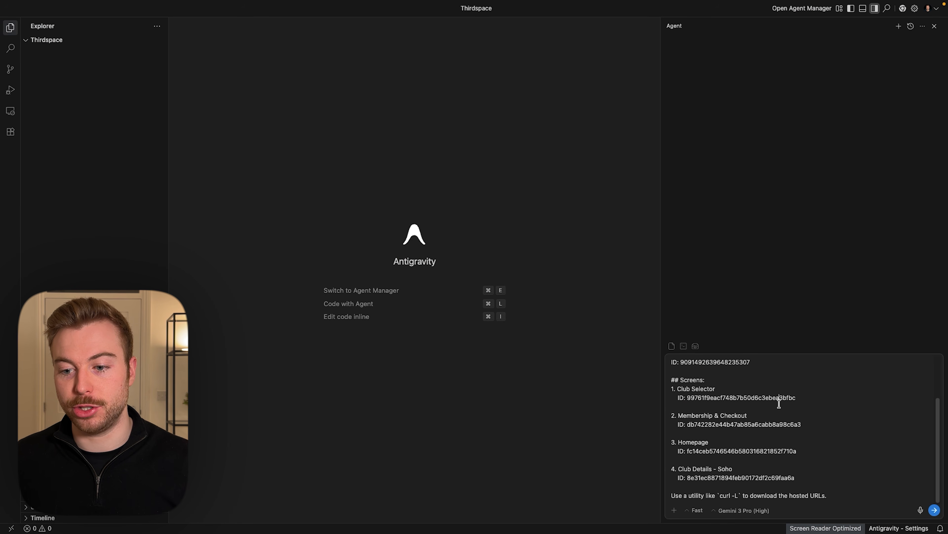
pyautogui.press('Return')
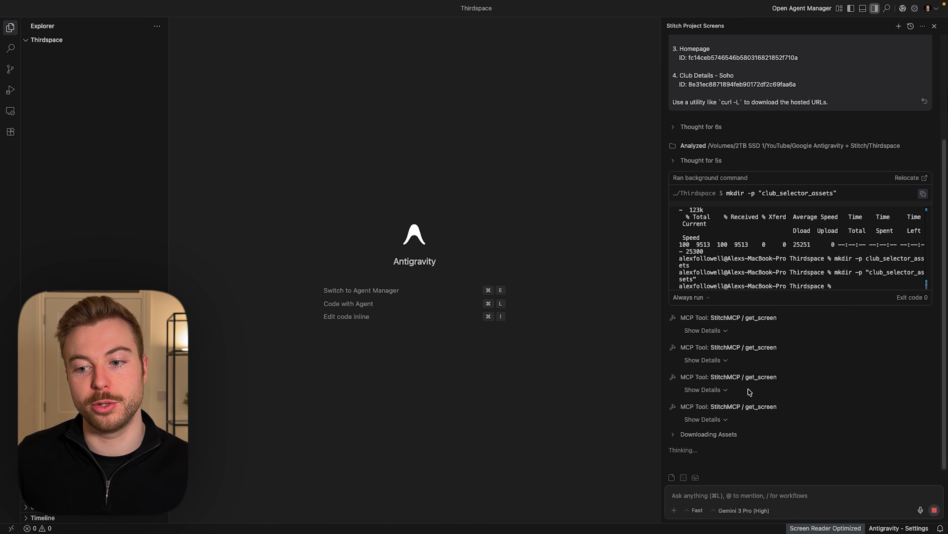
# - Inspect the last get_screen call's details and browse the downloaded screen images and HTML files in club_selector_assets
pyautogui.click(706, 422)
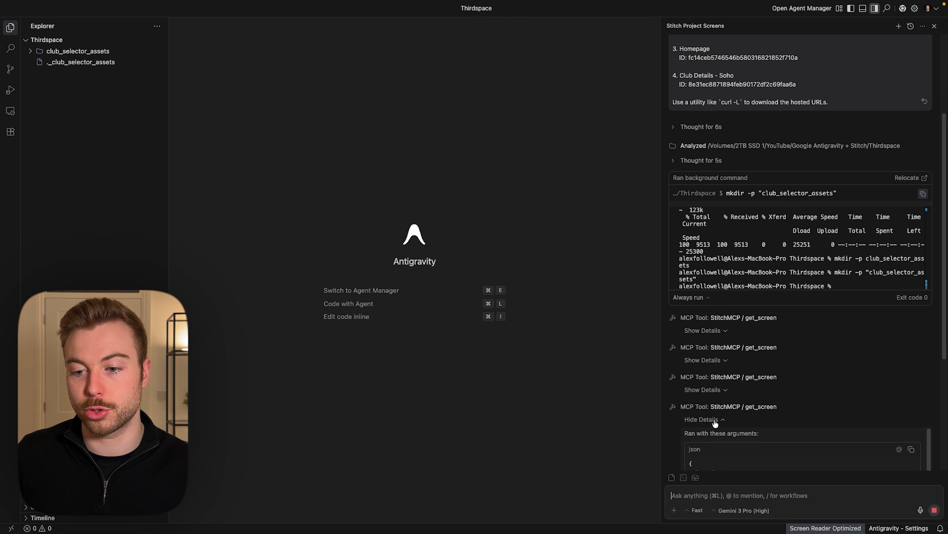
pyautogui.click(715, 421)
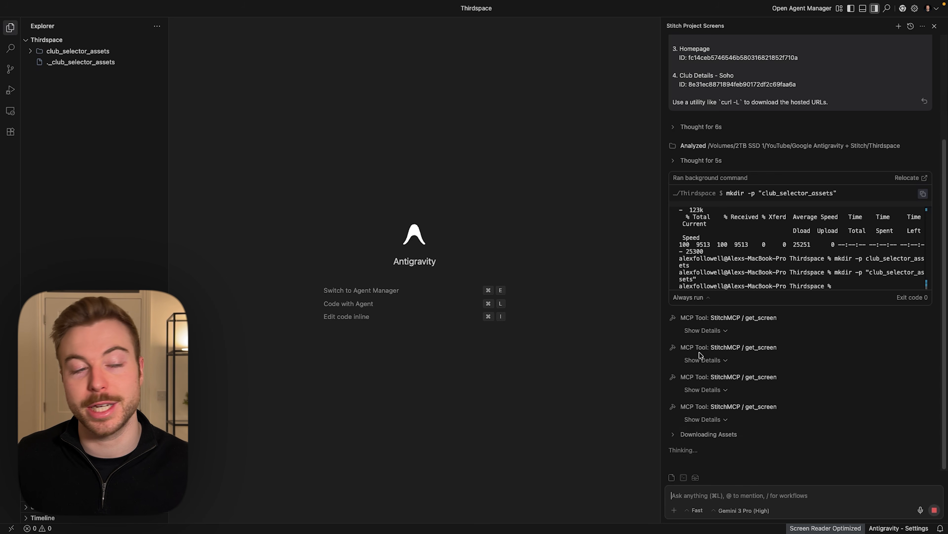
pyautogui.click(56, 51)
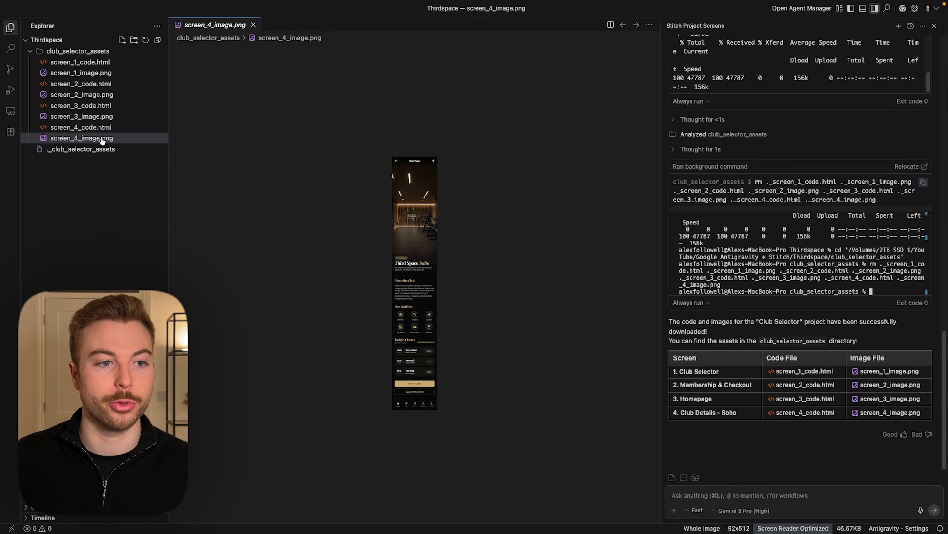
pyautogui.click(80, 116)
pyautogui.click(81, 95)
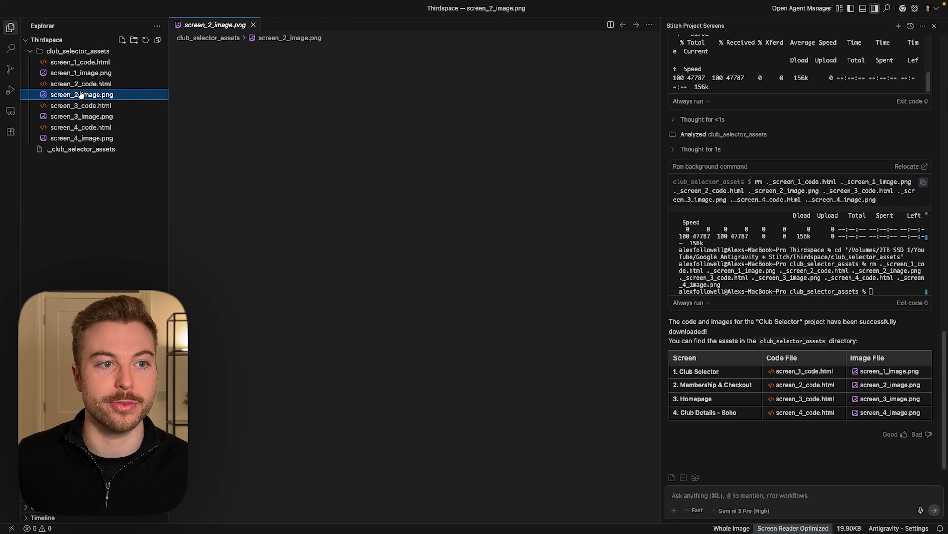
pyautogui.click(79, 73)
pyautogui.click(80, 63)
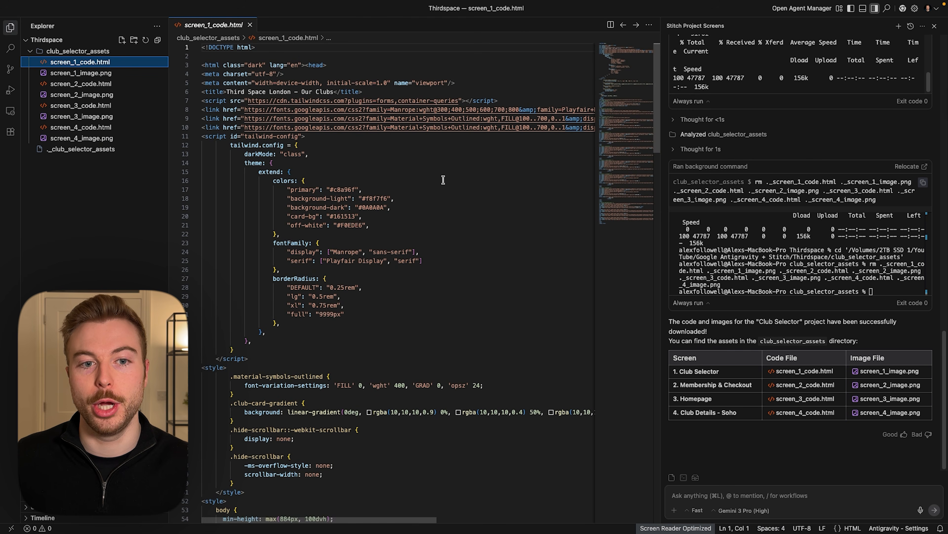
pyautogui.click(71, 85)
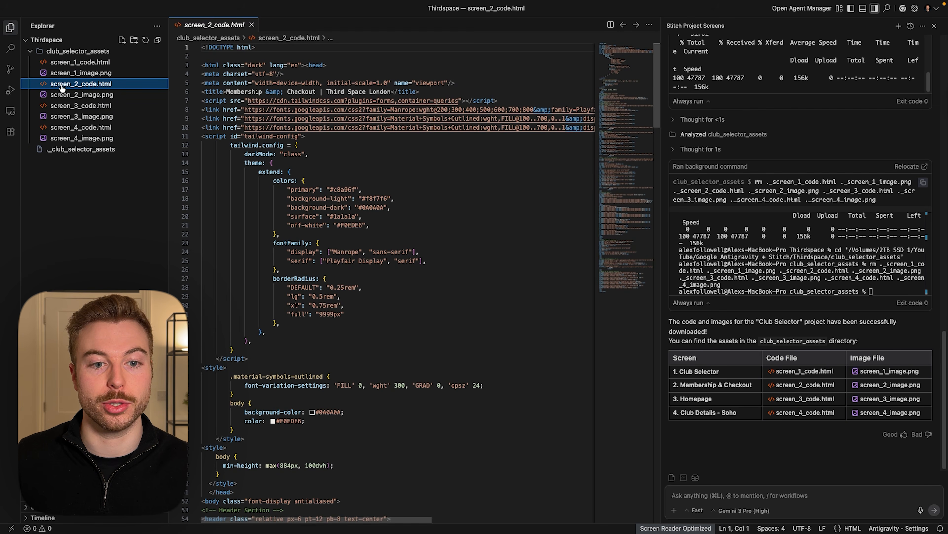
pyautogui.click(77, 106)
pyautogui.click(82, 128)
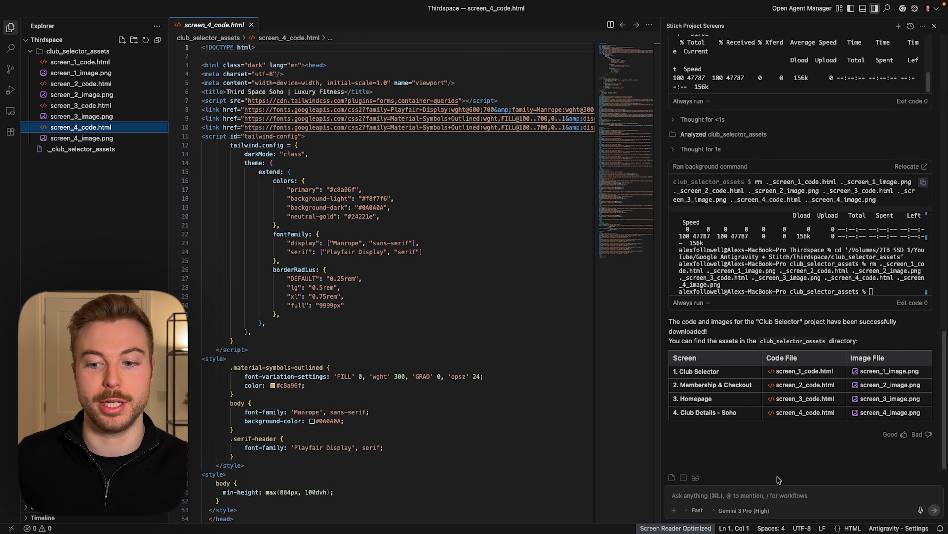
pyautogui.click(789, 500)
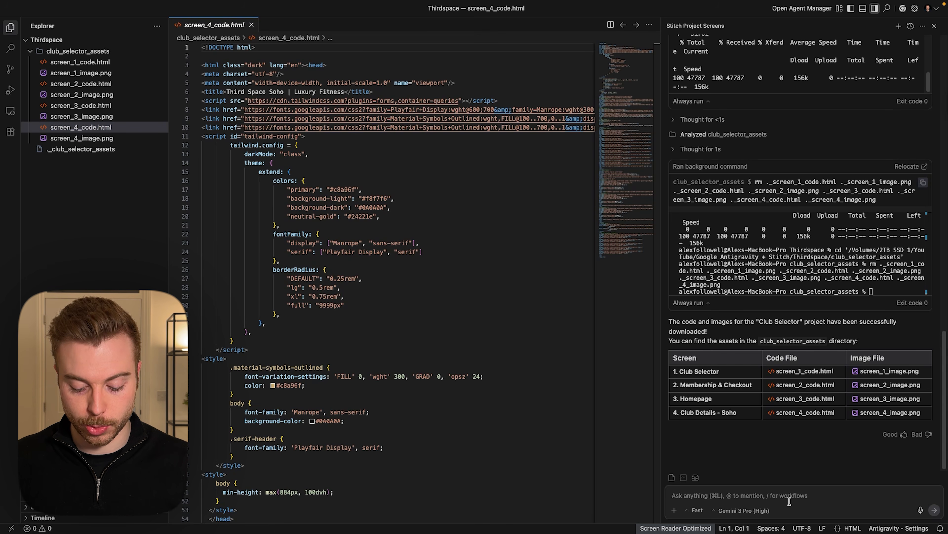
pyautogui.write('please start this on local host')
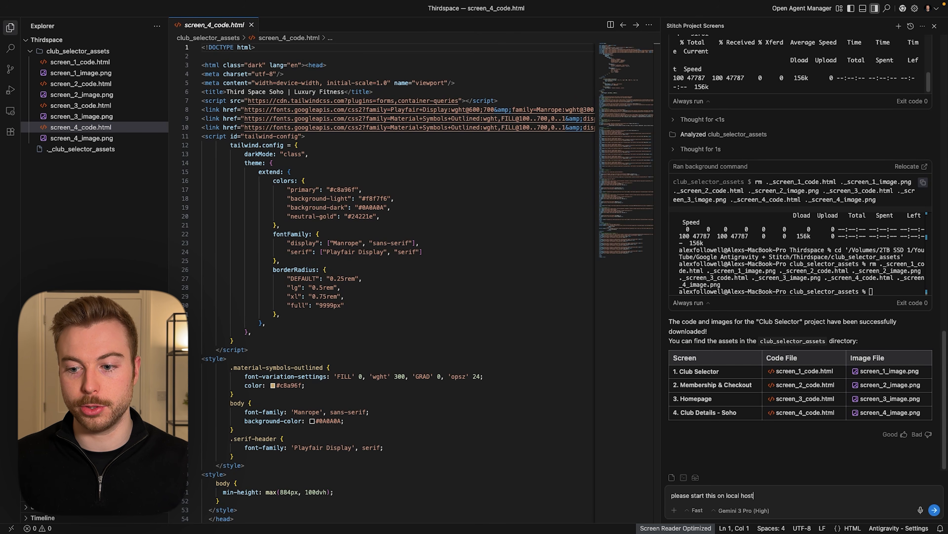
pyautogui.press('Return')
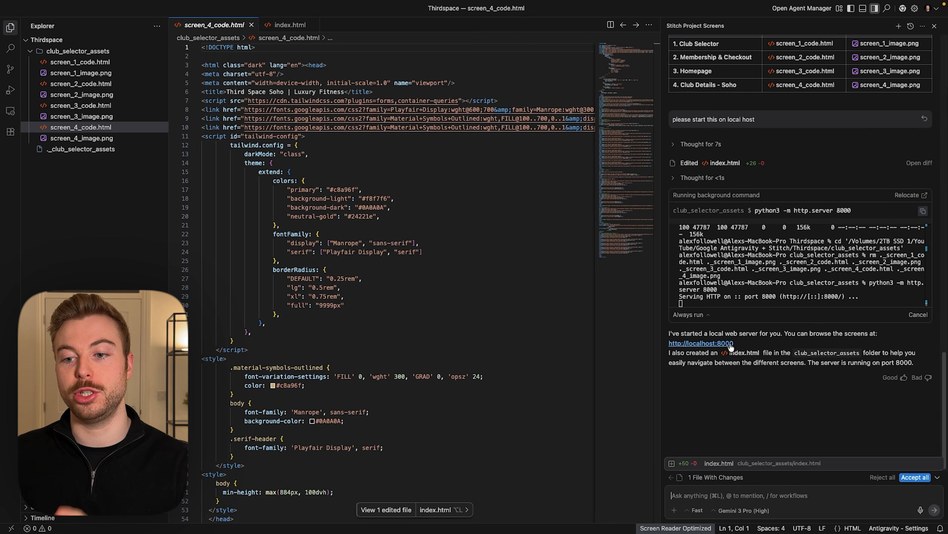
pyautogui.click(709, 344)
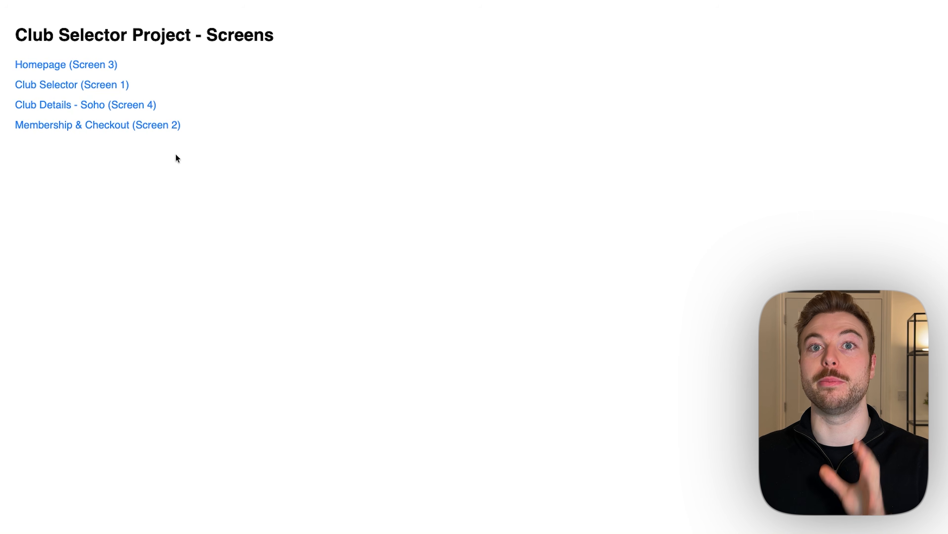
# - Preview the Homepage, Club Selector and Club Details - Soho pages of the locally served project
pyautogui.click(81, 66)
pyautogui.scroll(-15, 440, 313)
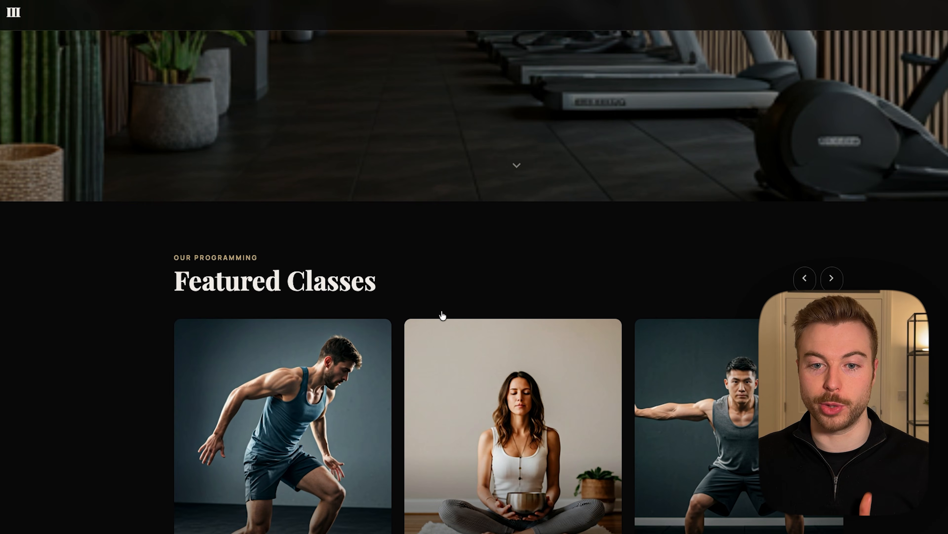
pyautogui.hotkey('alt', 'Left')
pyautogui.click(77, 85)
pyautogui.scroll(-8, 369, 185)
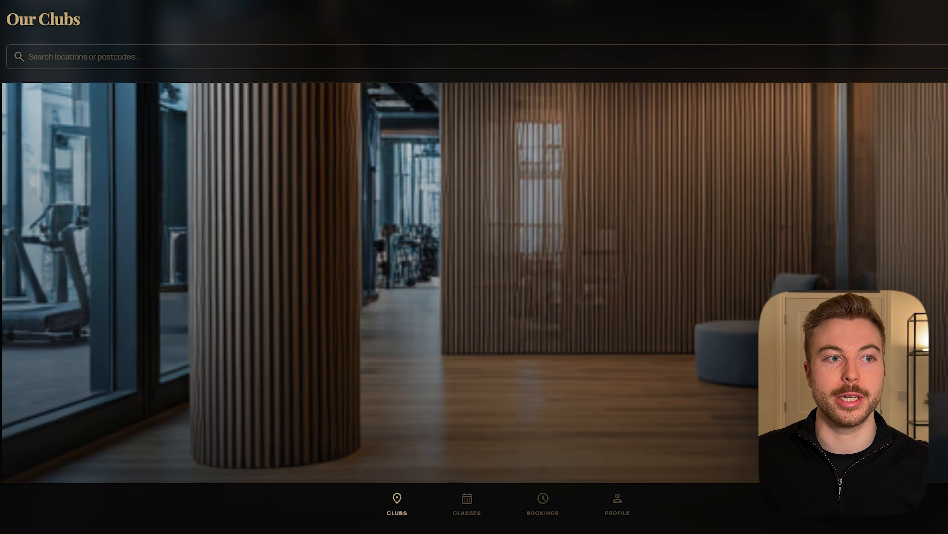
pyautogui.hotkey('alt', 'Left')
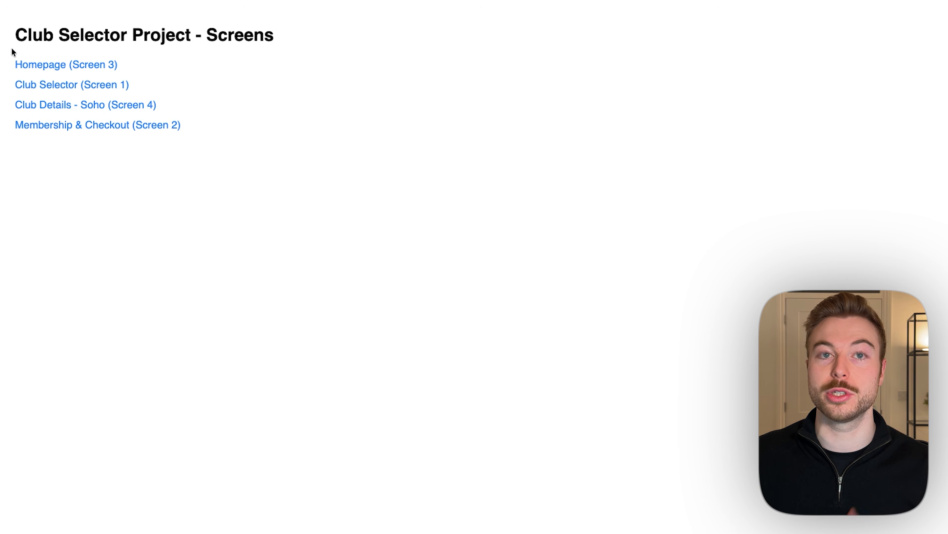
pyautogui.click(72, 107)
pyautogui.scroll(-8, 282, 212)
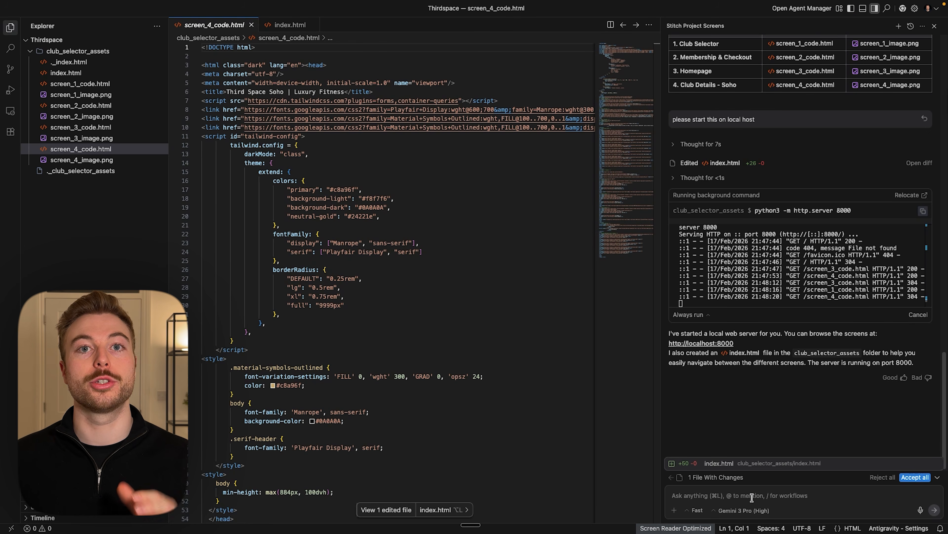
# - Return to Antigravity, dictate a follow-up request to the agent and send it
pyautogui.click(752, 497)
pyautogui.press('fn')
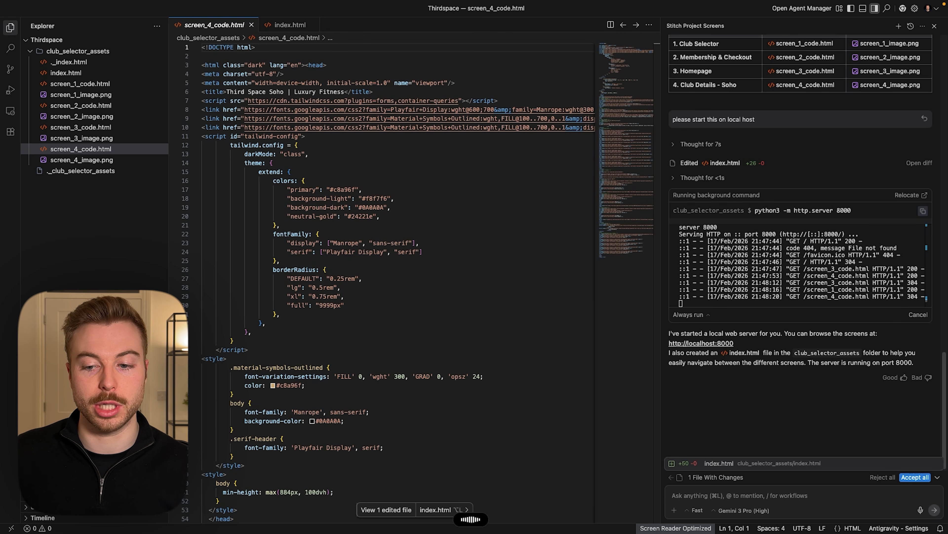
pyautogui.press('Return')
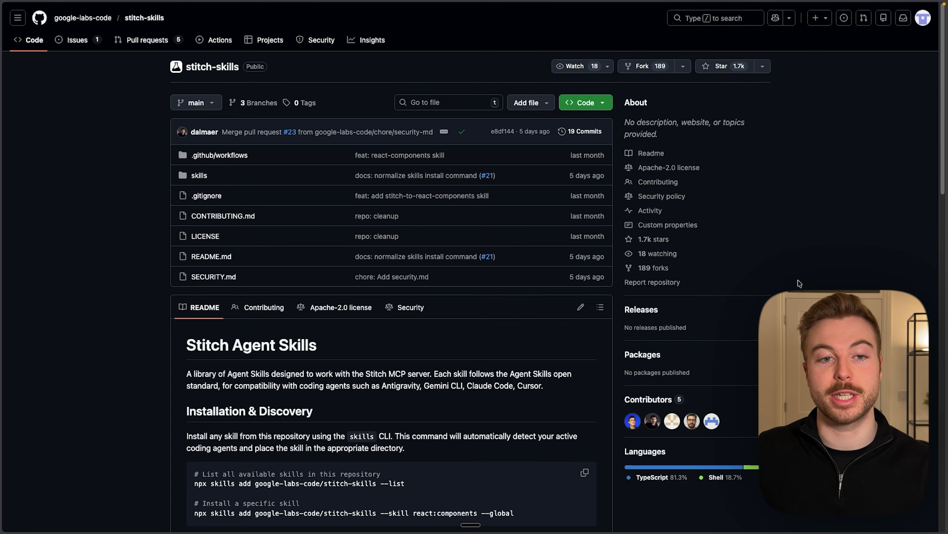
# - Examine the README of GitHub's google-labs-code/stitch-skills repository for the installation commands and available skills
pyautogui.scroll(-7, 798, 283)
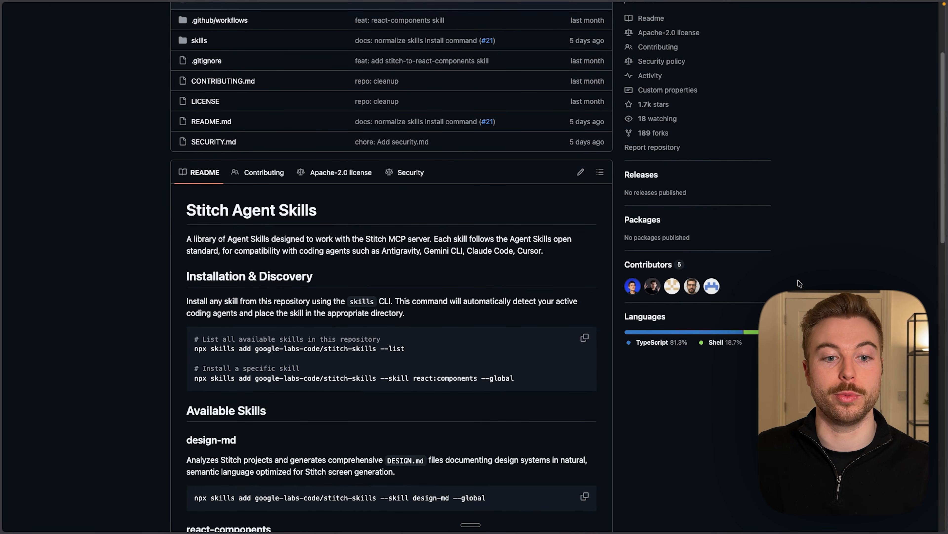
pyautogui.scroll(-1, 133, 201)
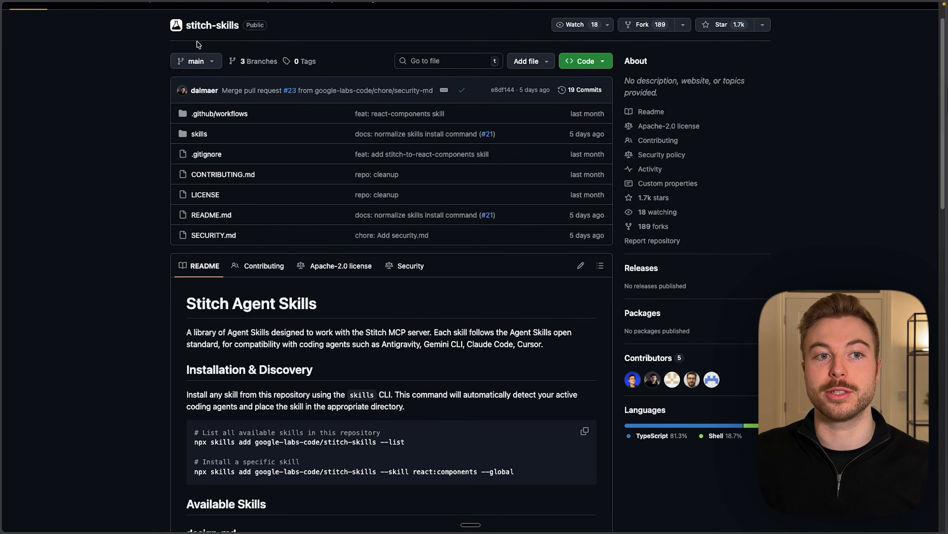
pyautogui.scroll(-1, 154, 240)
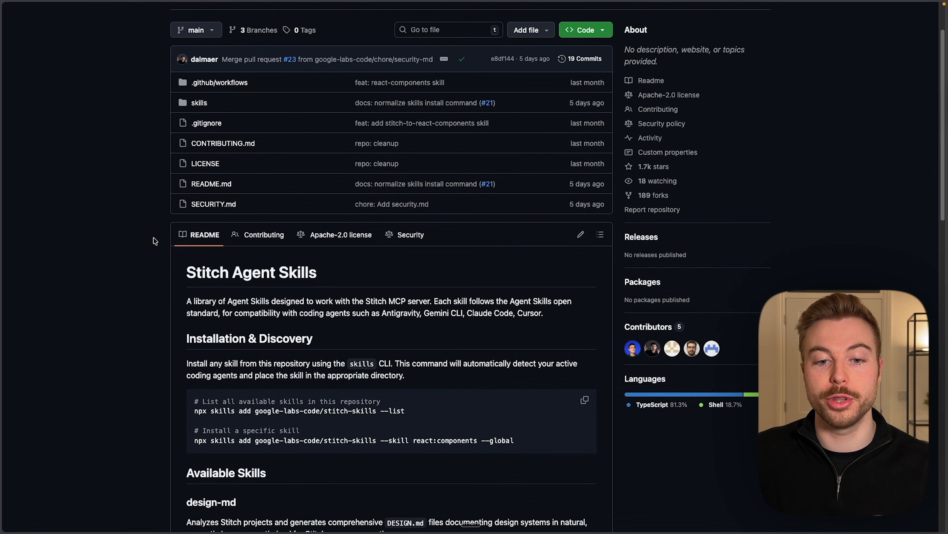
pyautogui.scroll(-5, 155, 241)
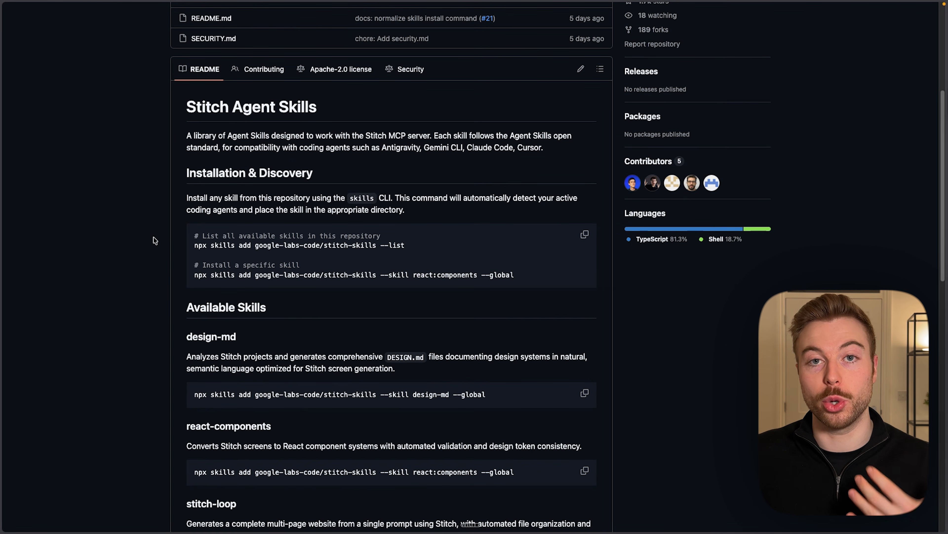
pyautogui.scroll(-1, 155, 241)
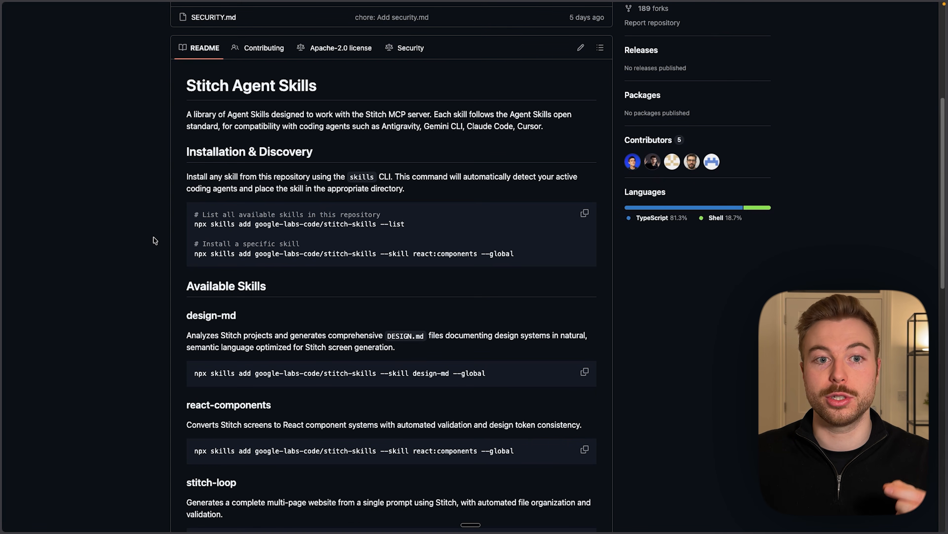
# - Read through the README's available skills, from design-md and react-components to remotion and shadcn-ui, plus the repository structure and new-skill guidelines
pyautogui.scroll(-1, 155, 240)
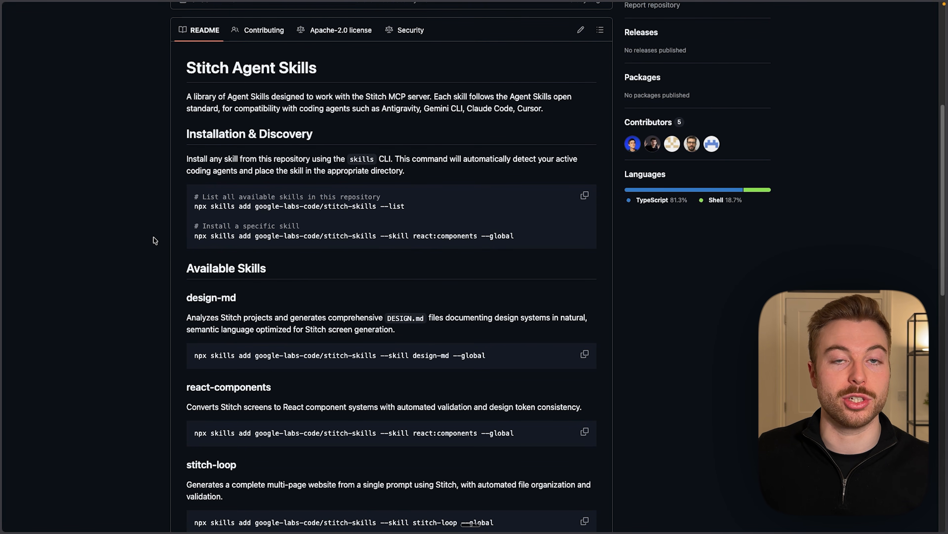
pyautogui.scroll(-4, 154, 240)
pyautogui.scroll(-5, 154, 241)
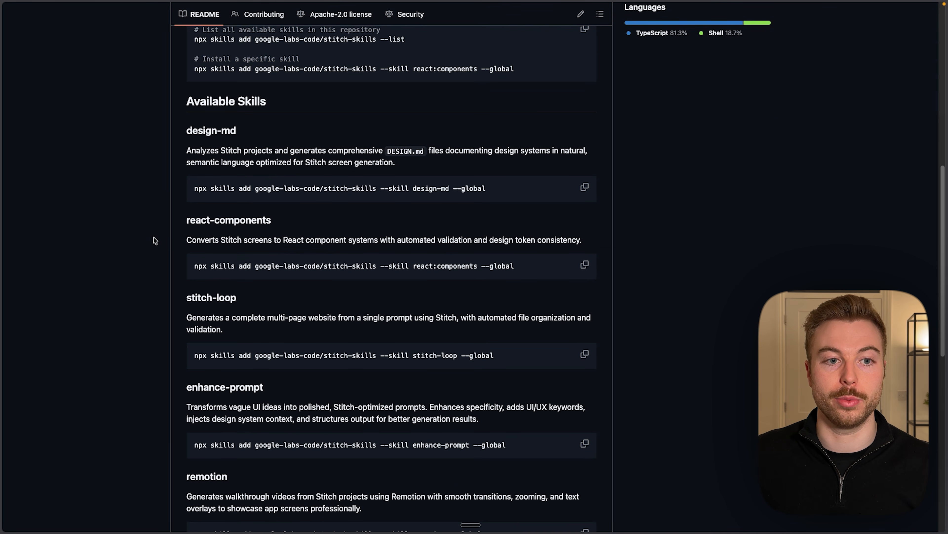
pyautogui.moveTo(272, 220); pyautogui.dragTo(201, 224)
pyautogui.click(202, 224)
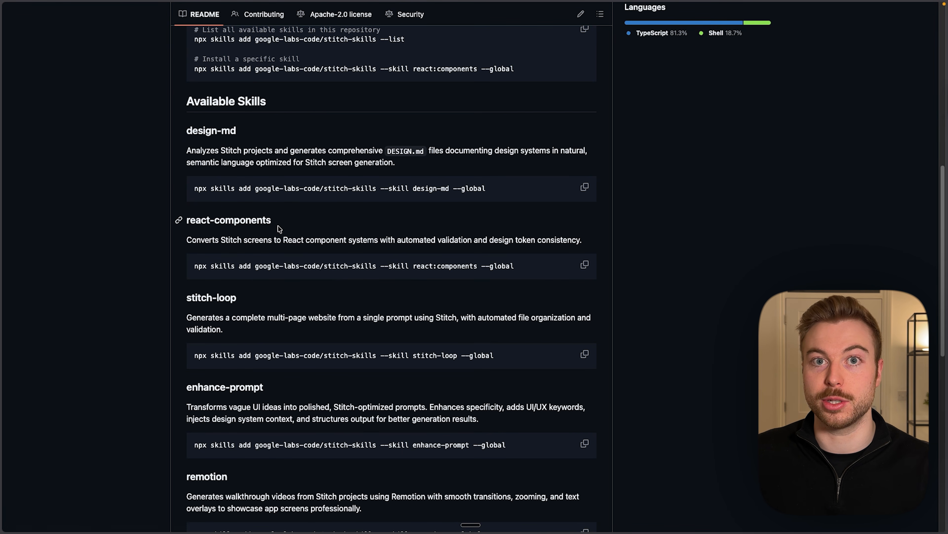
pyautogui.scroll(-4, 278, 226)
pyautogui.moveTo(249, 215); pyautogui.dragTo(187, 213)
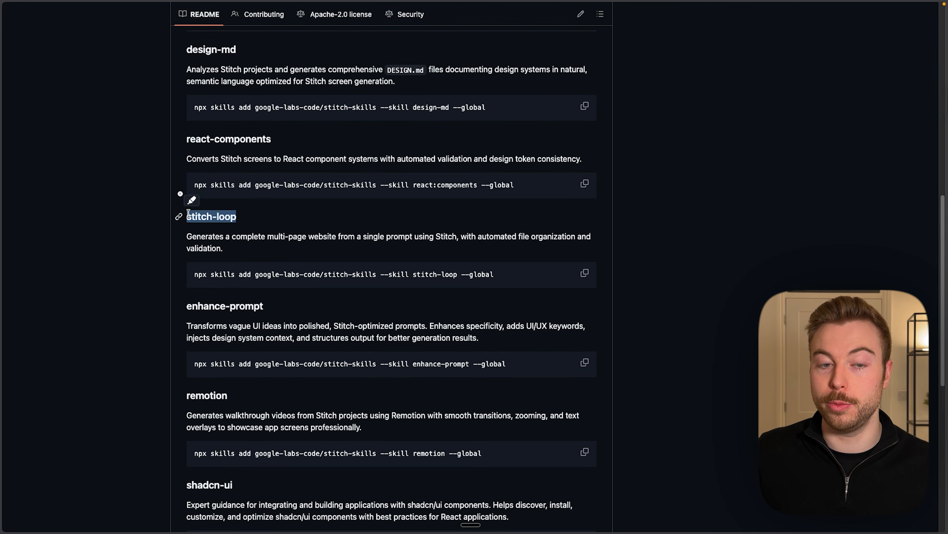
pyautogui.moveTo(265, 306); pyautogui.dragTo(192, 305)
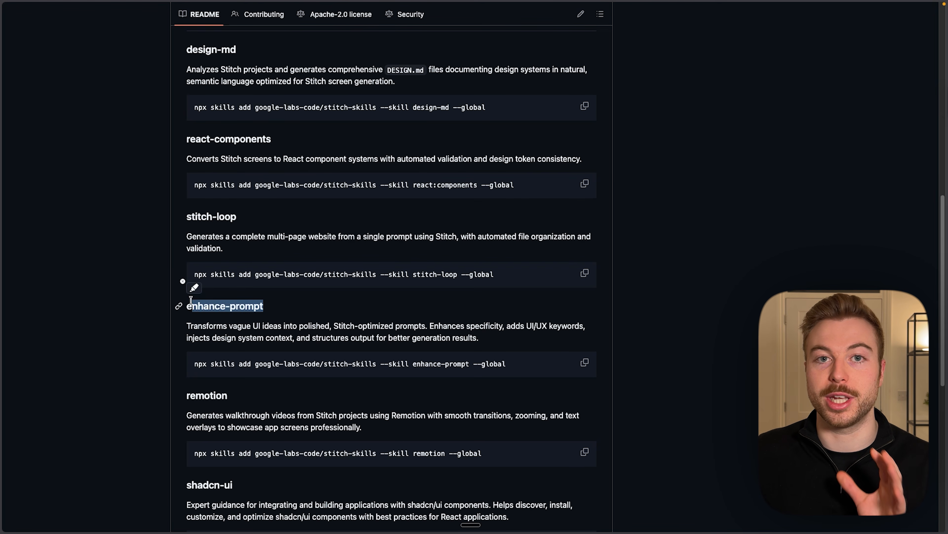
pyautogui.scroll(-7, 192, 301)
pyautogui.scroll(-1, 192, 300)
pyautogui.moveTo(228, 217); pyautogui.dragTo(189, 218)
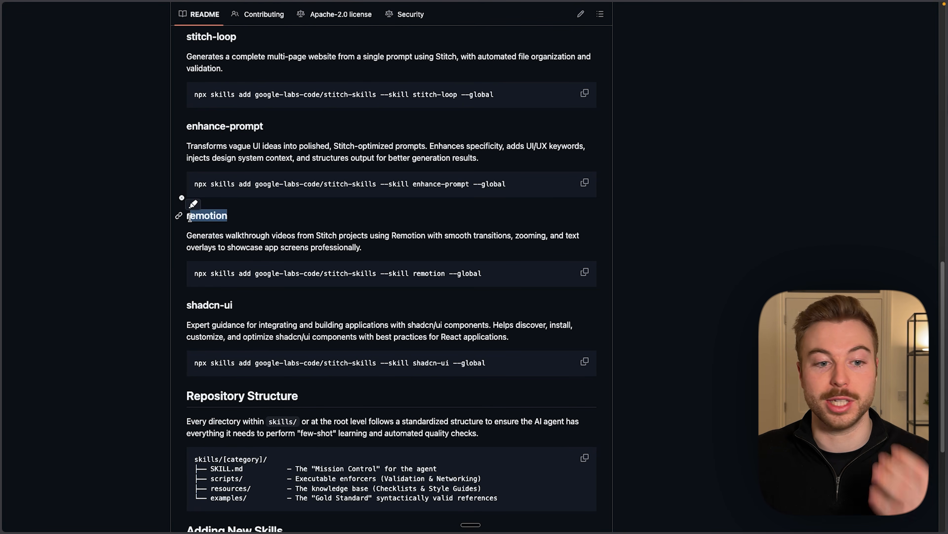
pyautogui.scroll(-1, 211, 290)
pyautogui.scroll(-5, 211, 290)
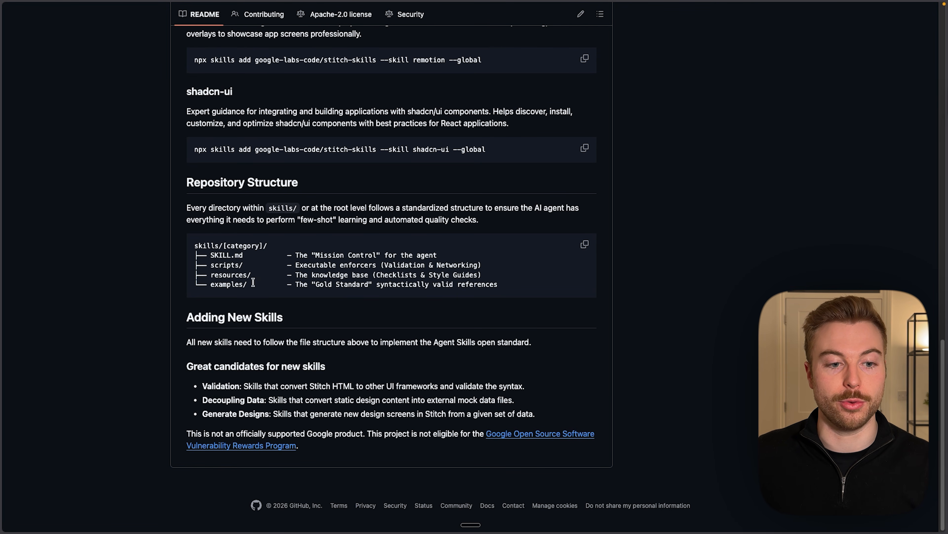
pyautogui.scroll(7, 253, 282)
pyautogui.scroll(20, 254, 282)
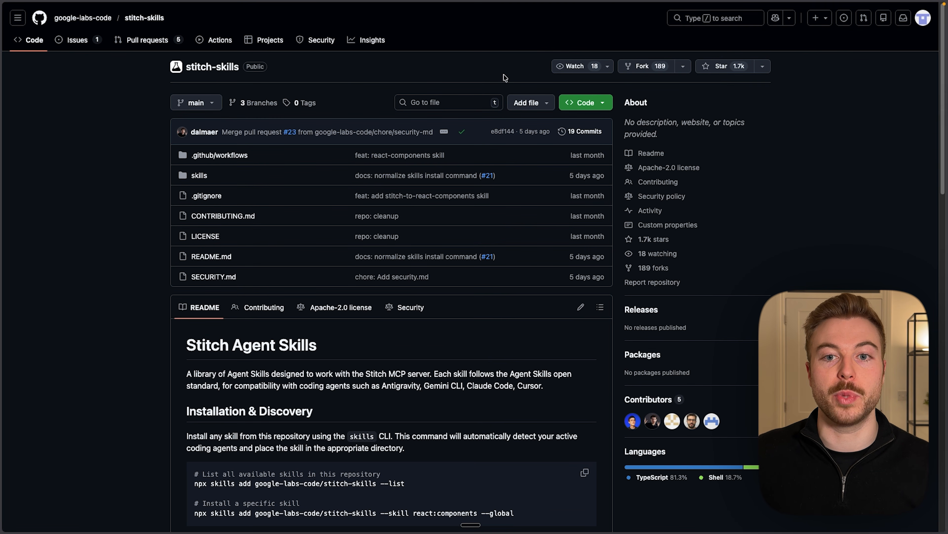
pyautogui.click(581, 106)
pyautogui.click(701, 201)
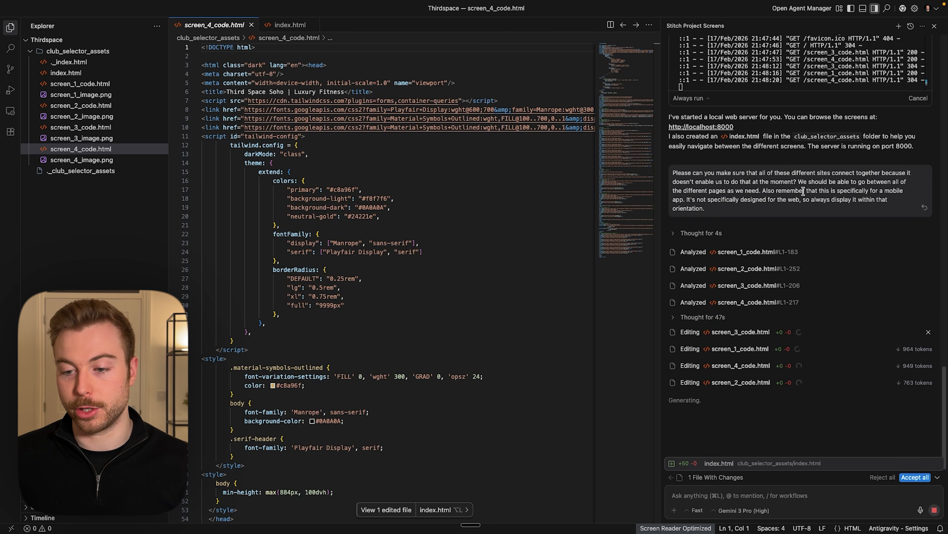
pyautogui.press('fn')
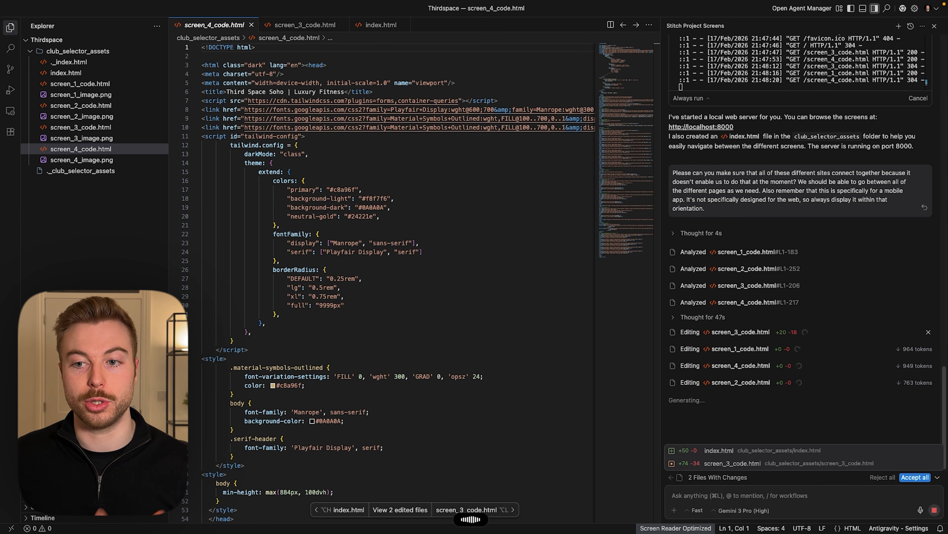
pyautogui.write('https://github.com/google-labs-code/stitch-skills.git')
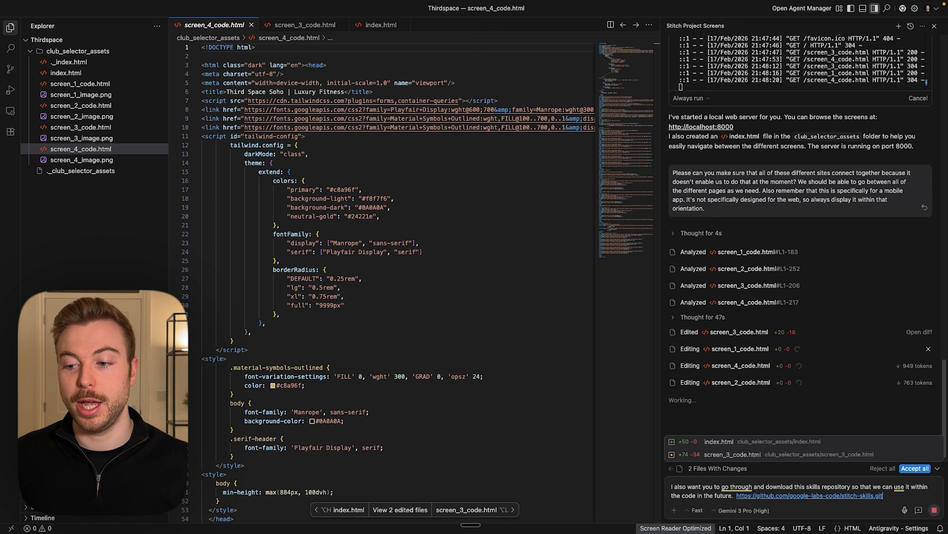
pyautogui.press('Return')
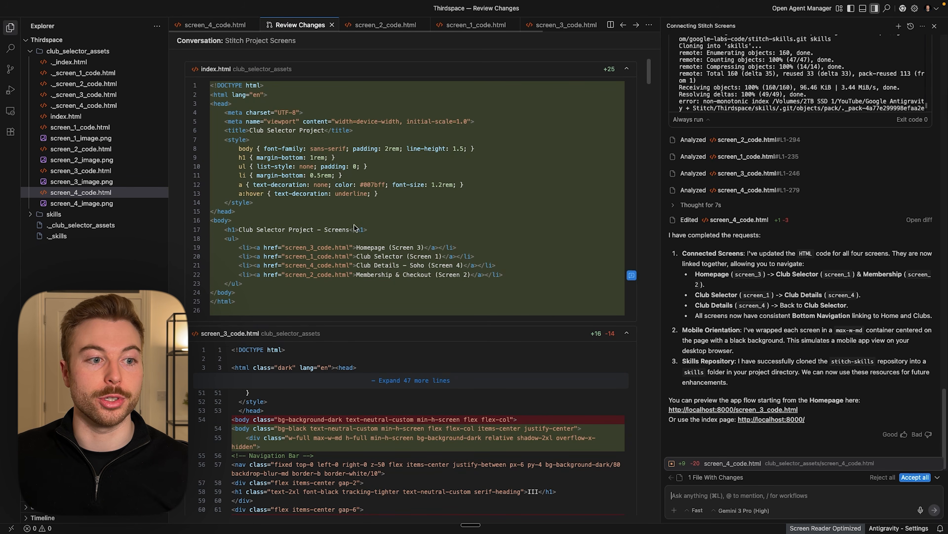
# - Open the ._skills file in the project and review the agent's summary of its completed requests
pyautogui.click(58, 235)
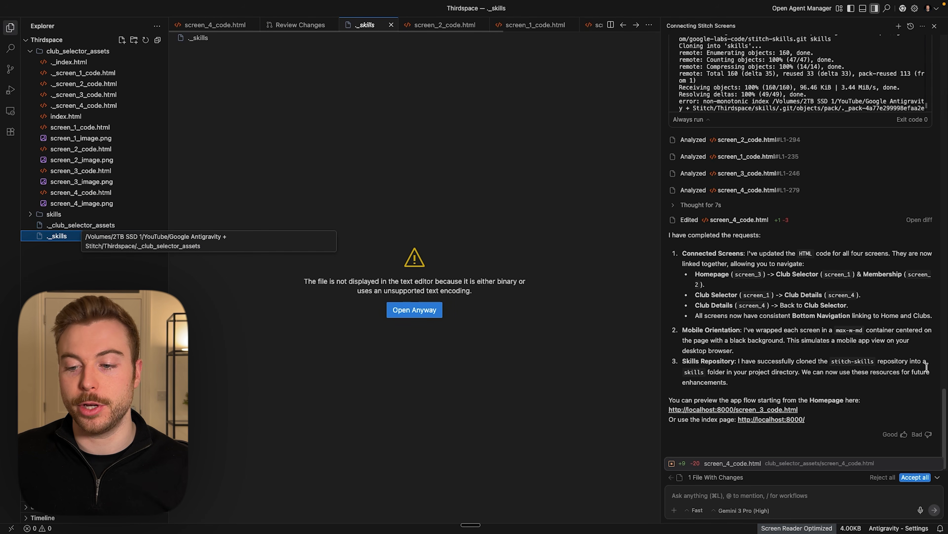
pyautogui.scroll(10, 788, 386)
pyautogui.scroll(-10, 788, 386)
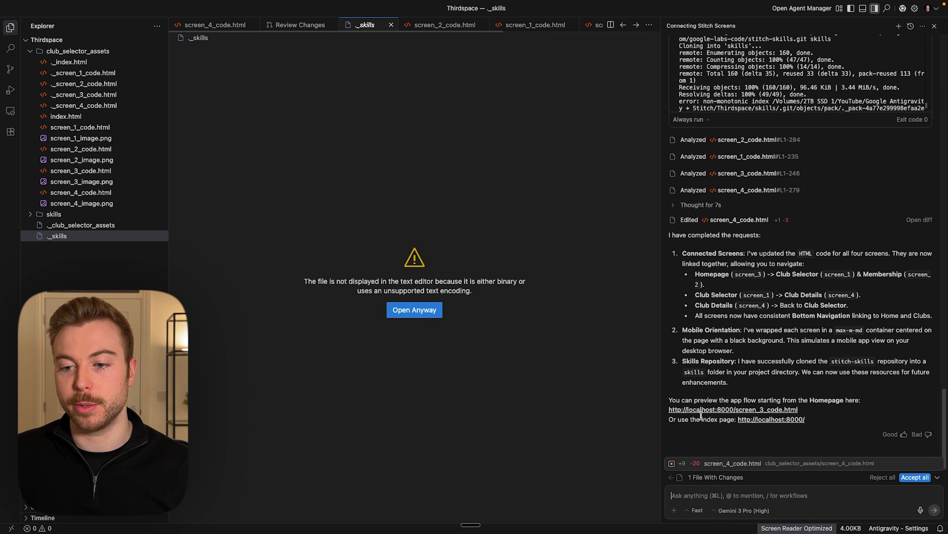
pyautogui.click(723, 409)
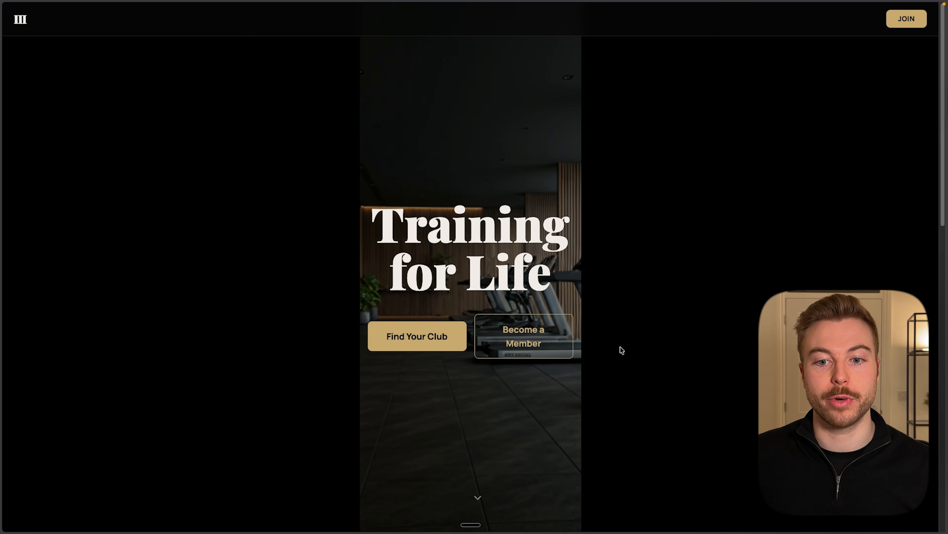
pyautogui.scroll(-15, 510, 301)
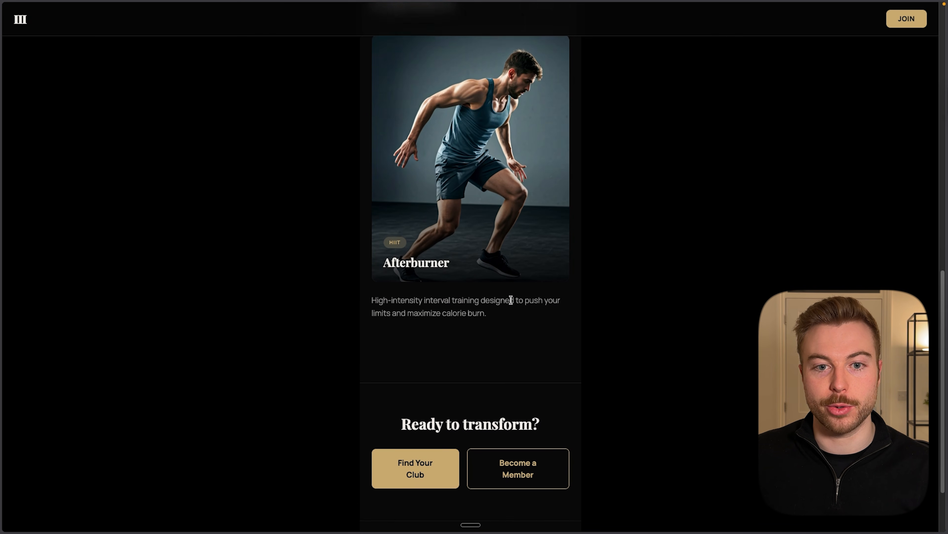
pyautogui.scroll(5, 479, 301)
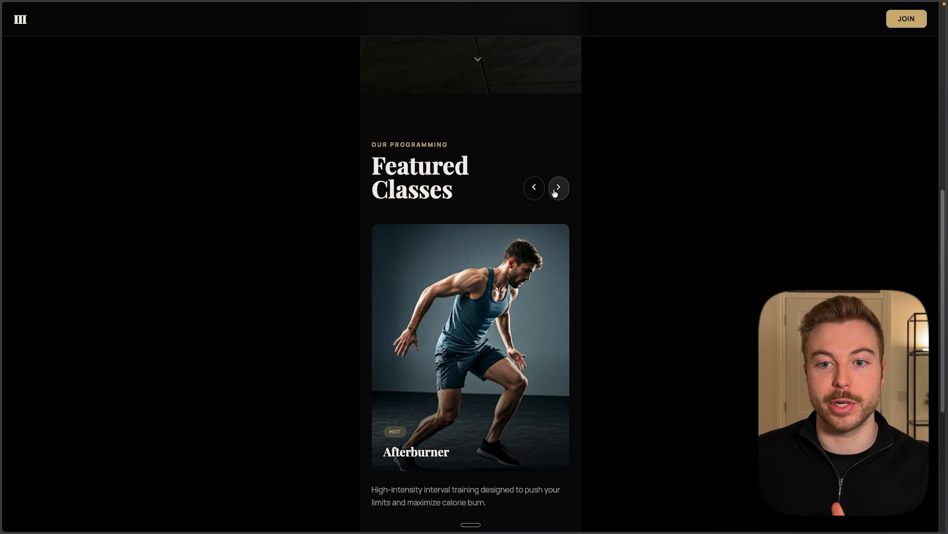
pyautogui.scroll(10, 555, 191)
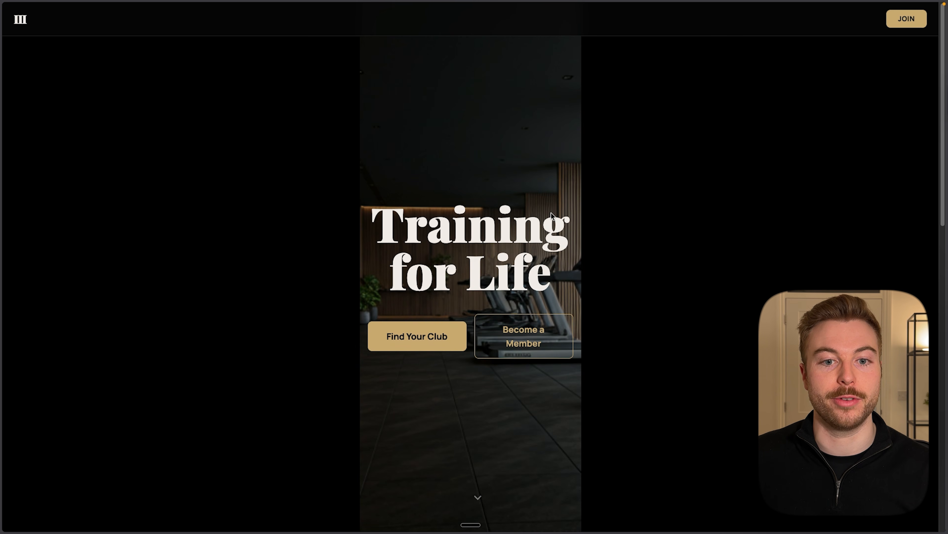
pyautogui.click(420, 337)
pyautogui.scroll(-10, 415, 328)
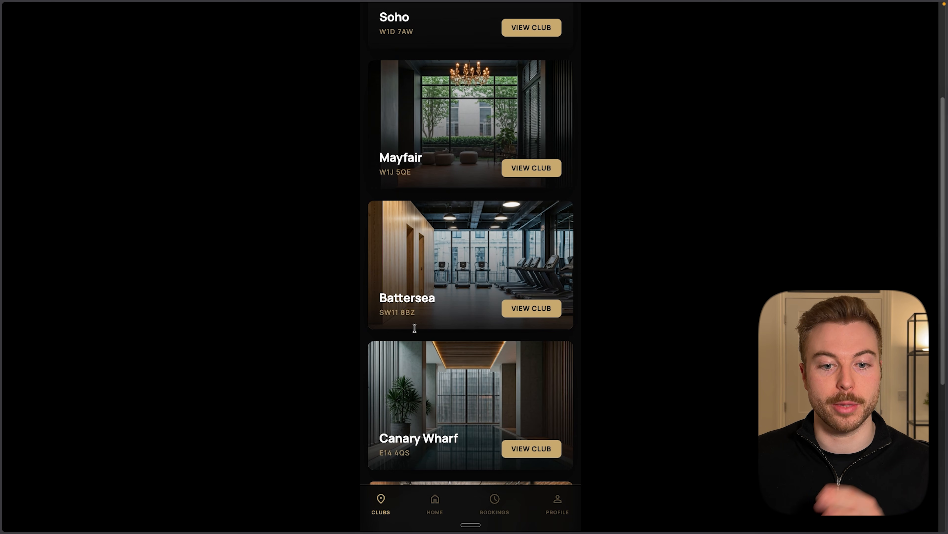
pyautogui.click(434, 502)
pyautogui.scroll(-15, 466, 411)
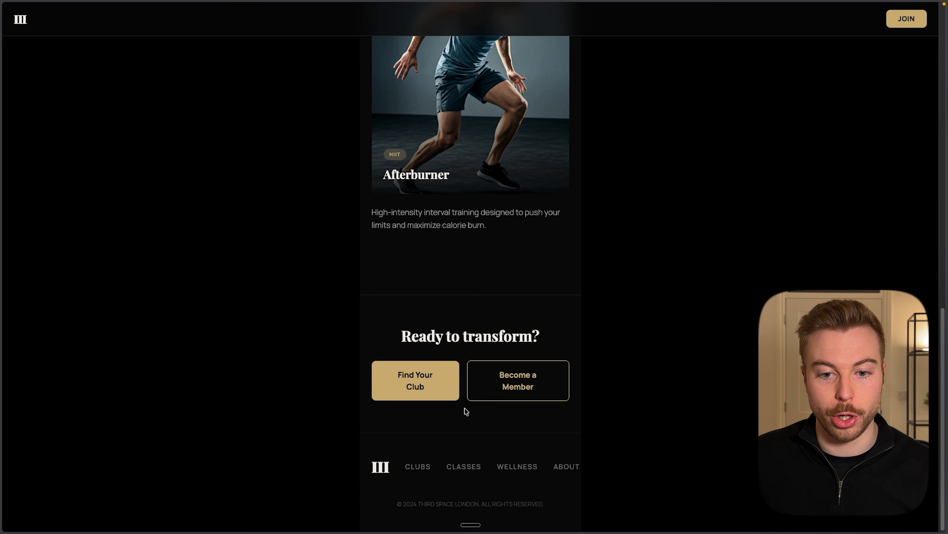
# - Open the Membership page through Become a Member, inspect its plans, comparison table and order summary, and follow its Clubs link
pyautogui.click(512, 385)
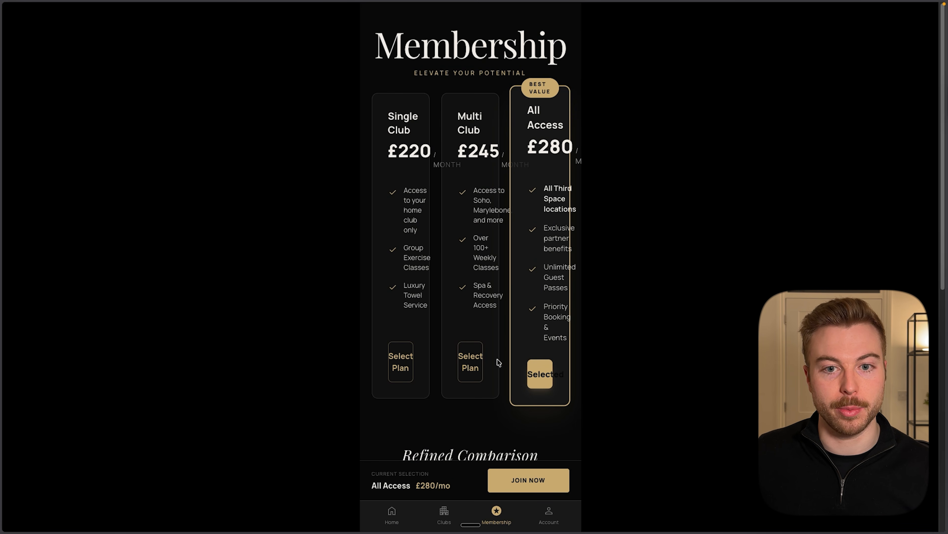
pyautogui.scroll(-8, 499, 325)
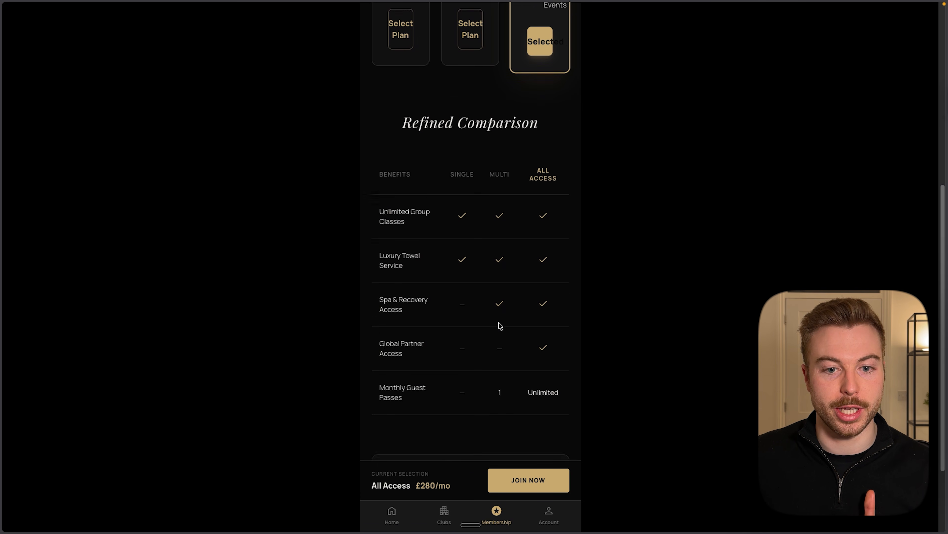
pyautogui.scroll(-3, 500, 326)
pyautogui.scroll(11, 501, 326)
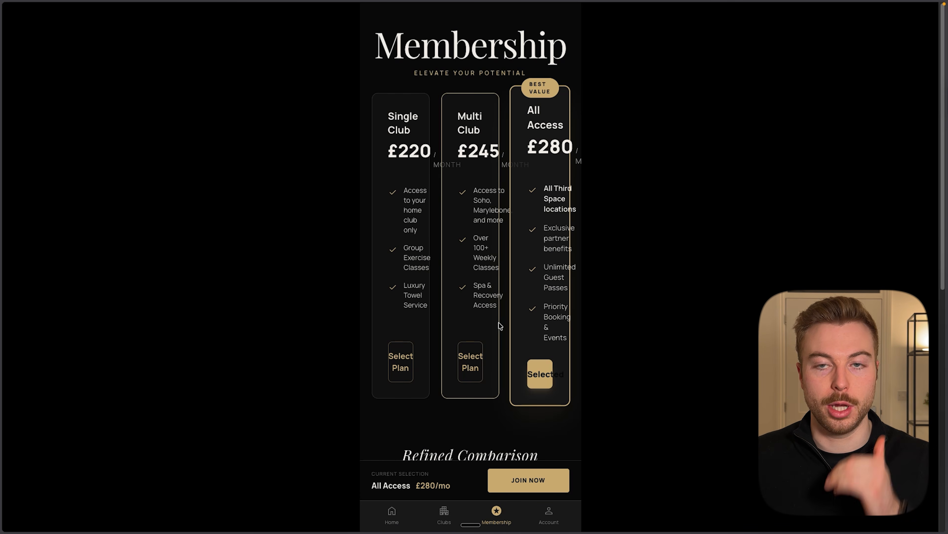
pyautogui.scroll(-8, 501, 326)
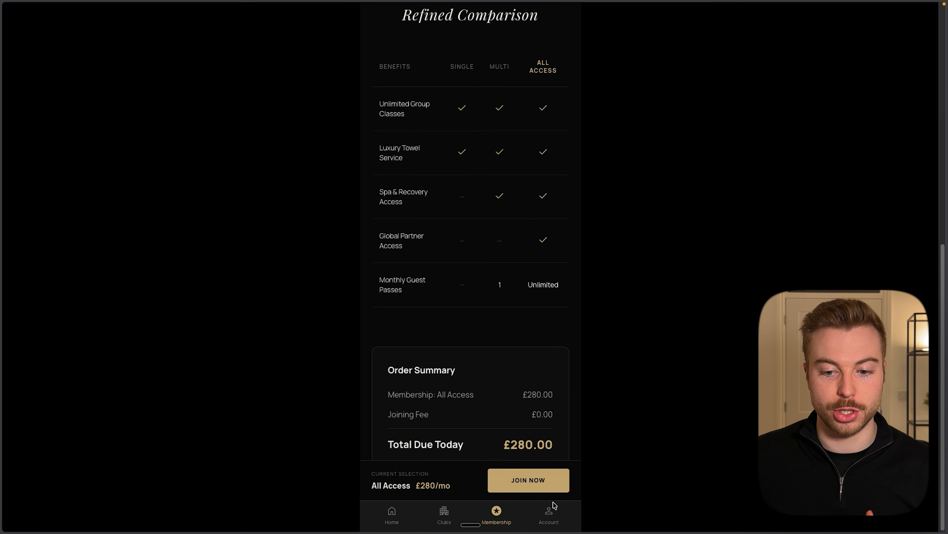
pyautogui.scroll(10, 554, 505)
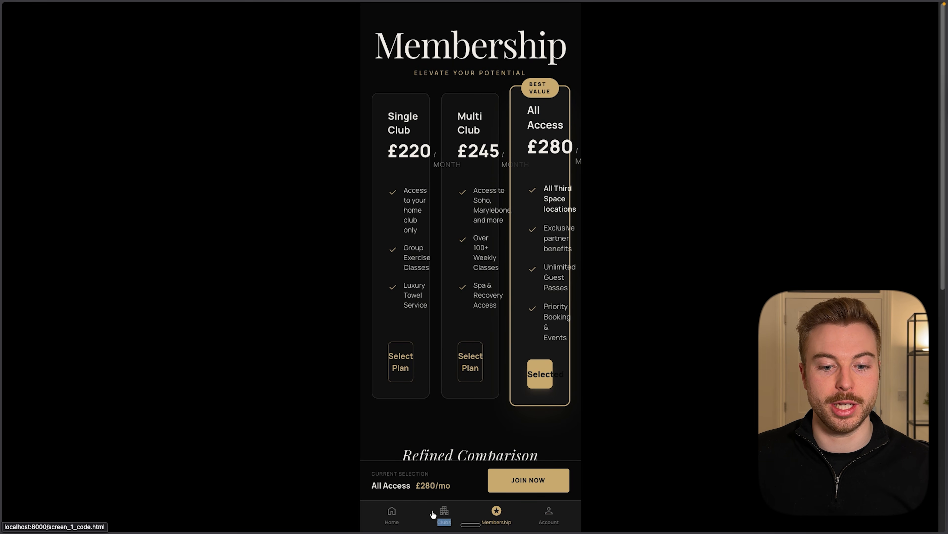
pyautogui.click(432, 516)
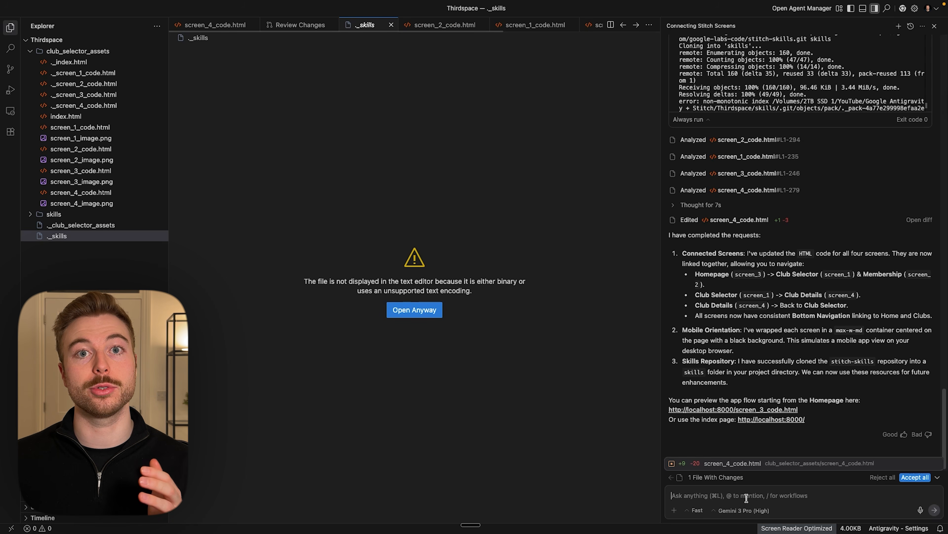
# - Return to Antigravity and reference SKILL.md from skills/skills/design-md/ in the agent prompt
pyautogui.write('@')
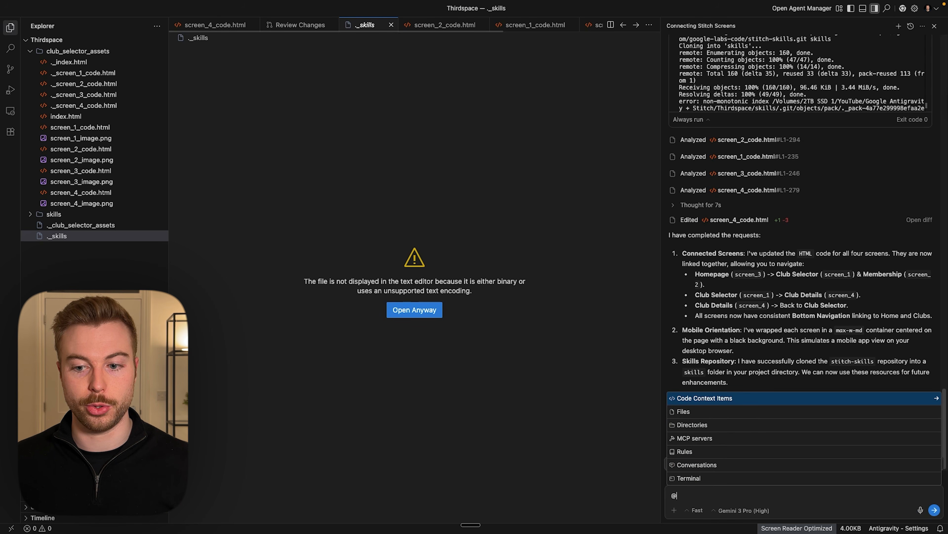
pyautogui.write('skill')
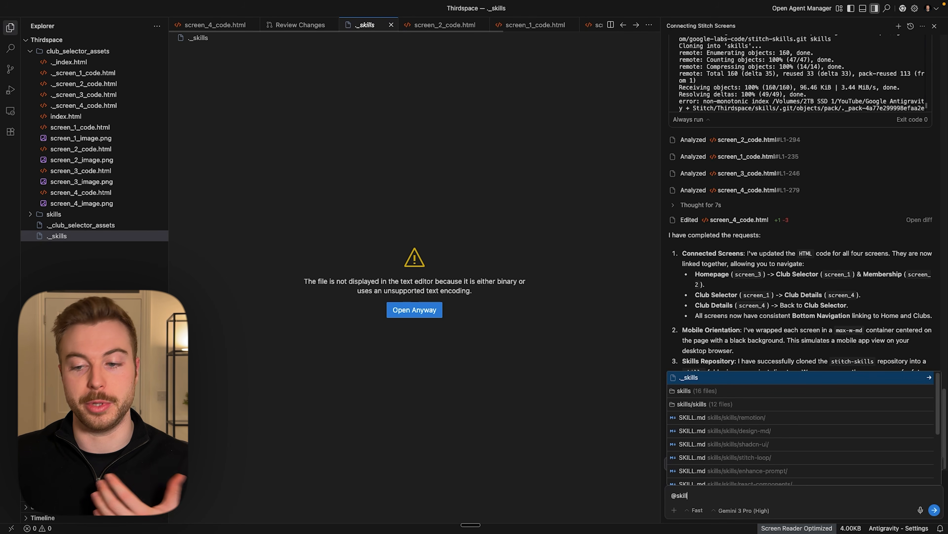
pyautogui.press('Down')
pyautogui.press('Down')
pyautogui.press('Down')
pyautogui.press('Down')
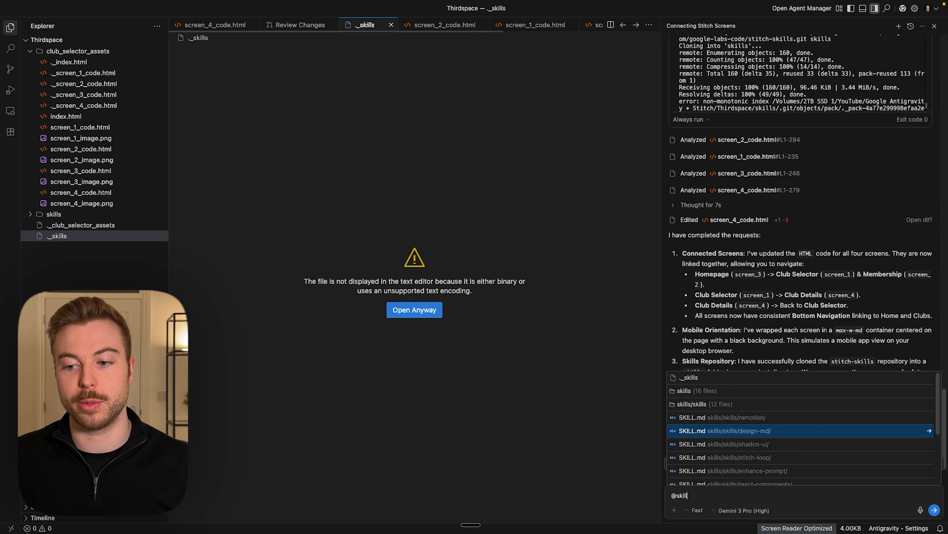
pyautogui.press('Return')
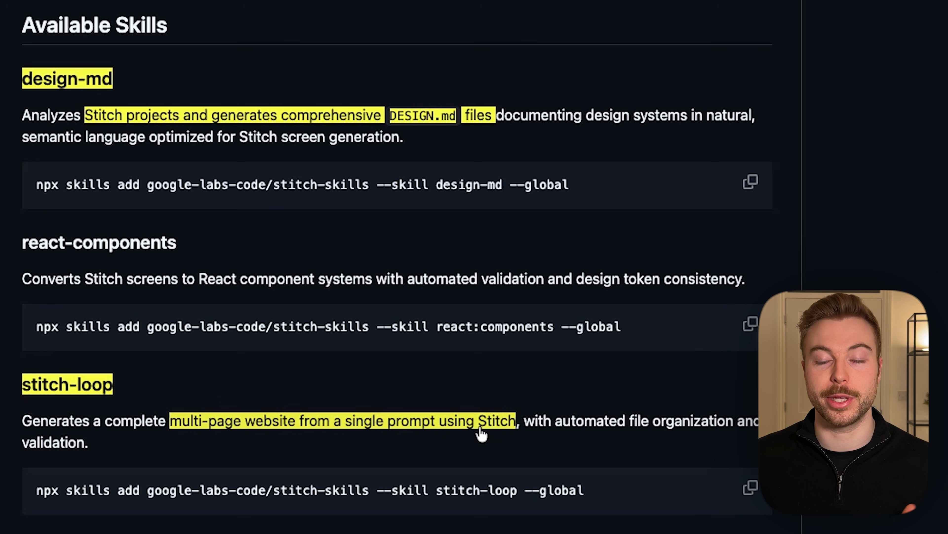
# - Dictate and send "Please can you go through and generate the design MD so that we've got it for the future?" with the skill reference
pyautogui.scroll(-5, 166, 527)
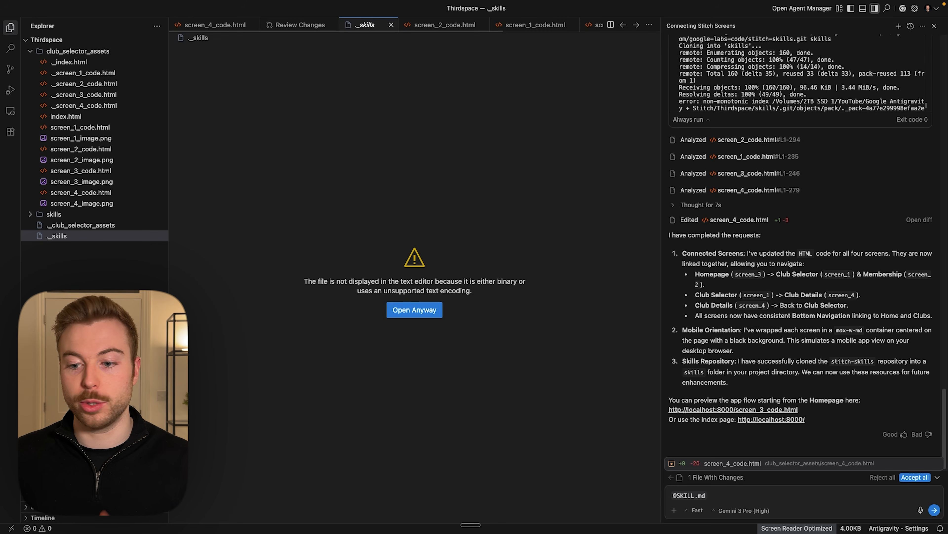
pyautogui.press('fn')
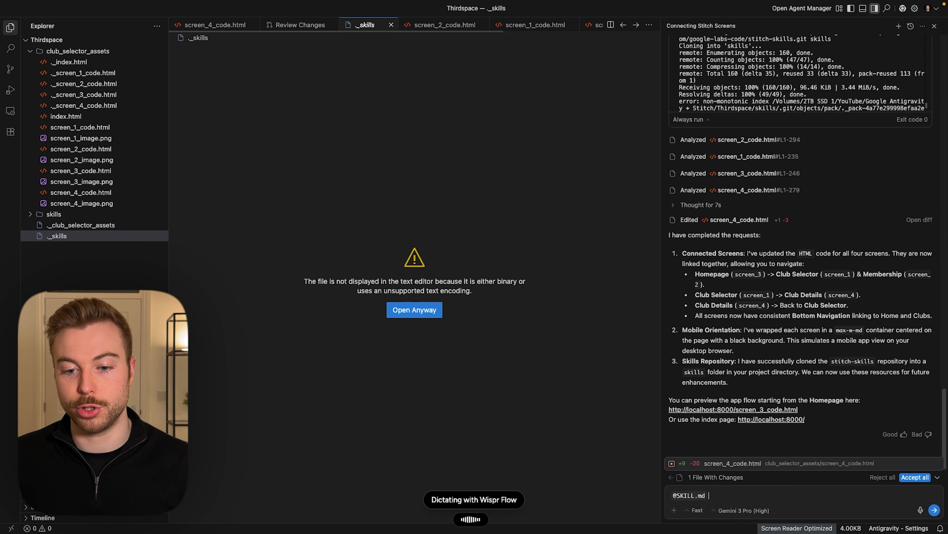
pyautogui.press('fn')
pyautogui.press('Return')
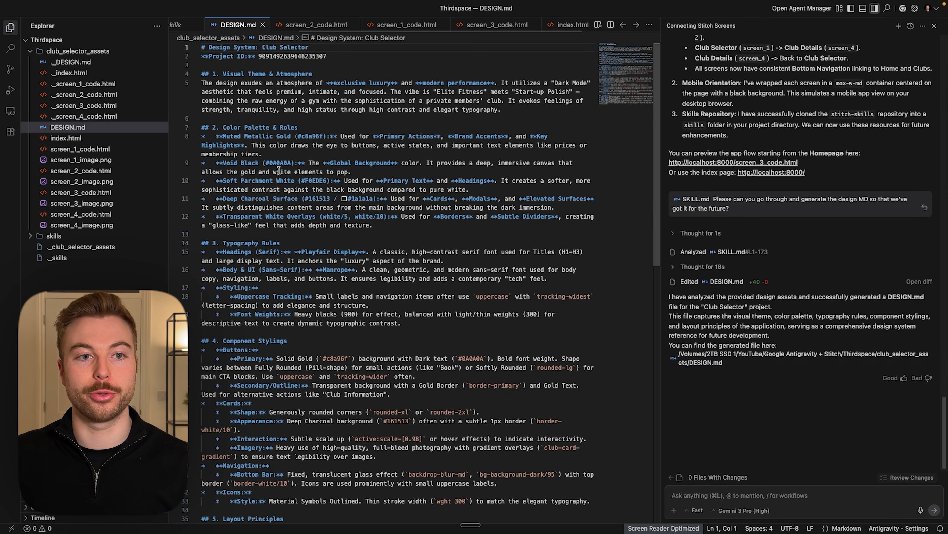
# - Examine the generated DESIGN.md, including its color palette, typography rules, component stylings and layout principles
pyautogui.scroll(-13, 340, 340)
pyautogui.scroll(14, 339, 340)
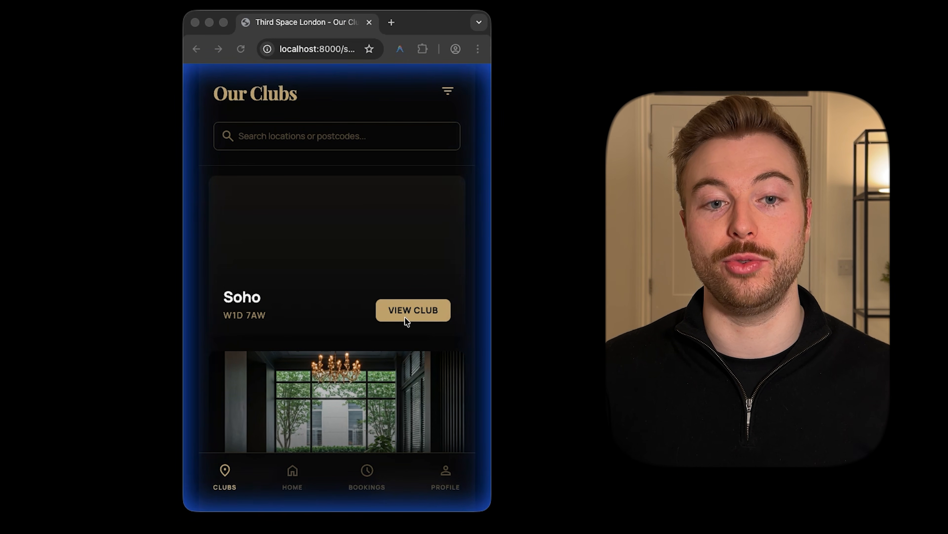
# - Open the Soho club from the Our Clubs page in the mobile-sized browser preview
pyautogui.click(405, 318)
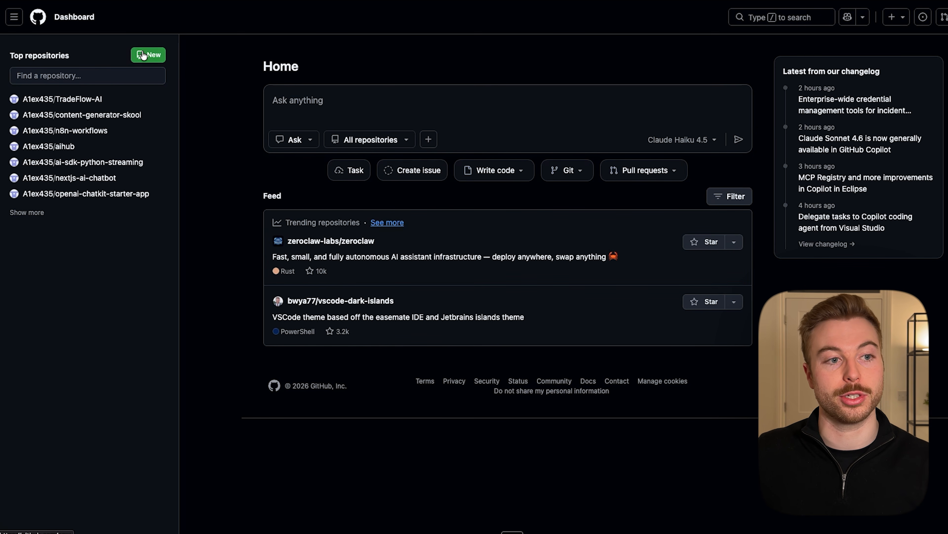
# - Create a private GitHub repository named thirdspace-app without a README, .gitignore or license
pyautogui.click(14, 17)
pyautogui.click(65, 112)
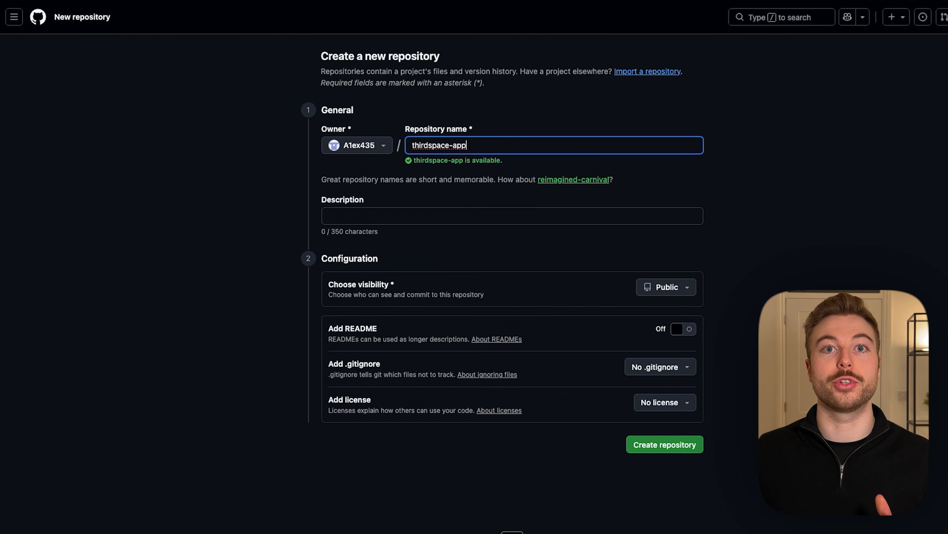
pyautogui.click(683, 286)
pyautogui.click(697, 345)
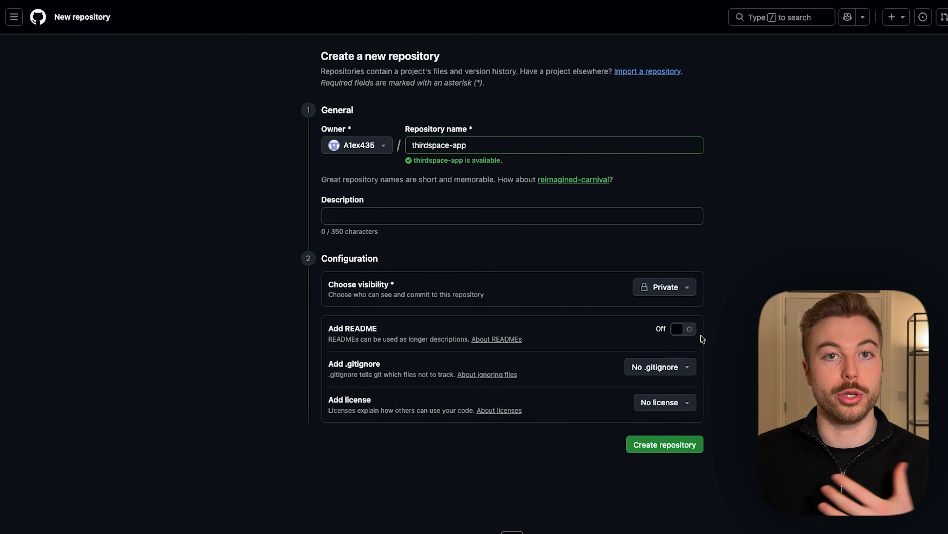
pyautogui.click(680, 449)
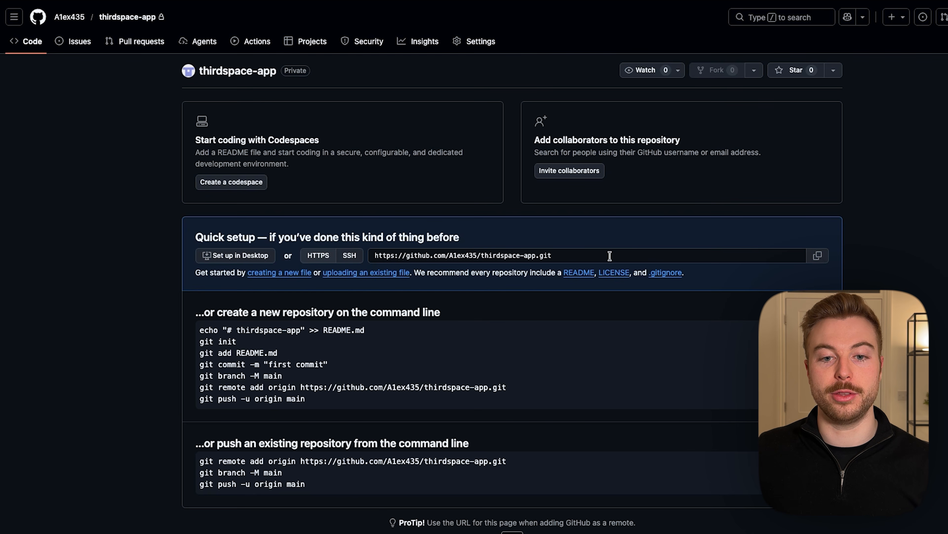
# - Copy the repository's HTTPS URL and send it to the Antigravity agent with the request to tidy up and push everything to GitHub for Vercel hosting
pyautogui.moveTo(557, 256); pyautogui.dragTo(334, 263)
pyautogui.click(826, 257)
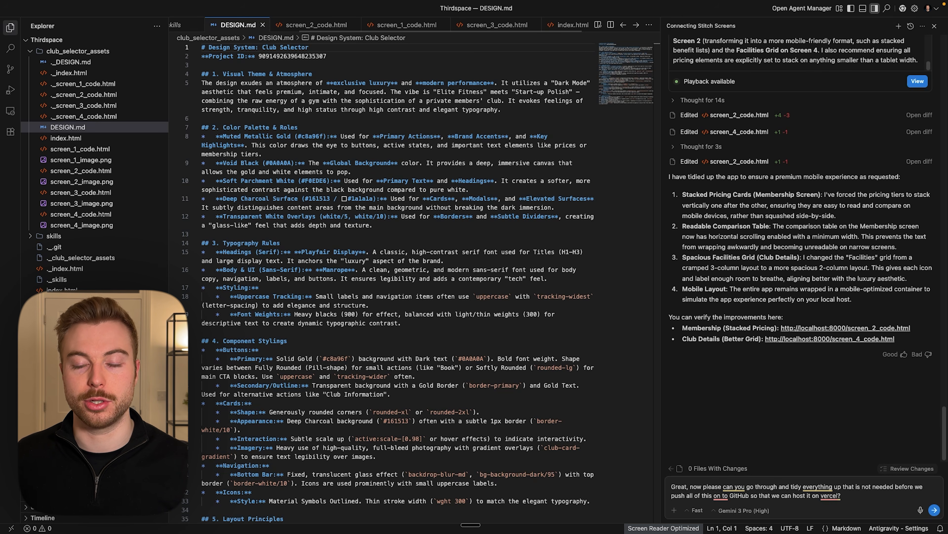
pyautogui.press('super+v')
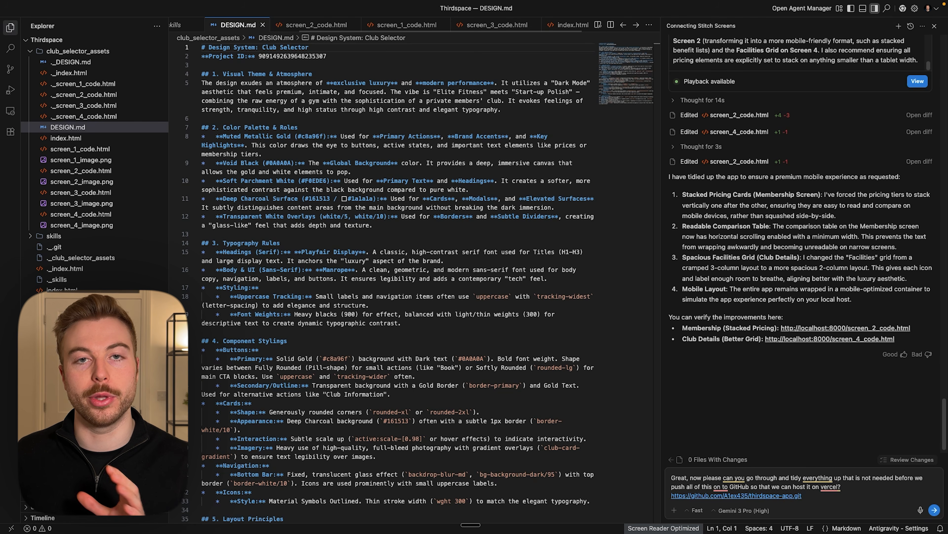
pyautogui.press('Return')
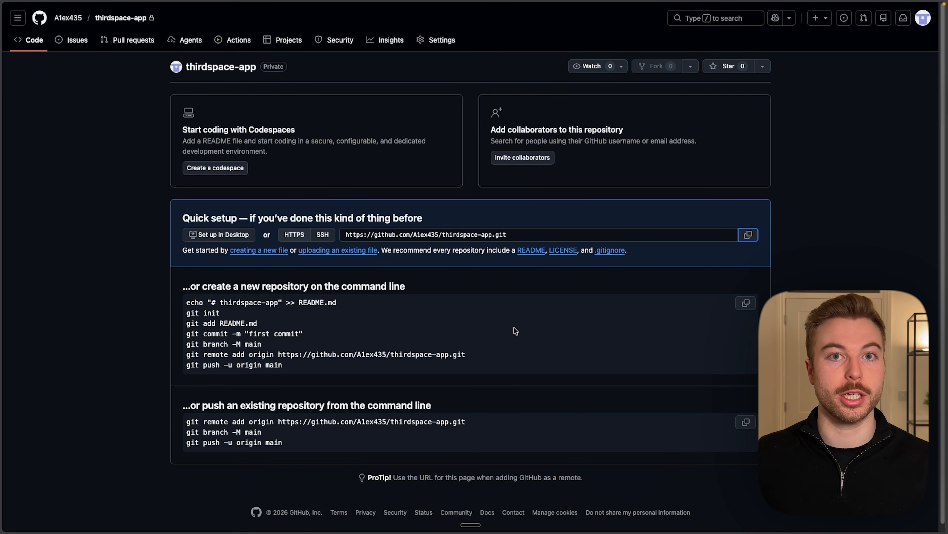
# - Reload the thirdspace-app repository on GitHub and review the pushed files and README
pyautogui.press('super+r')
pyautogui.scroll(-5, 515, 330)
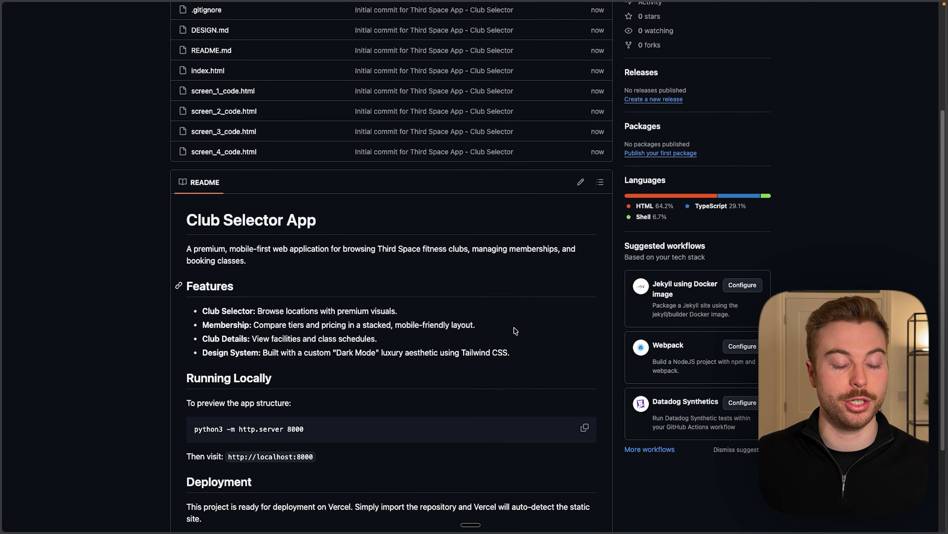
pyautogui.scroll(-3, 516, 331)
pyautogui.scroll(7, 515, 332)
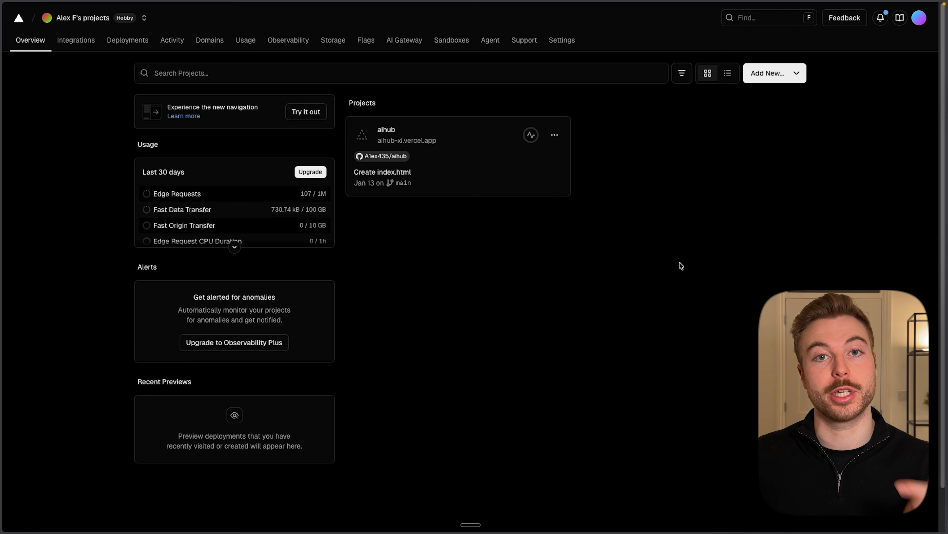
# - Switch to Vercel and start a new project by importing the thirdspace-app Git repository
pyautogui.click(772, 73)
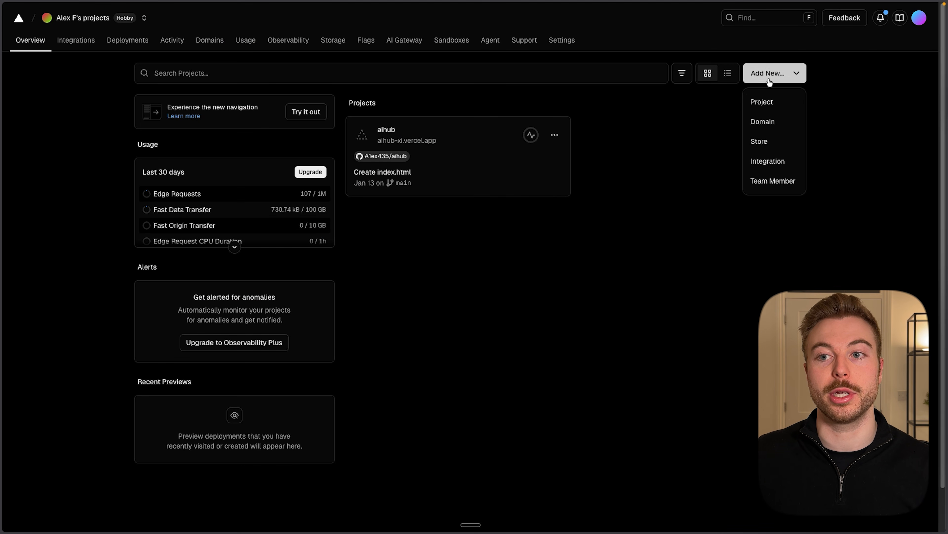
pyautogui.click(762, 100)
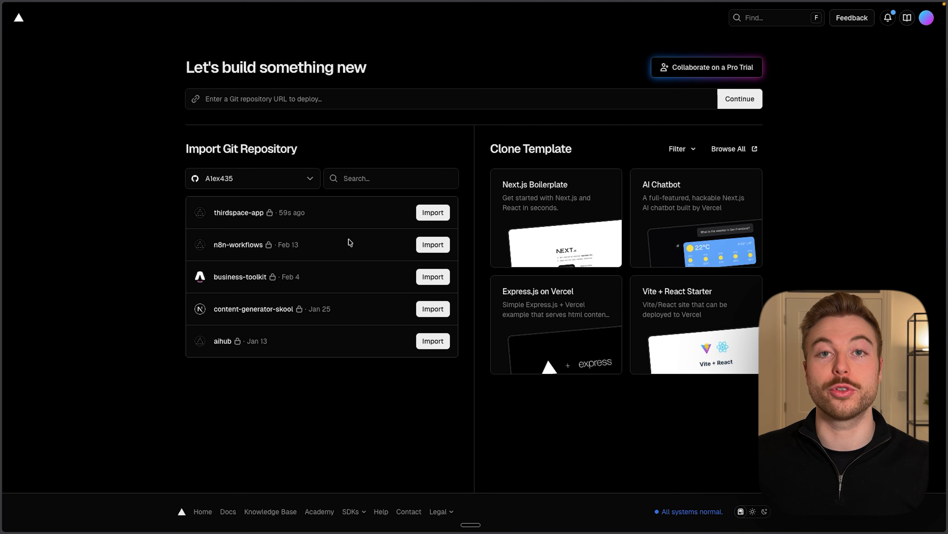
pyautogui.click(434, 213)
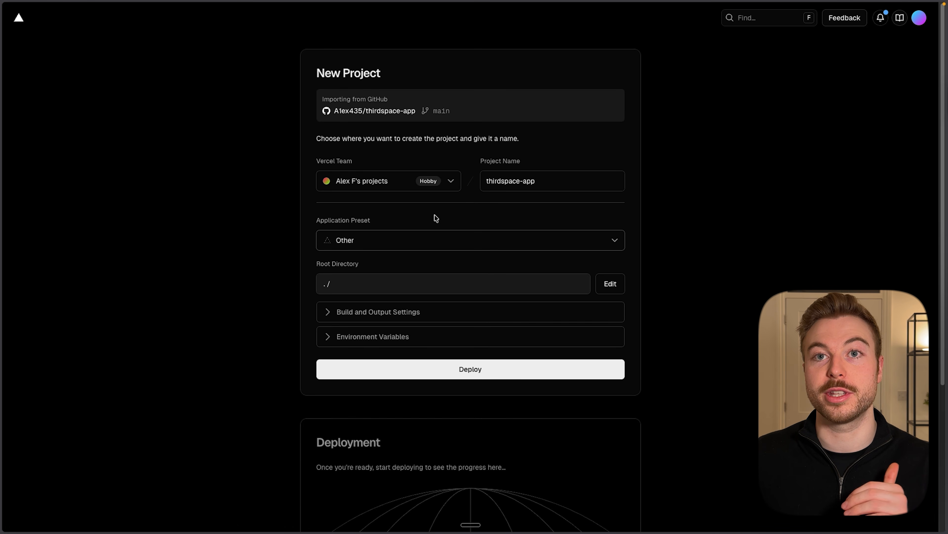
# - Look through the available application presets and keep Other for the new project
pyautogui.click(612, 239)
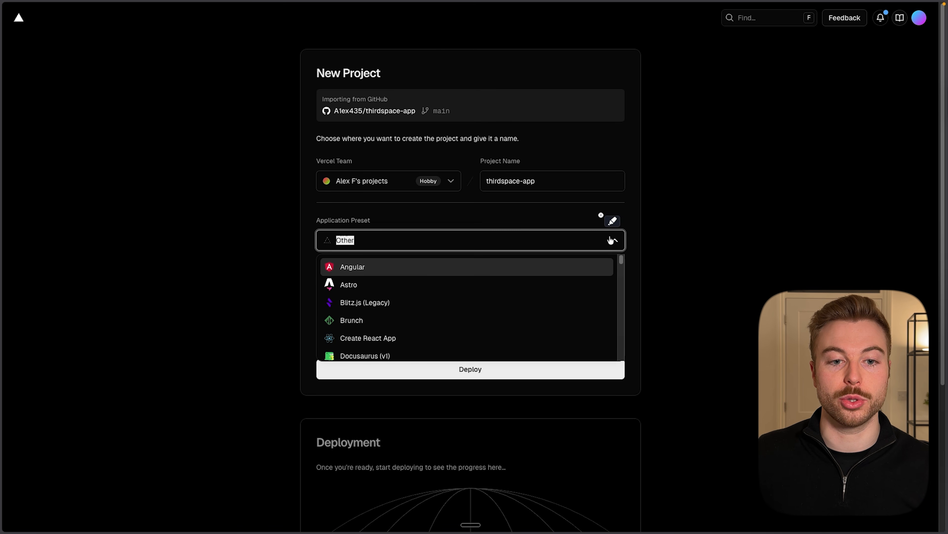
pyautogui.scroll(-1, 502, 302)
pyautogui.scroll(-3, 473, 327)
pyautogui.scroll(-3, 472, 328)
pyautogui.scroll(6, 392, 294)
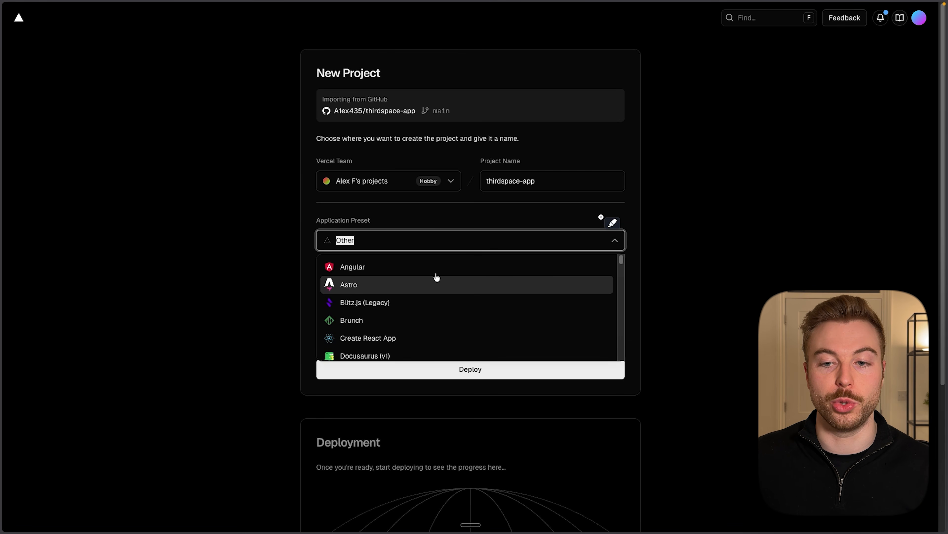
pyautogui.click(642, 306)
# - Deploy the thirdspace-app project with the root directory and build settings unchanged
pyautogui.scroll(-3, 641, 306)
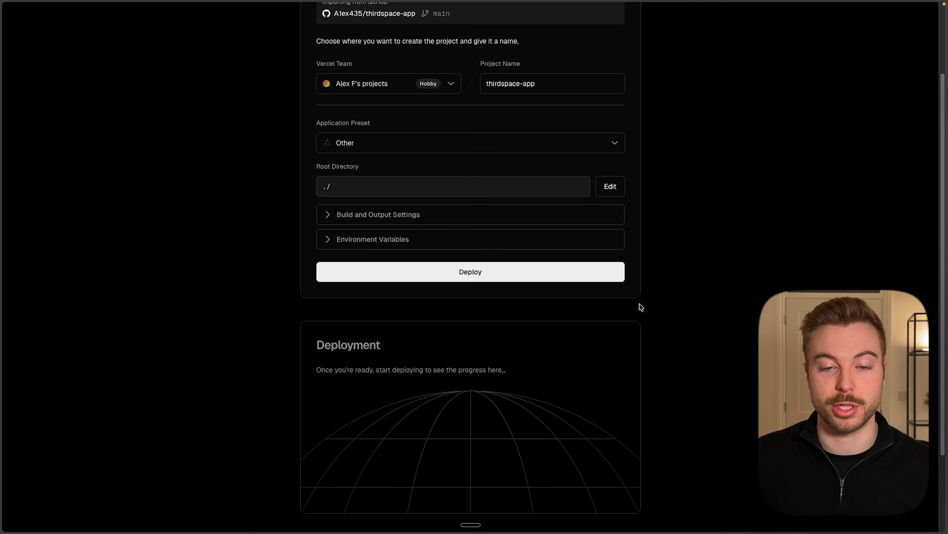
pyautogui.click(520, 272)
pyautogui.scroll(3, 520, 354)
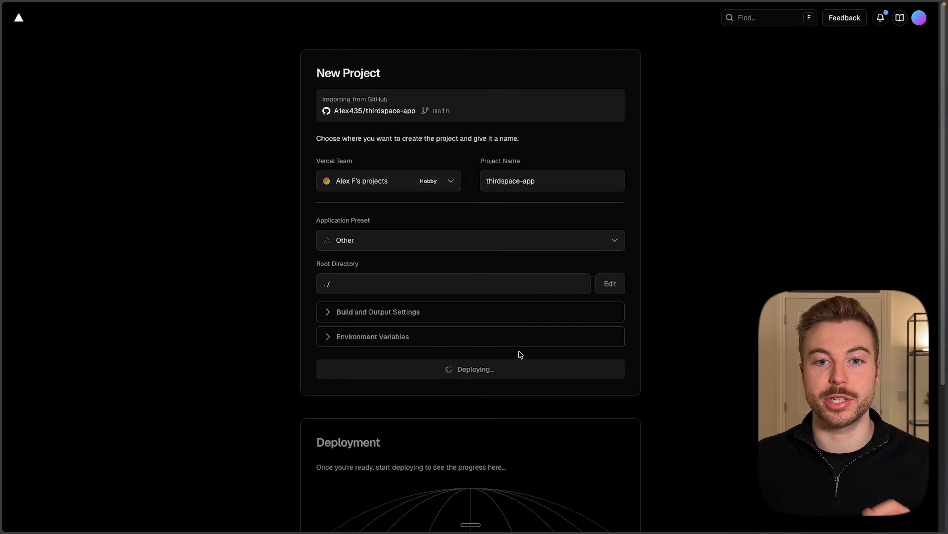
pyautogui.scroll(-5, 583, 420)
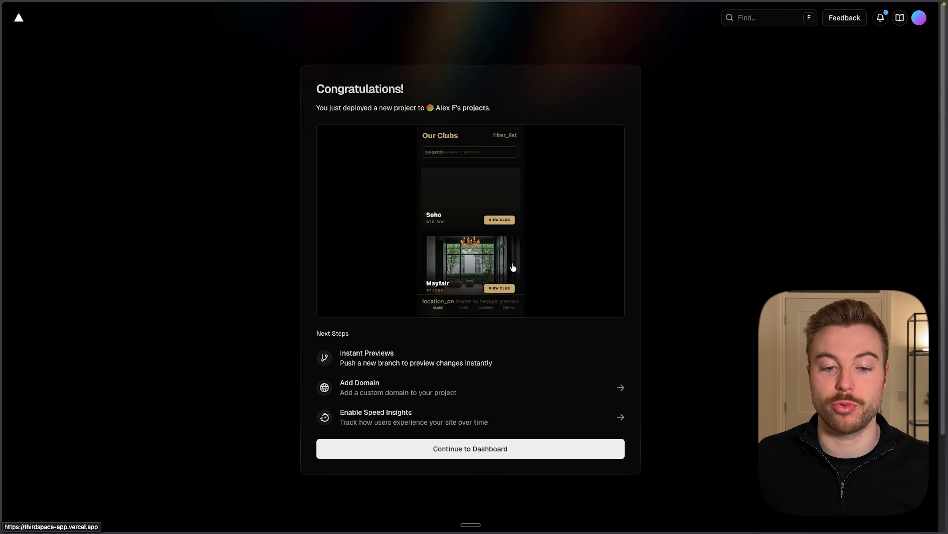
# - Open the project's domain settings and search the domains for sale for "gym"
pyautogui.click(371, 392)
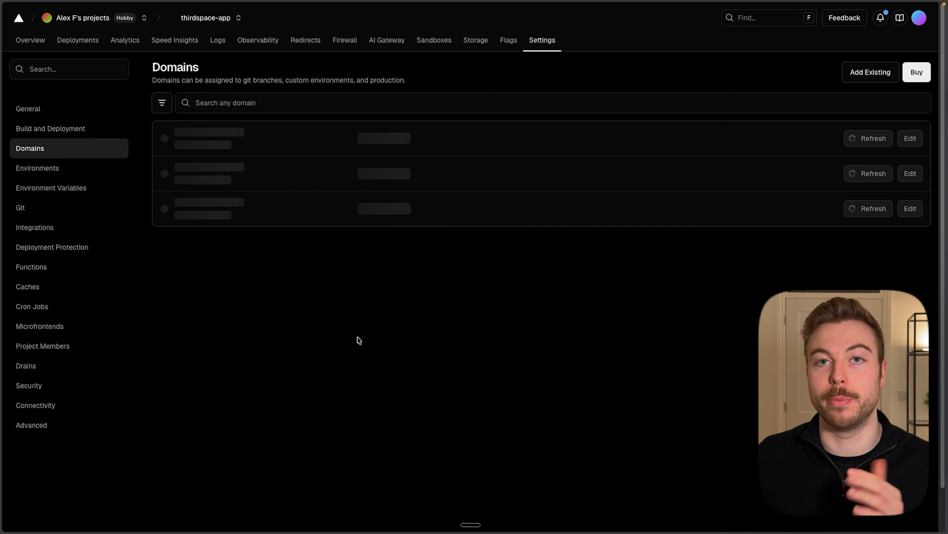
pyautogui.click(917, 72)
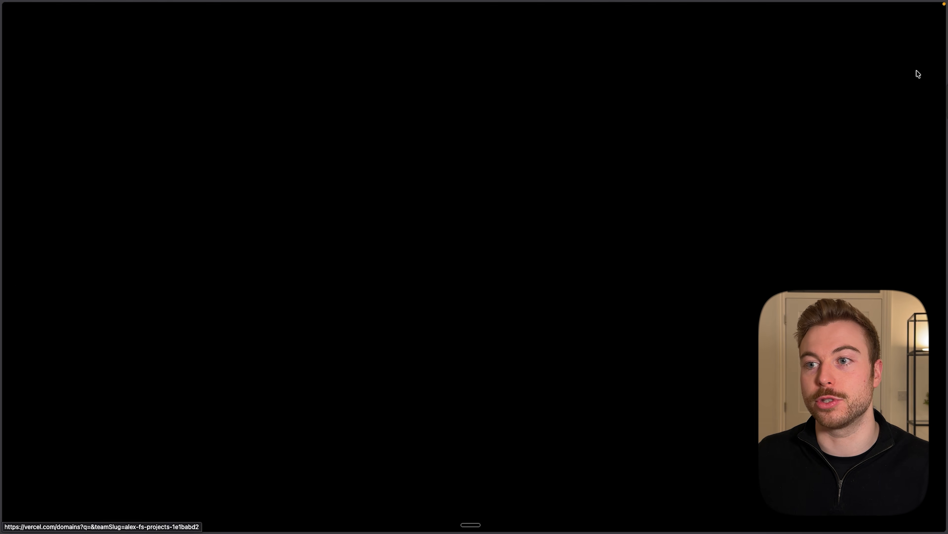
pyautogui.write('gym')
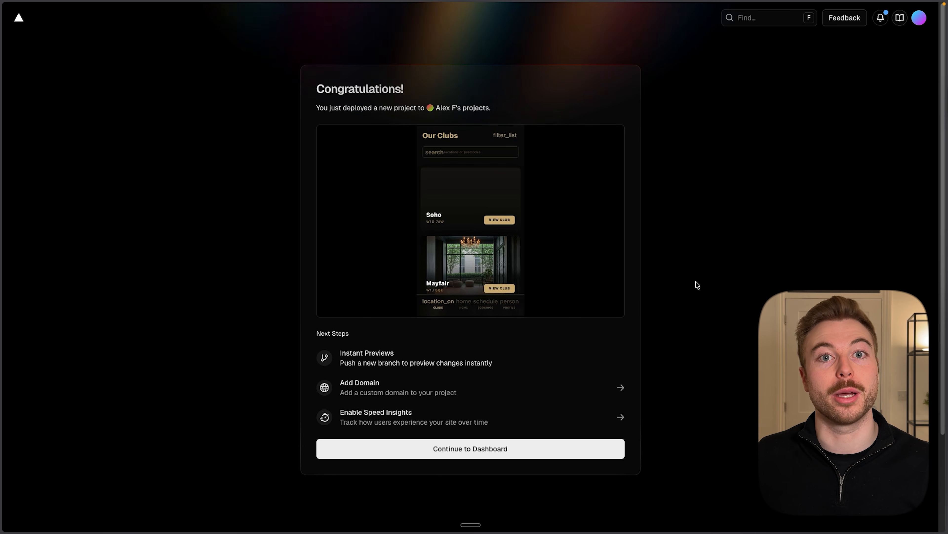
# - Continue to the thirdspace-app dashboard and review its production deployment details
pyautogui.click(453, 449)
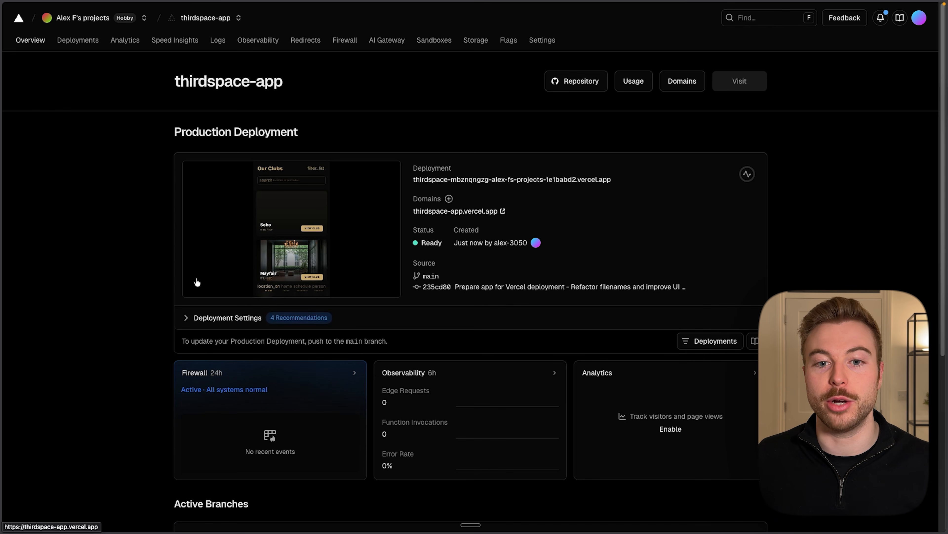
pyautogui.scroll(-5, 511, 321)
pyautogui.scroll(5, 512, 321)
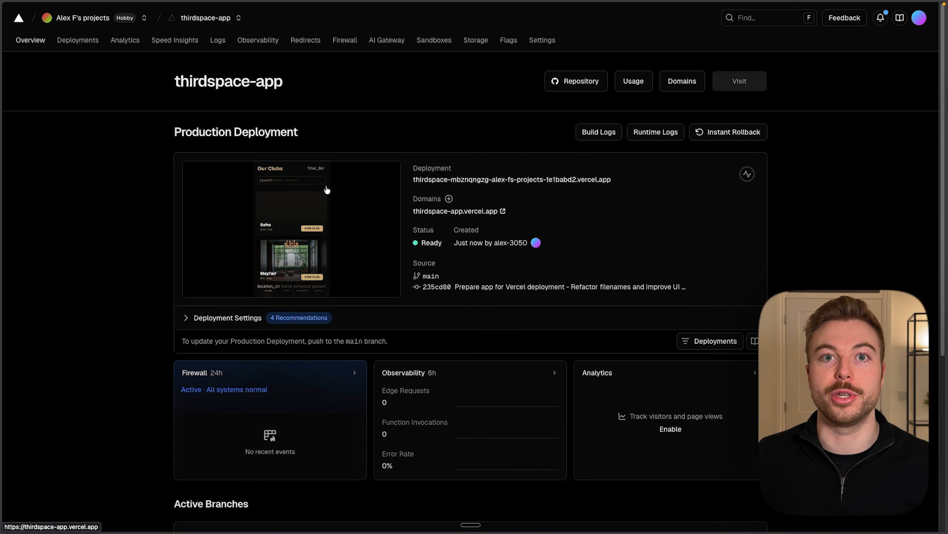
pyautogui.moveTo(455, 241)
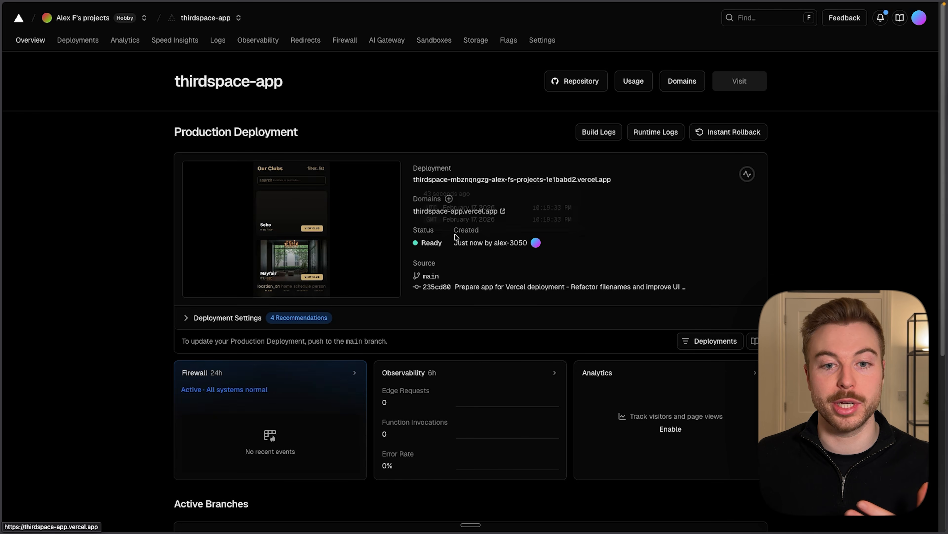
# - Open the live site thirdspace-app.vercel.app, check its Home page and go back to Our Clubs
pyautogui.click(464, 209)
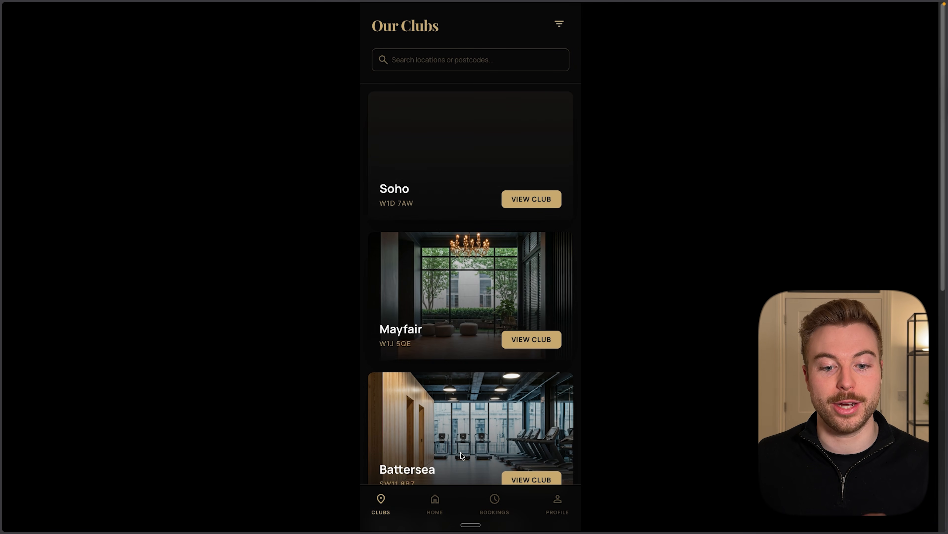
pyautogui.click(435, 501)
pyautogui.scroll(-5, 428, 388)
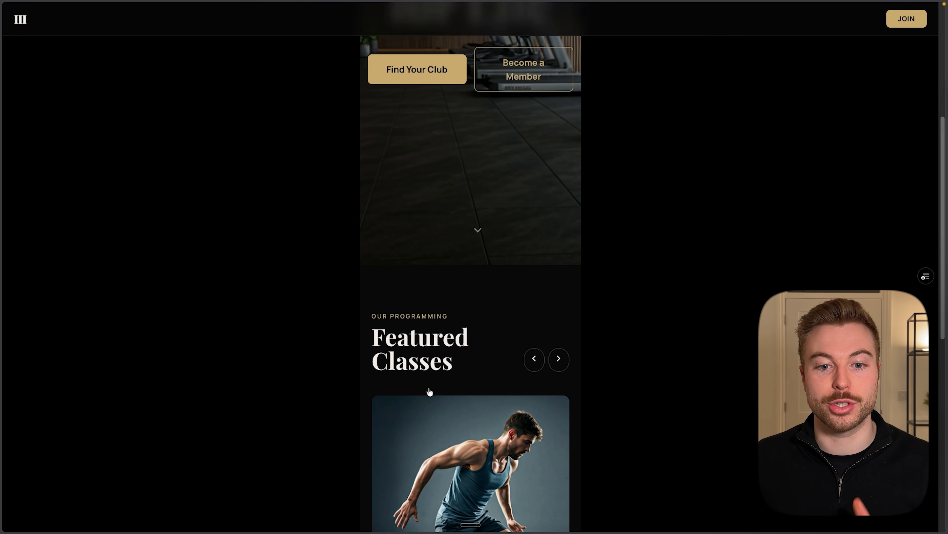
pyautogui.scroll(-10, 428, 388)
pyautogui.click(426, 387)
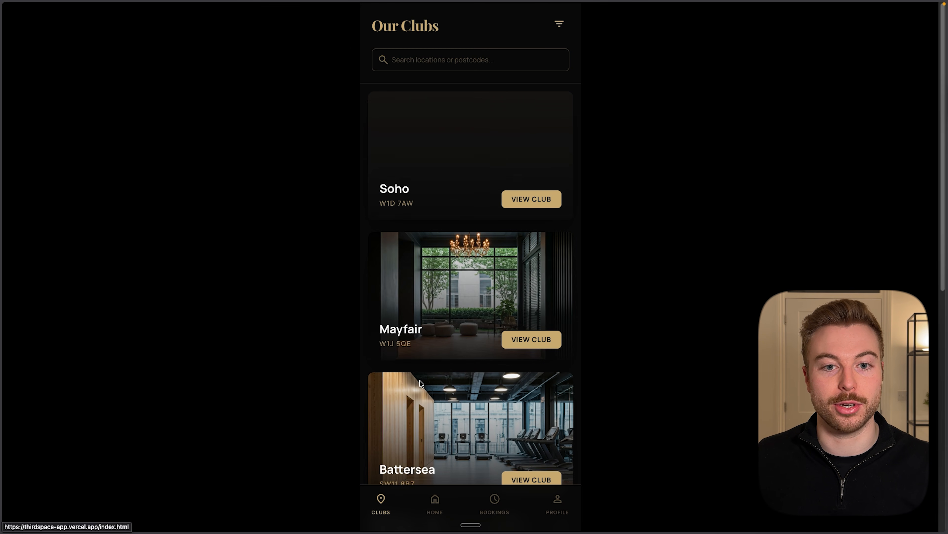
# - View the Soho club, check its facilities and classes, try the Classes and Profile links, and return to Our Clubs
pyautogui.click(524, 202)
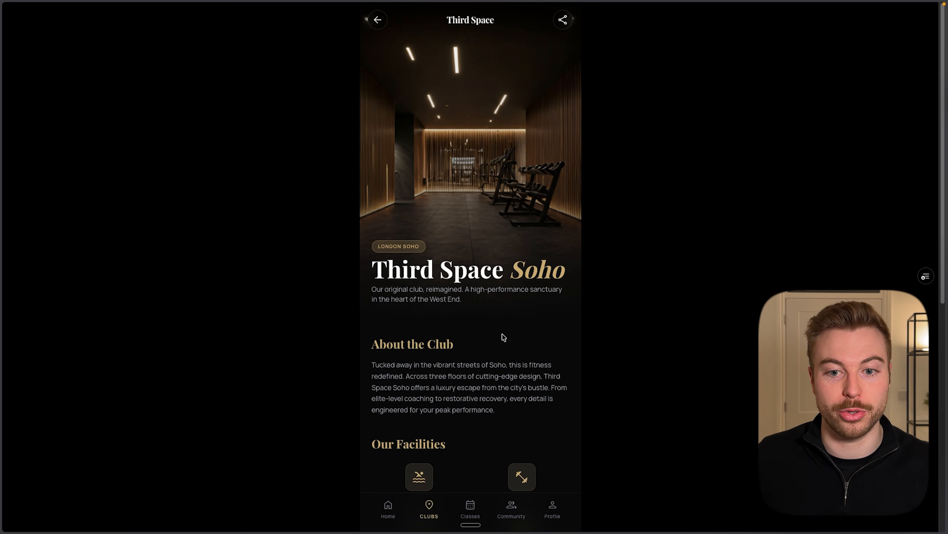
pyautogui.scroll(-10, 504, 337)
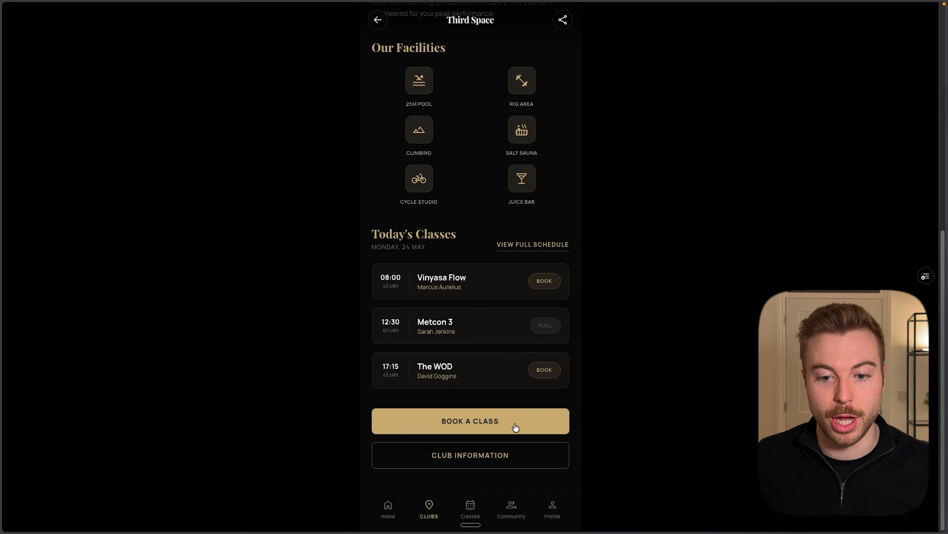
pyautogui.click(480, 506)
pyautogui.scroll(-10, 494, 432)
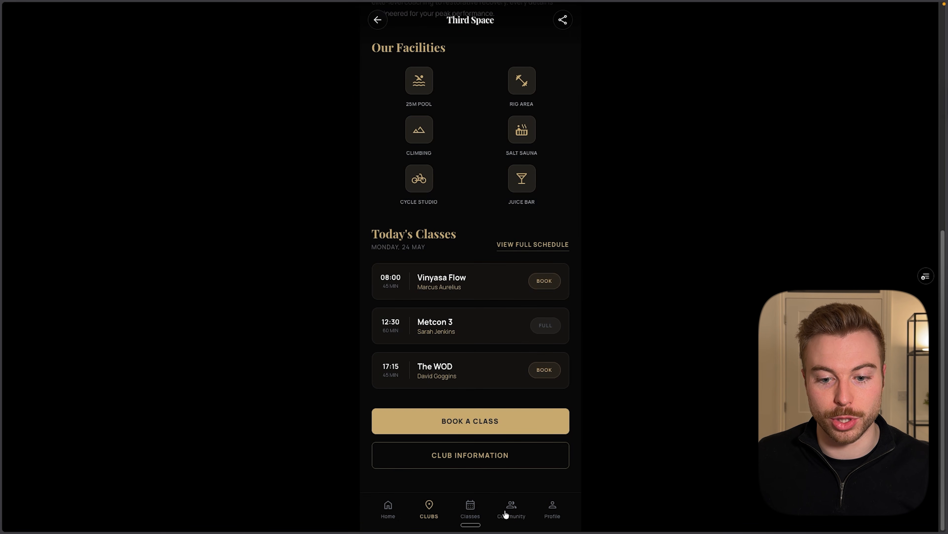
pyautogui.click(553, 517)
pyautogui.click(372, 23)
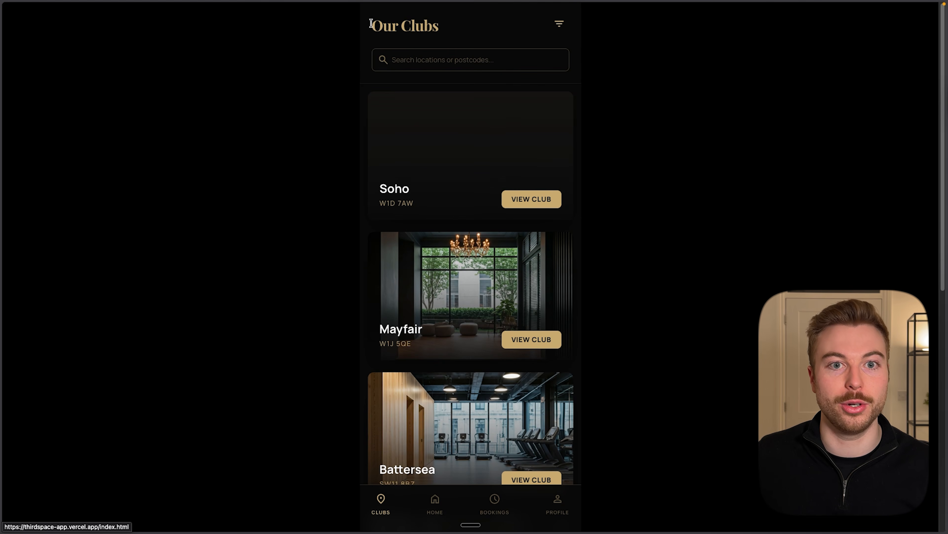
# - Try the Bookings and Profile links, then open Become a Member from the Home page and review the membership plans
pyautogui.scroll(-10, 471, 299)
pyautogui.click(495, 507)
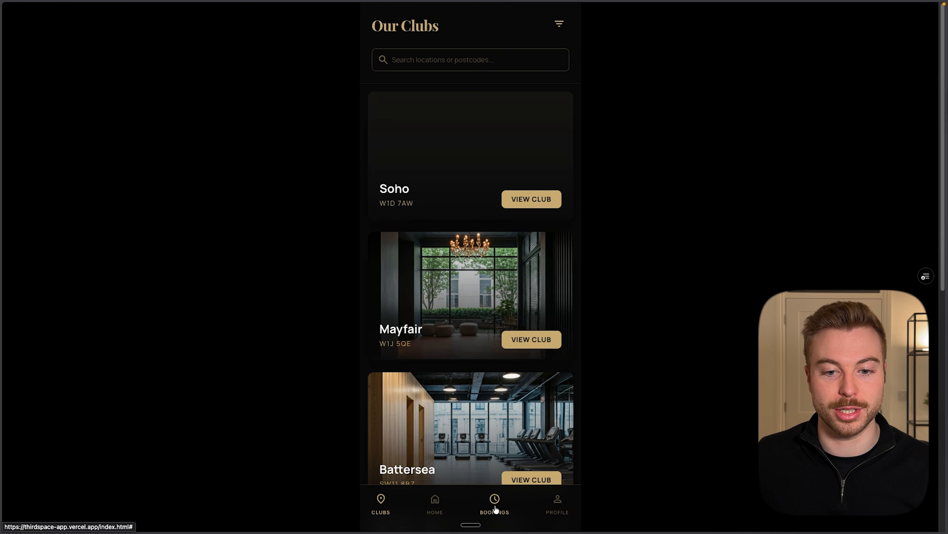
pyautogui.click(567, 515)
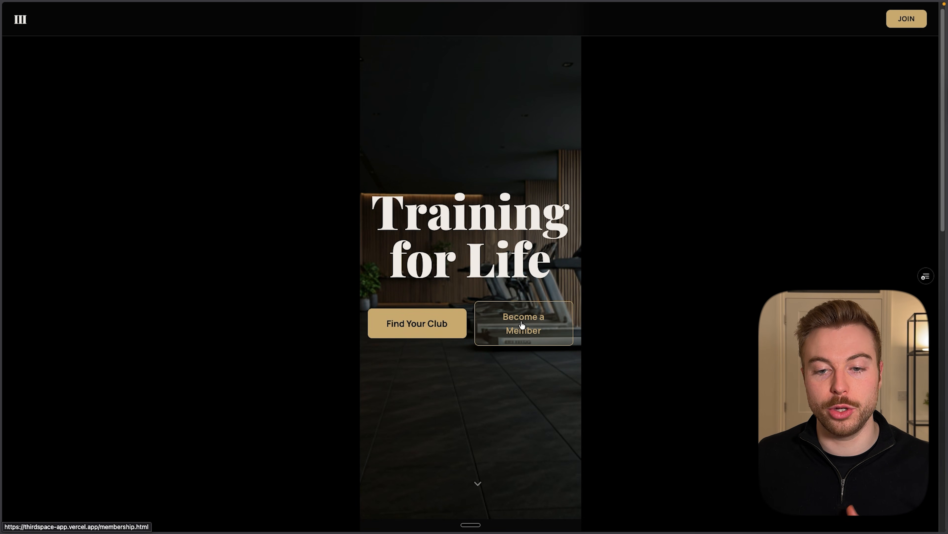
pyautogui.click(523, 325)
pyautogui.scroll(-7, 477, 248)
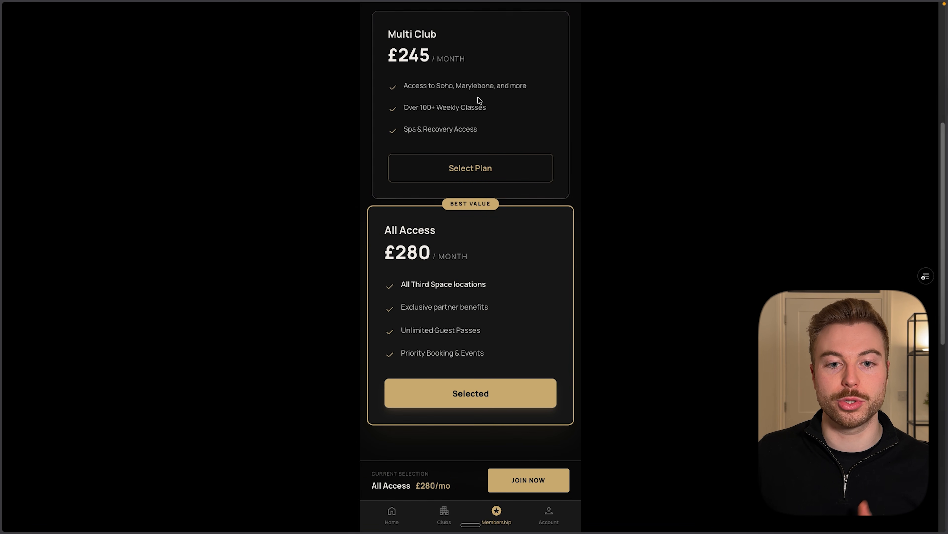
pyautogui.scroll(-10, 464, 284)
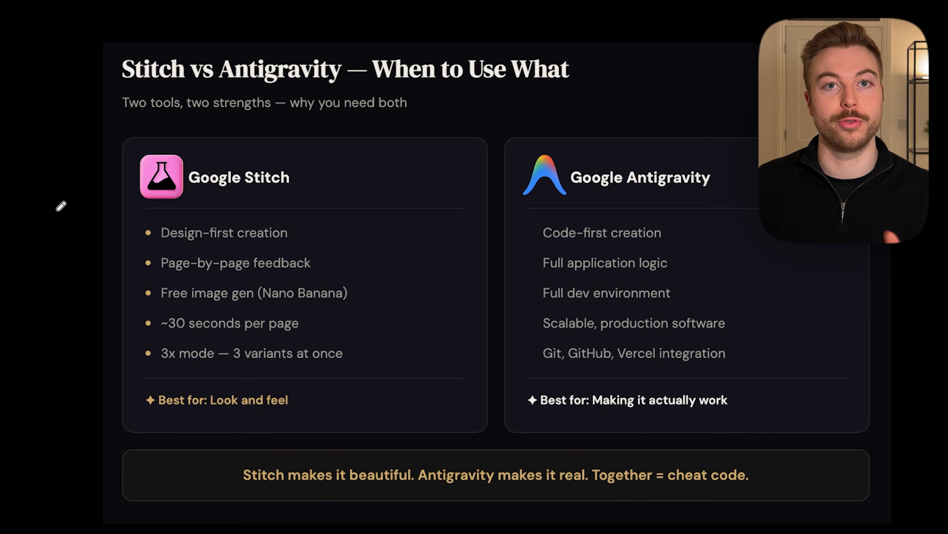
pyautogui.moveTo(59, 169)
pyautogui.mouseDown()
pyautogui.moveTo(112, 167)
pyautogui.moveTo(119, 179)
pyautogui.mouseUp()
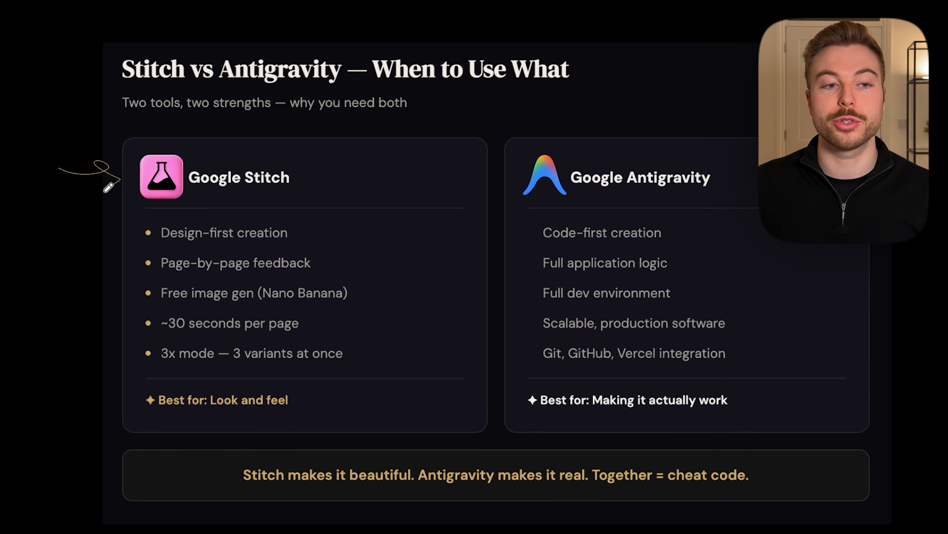
pyautogui.moveTo(179, 241); pyautogui.dragTo(265, 242)
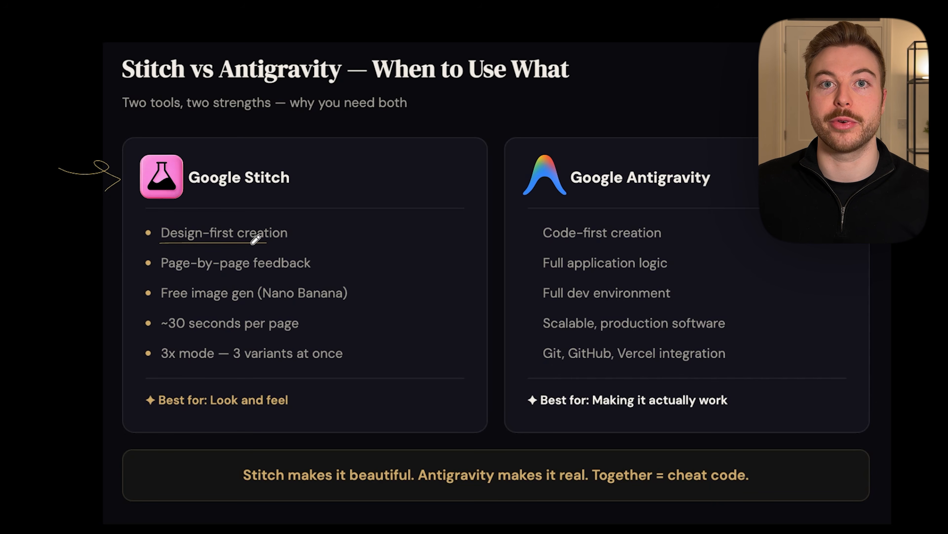
pyautogui.moveTo(257, 305); pyautogui.dragTo(342, 302)
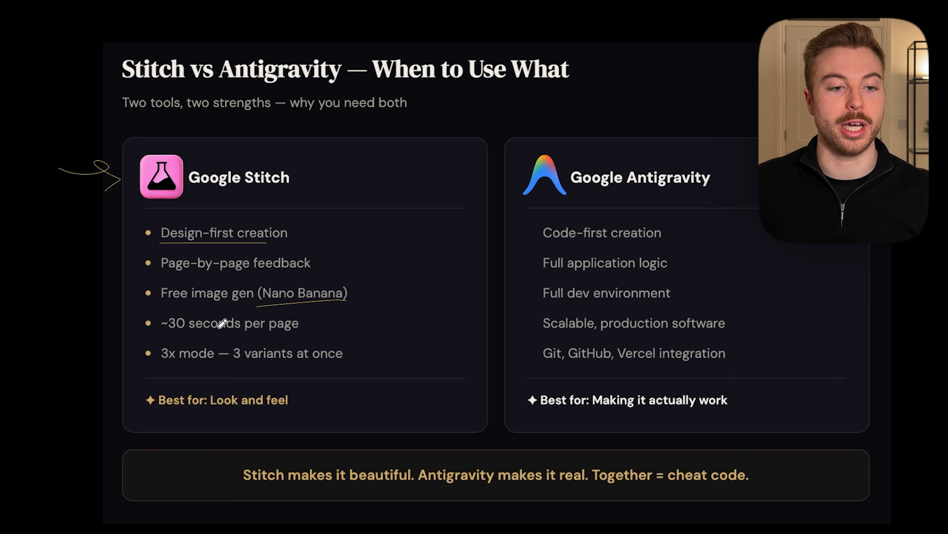
pyautogui.moveTo(167, 335); pyautogui.dragTo(319, 331)
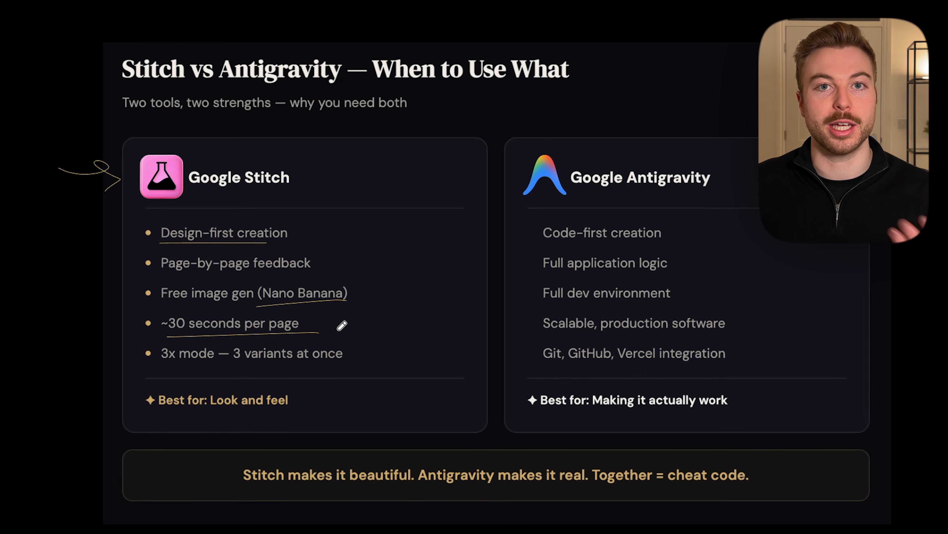
pyautogui.moveTo(170, 409); pyautogui.dragTo(321, 413)
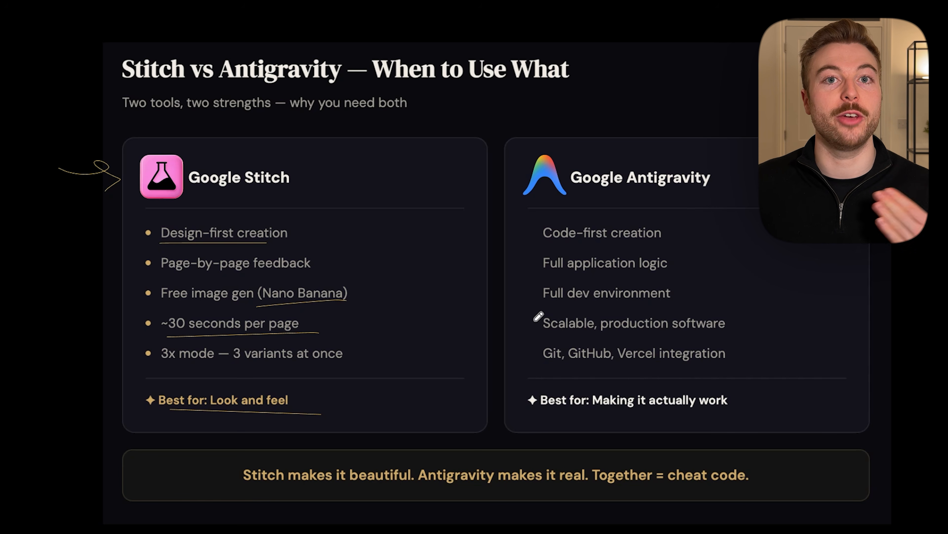
pyautogui.moveTo(468, 174); pyautogui.dragTo(510, 177)
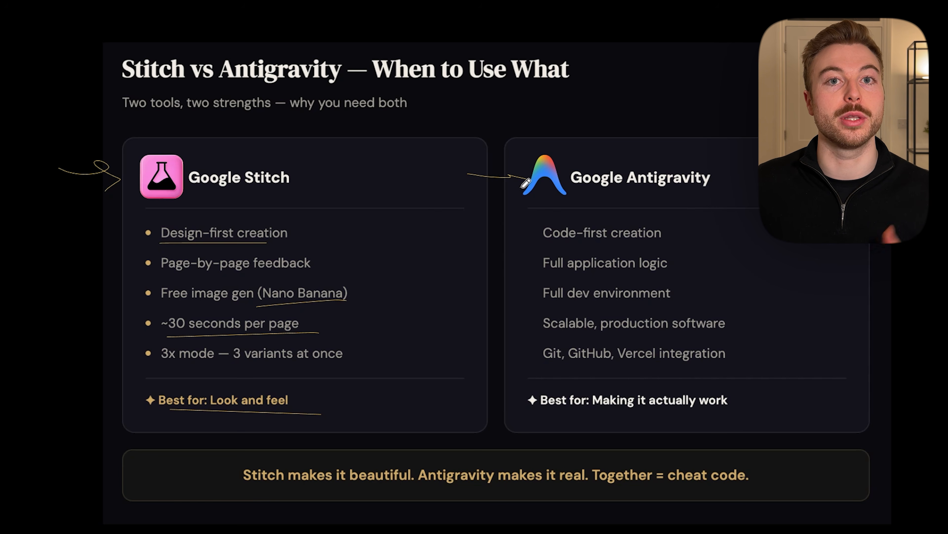
pyautogui.moveTo(578, 191); pyautogui.dragTo(754, 183)
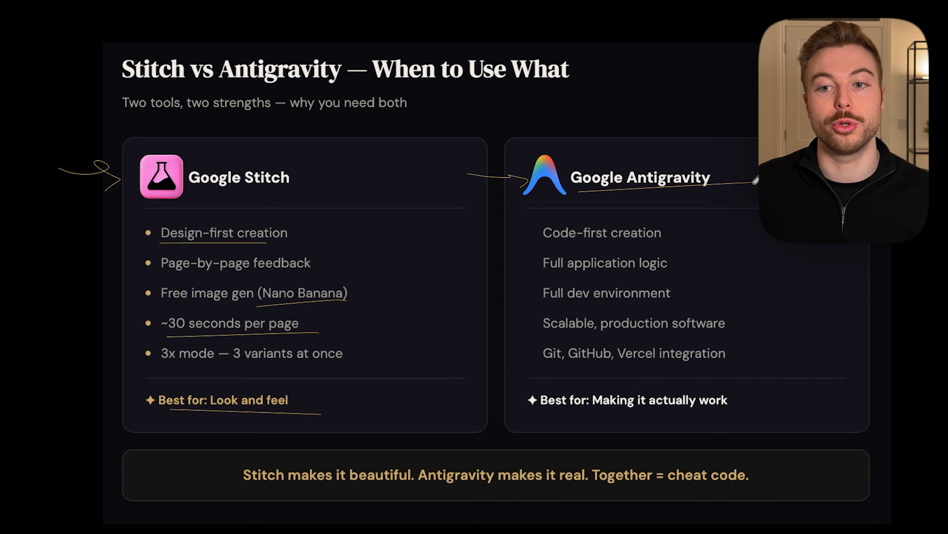
pyautogui.moveTo(518, 234); pyautogui.dragTo(525, 236)
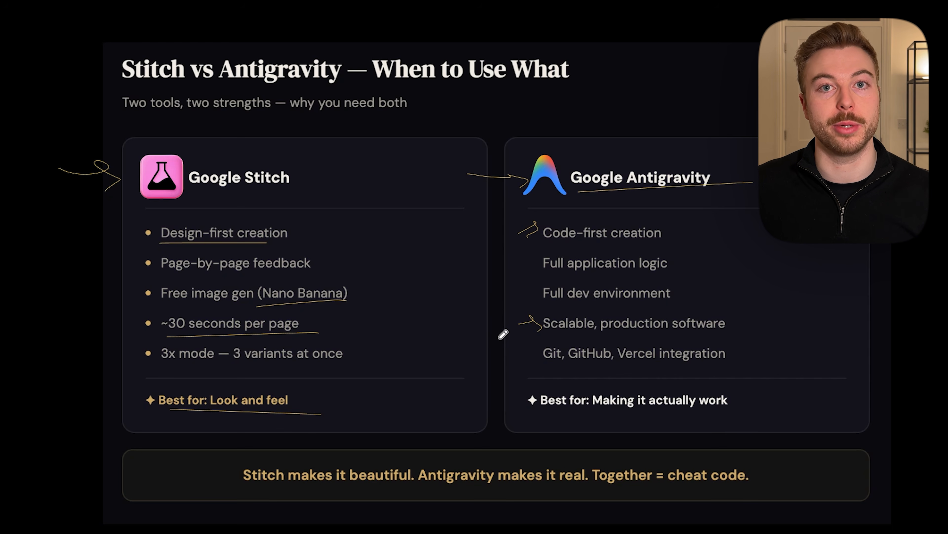
pyautogui.moveTo(498, 357); pyautogui.dragTo(537, 355)
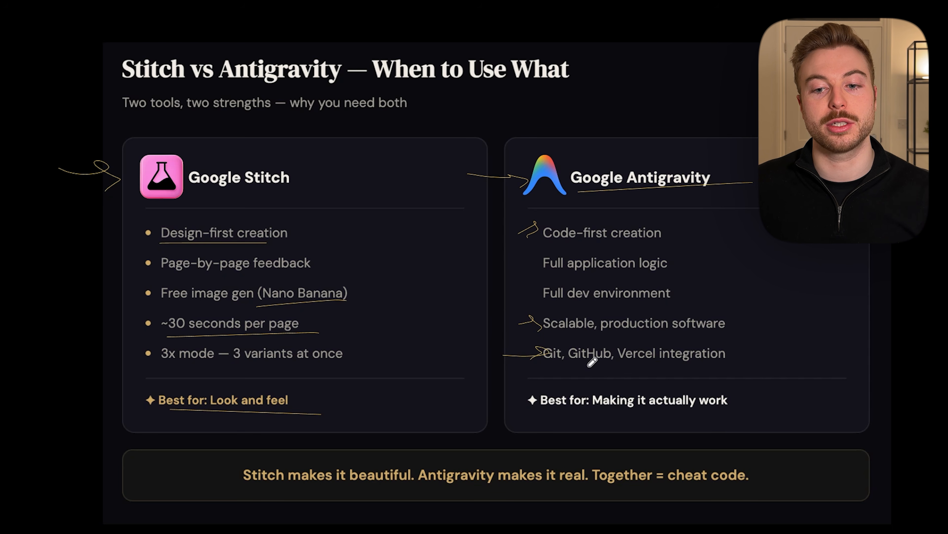